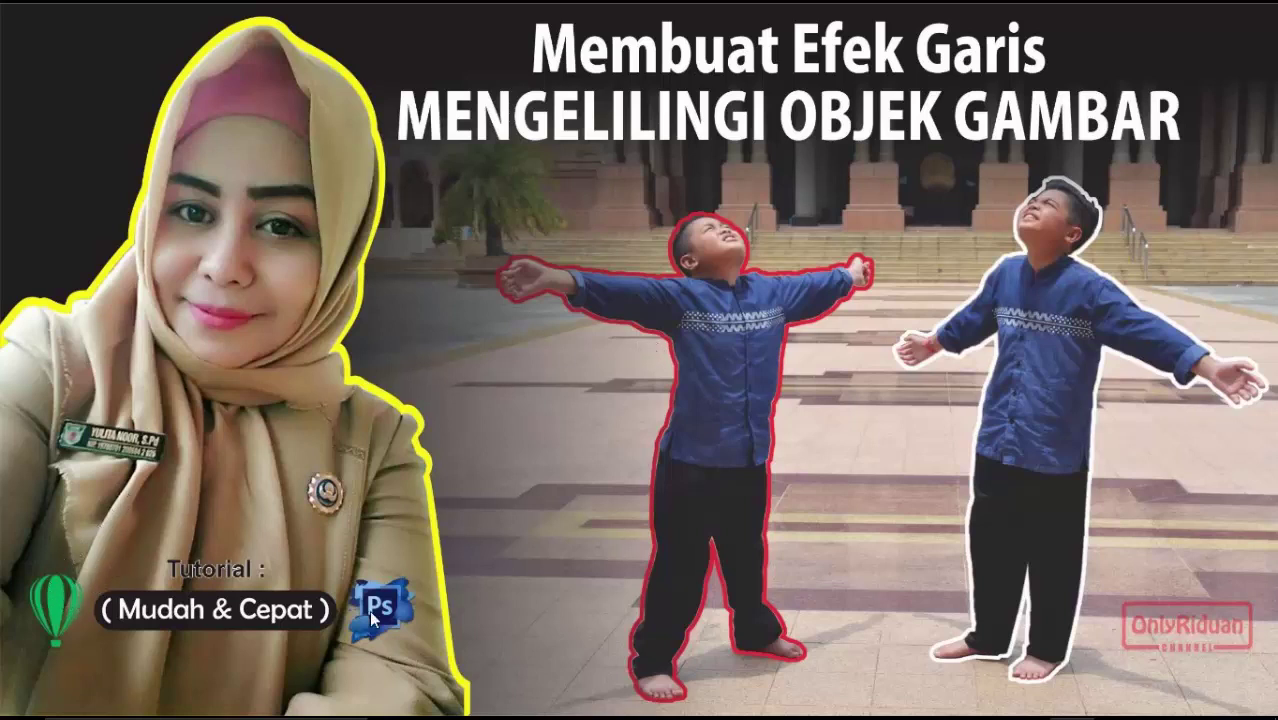
Go to the blank landscape A4 Page 2 of the Untitled-1 document.
click(607, 378)
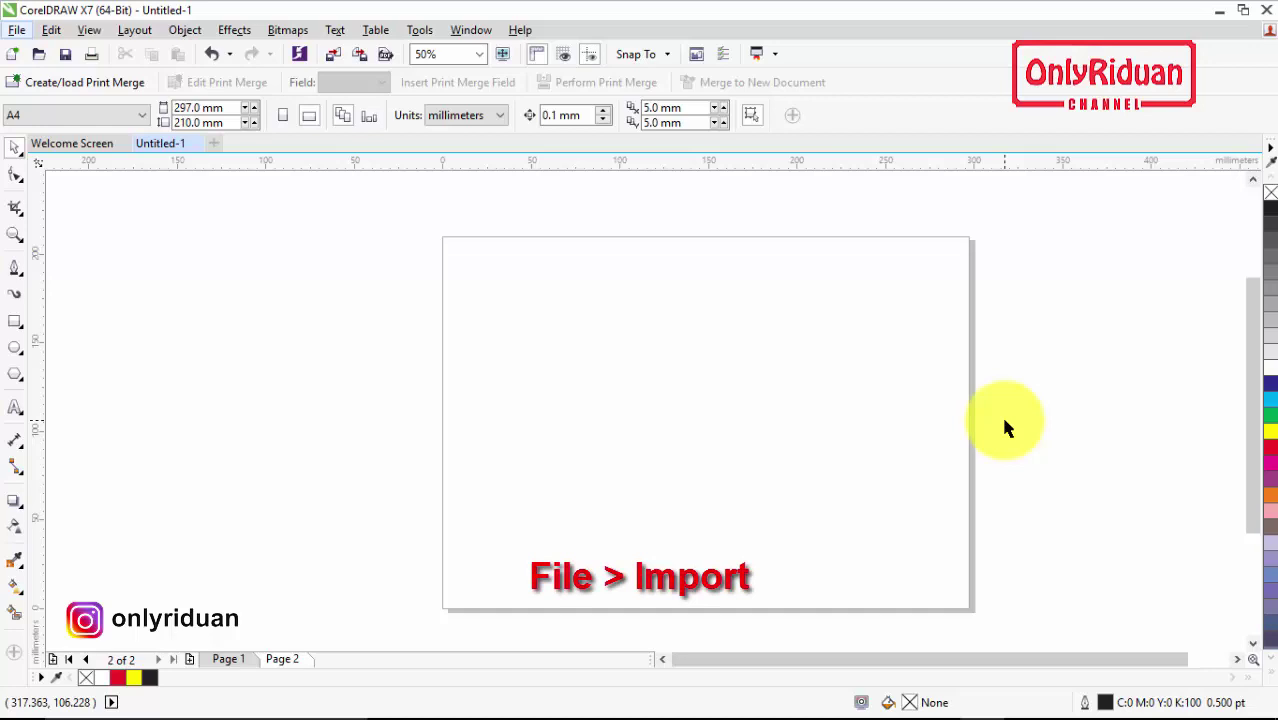
Import DSC_0455.png and place the boy's cut-out photo on page 2.
click(17, 30)
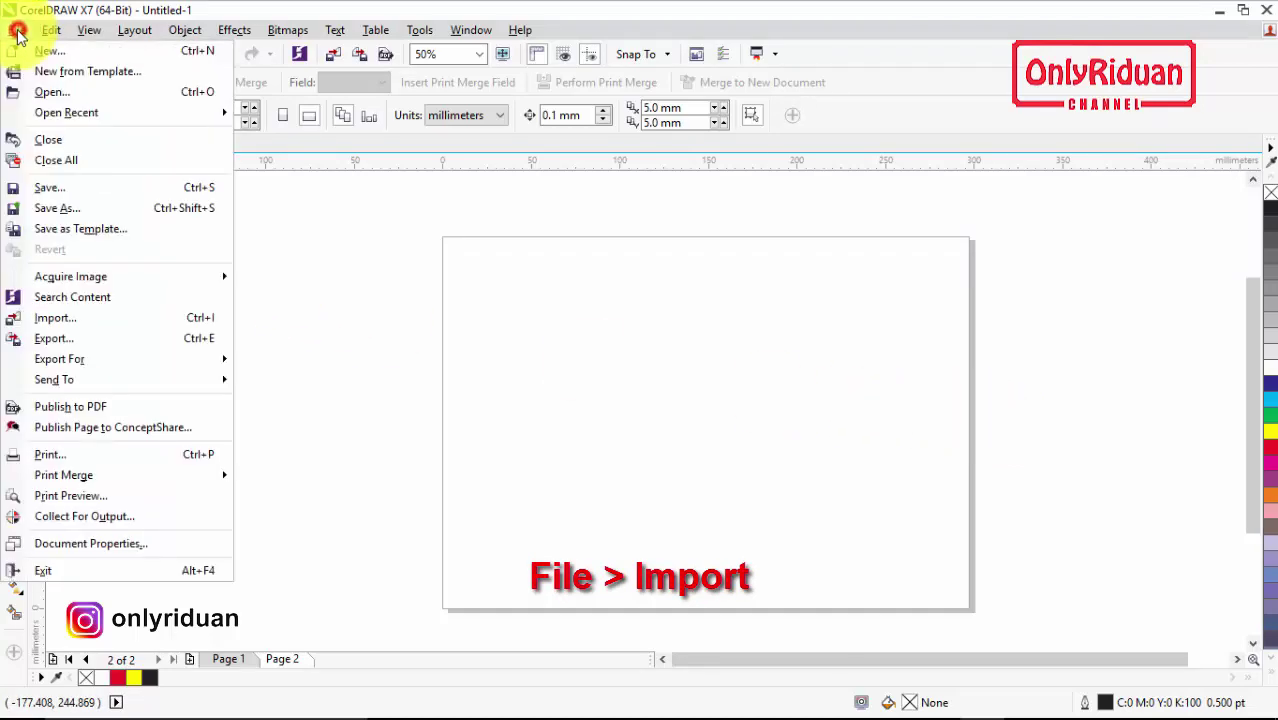
click(68, 316)
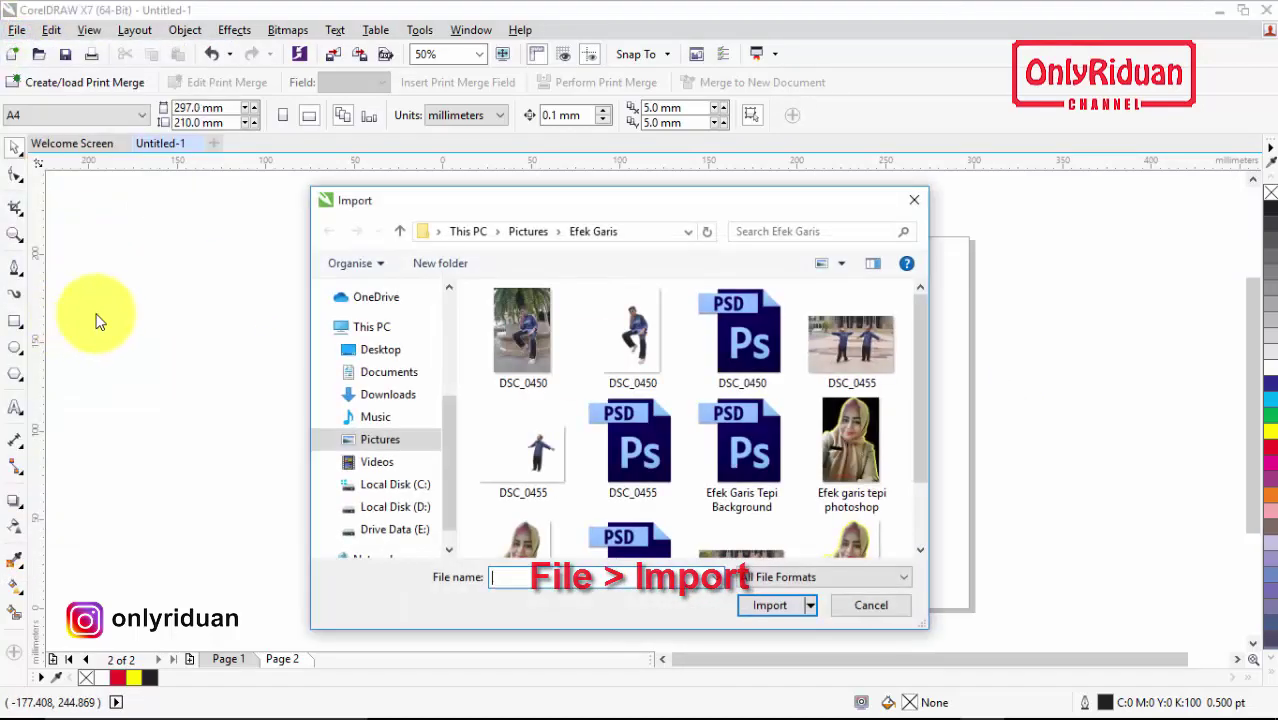
scroll(920, 362, down, 2)
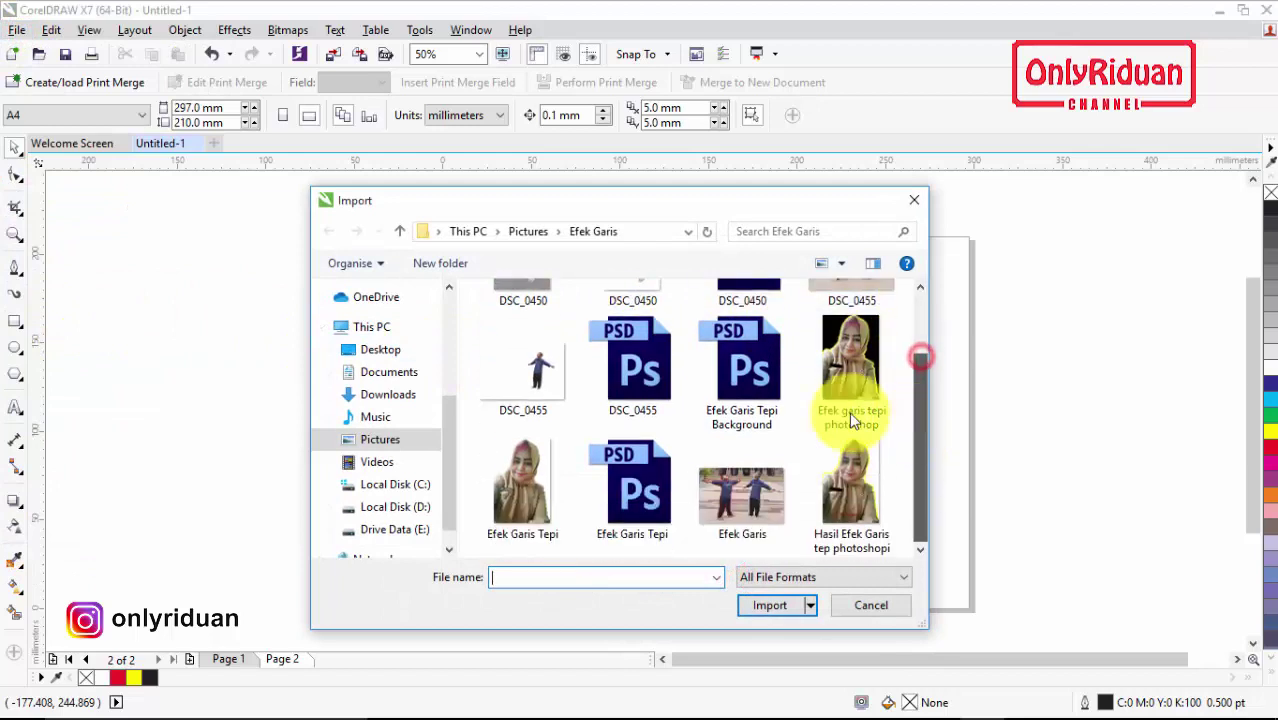
click(524, 375)
click(757, 600)
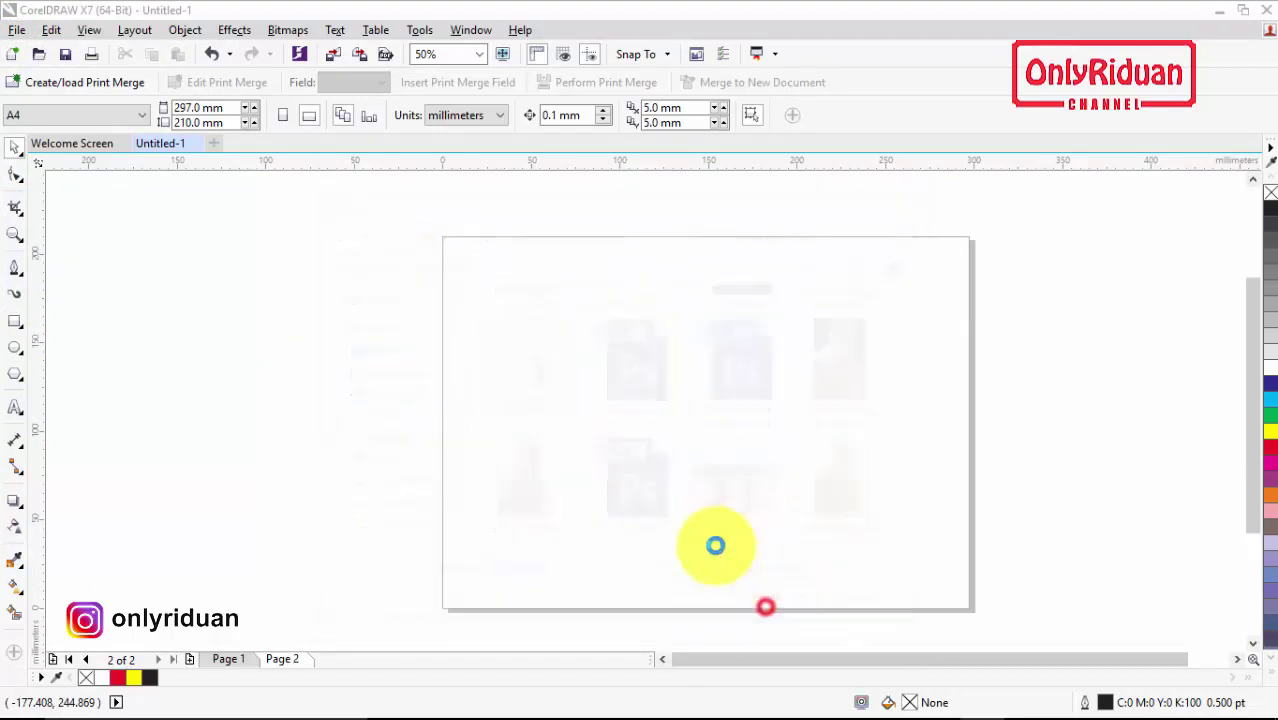
mouse_move(518, 285)
mouse_down()
mouse_move(882, 490)
mouse_move(967, 554)
mouse_up()
click(1055, 428)
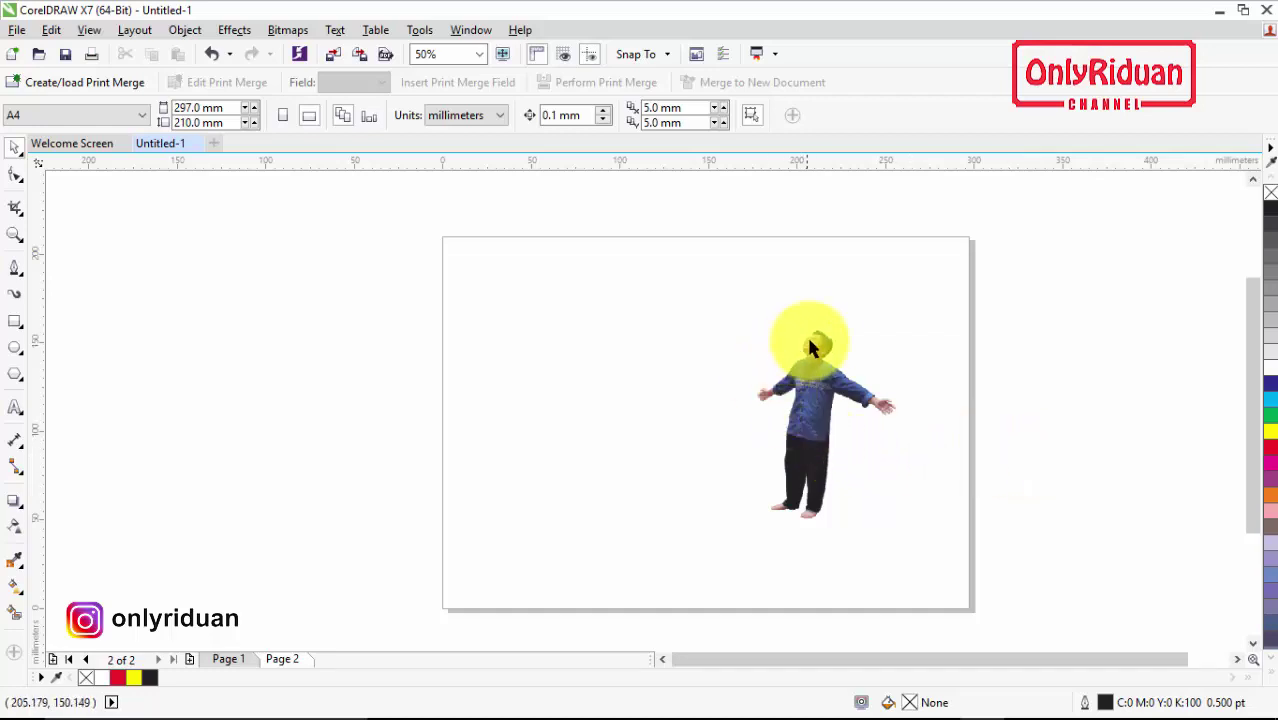
Set the boy photo's Intensity to -100 via Ctrl+B so it turns solid black.
click(828, 430)
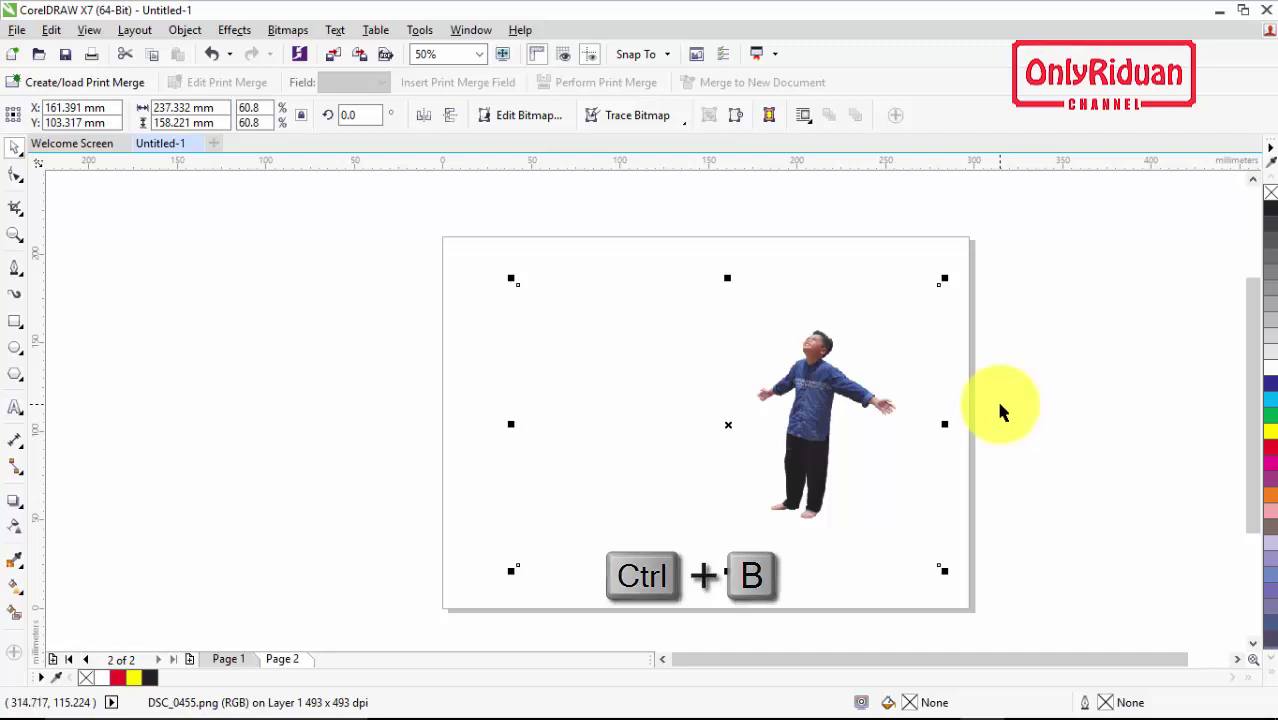
key(ctrl+b)
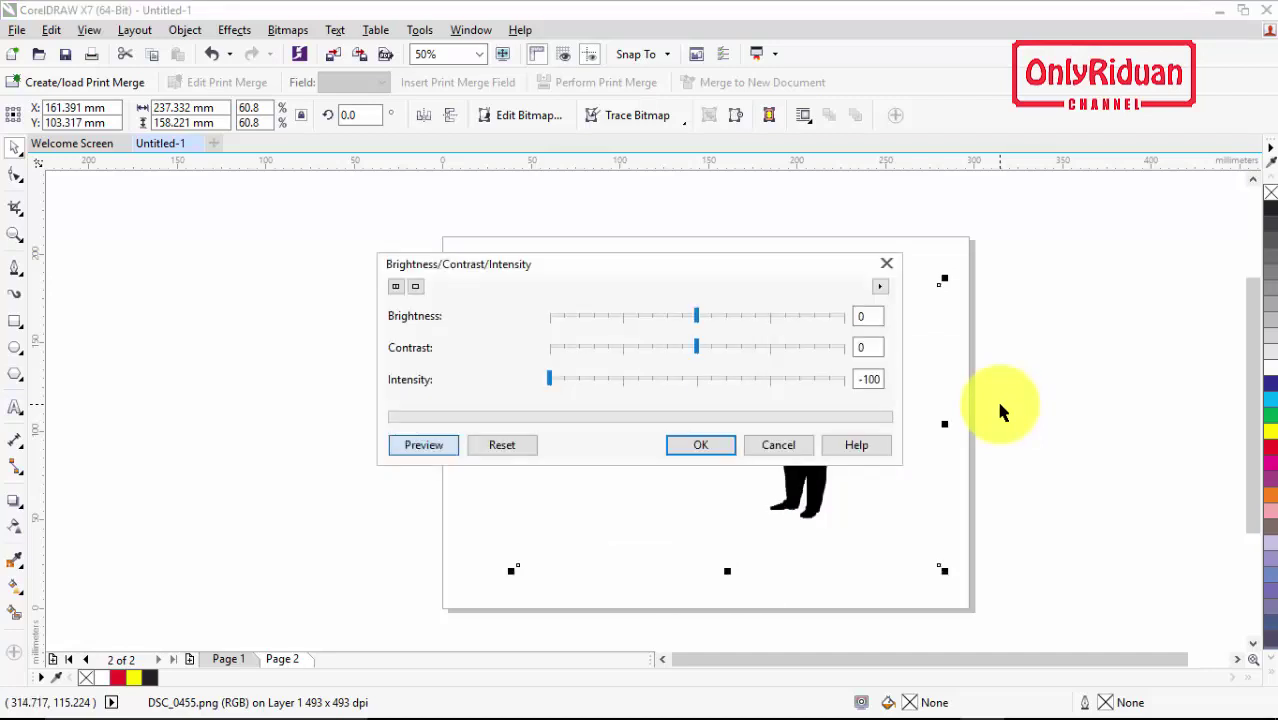
mouse_move(698, 266)
mouse_down()
mouse_move(557, 360)
mouse_move(554, 384)
mouse_up()
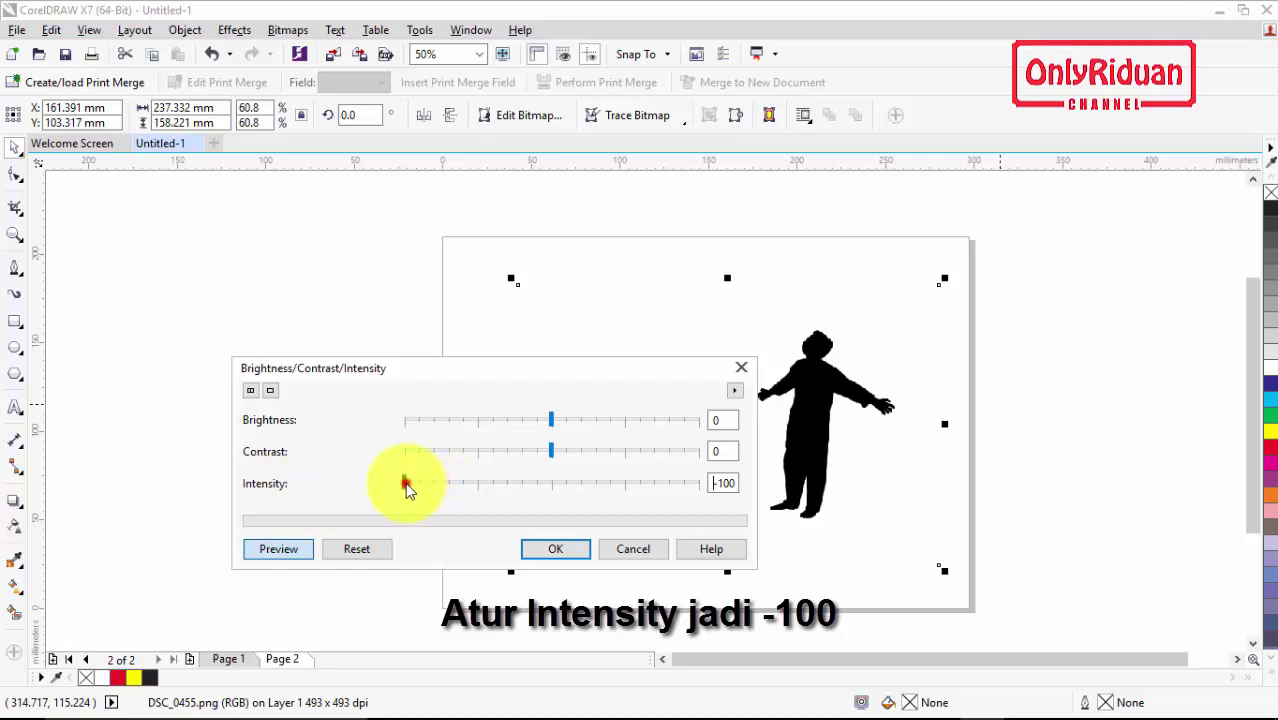
drag(410, 490, 552, 495)
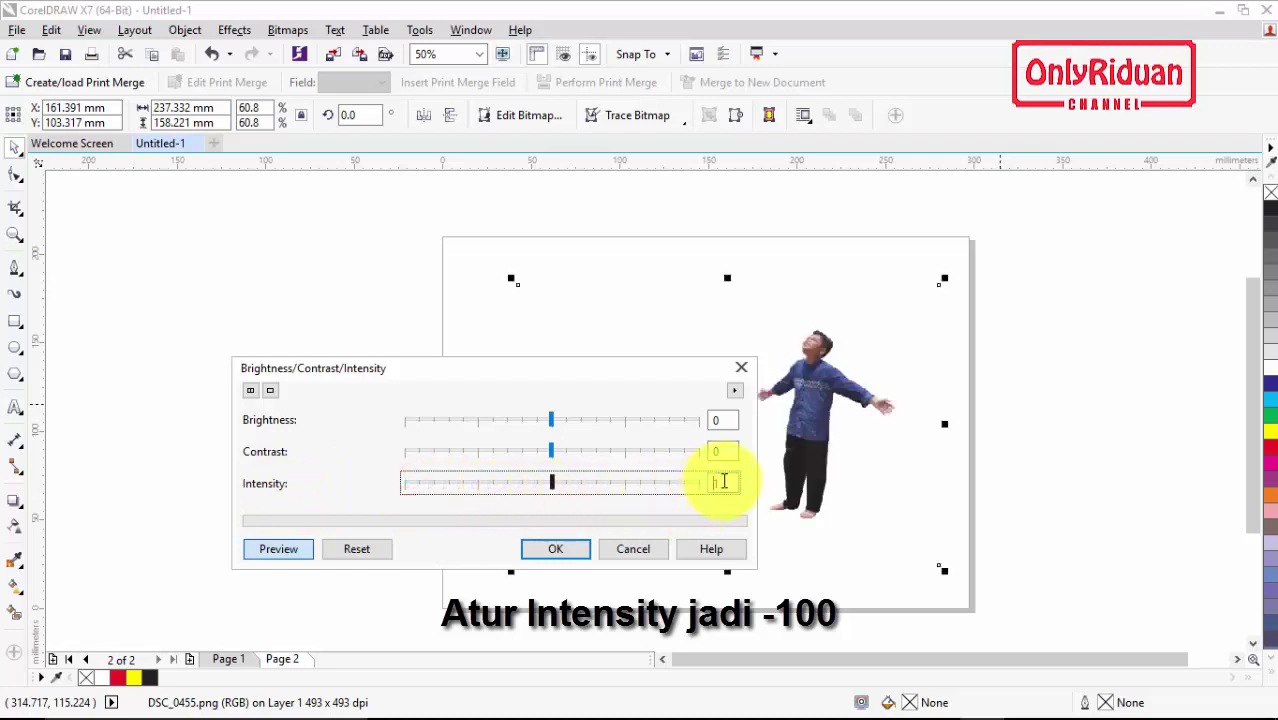
click(721, 483)
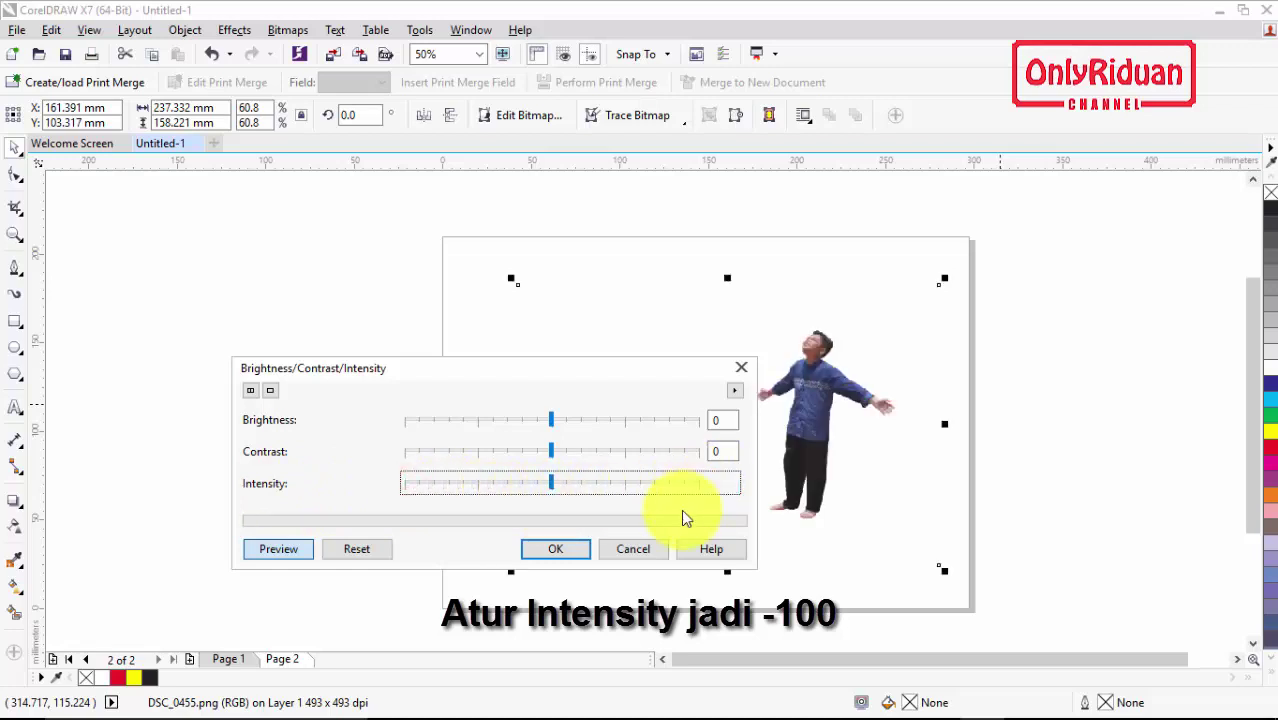
click(552, 486)
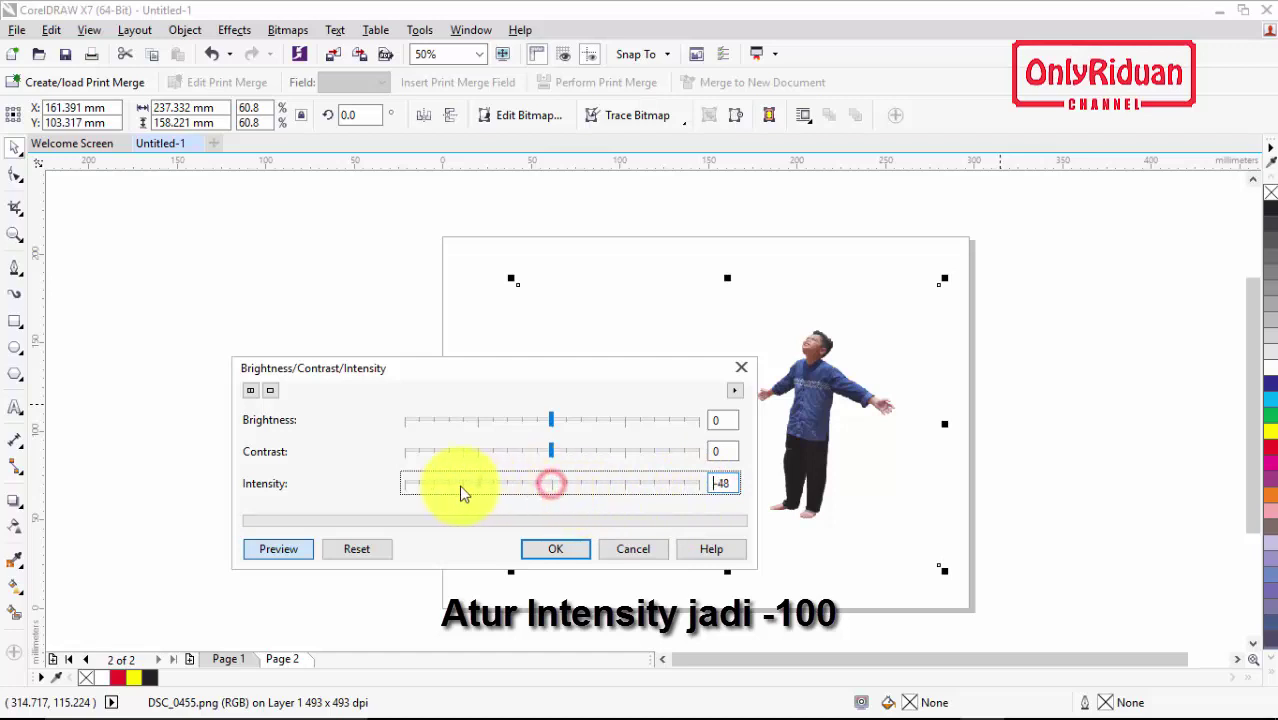
drag(555, 490, 395, 488)
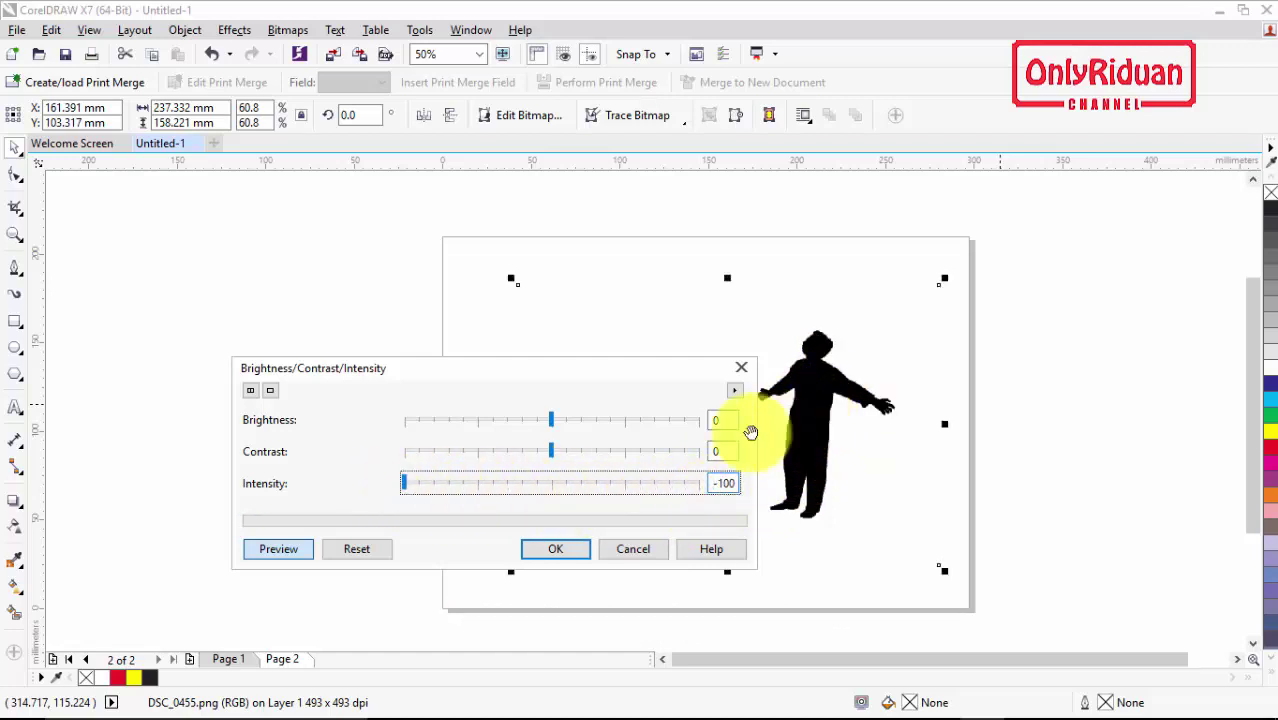
click(555, 549)
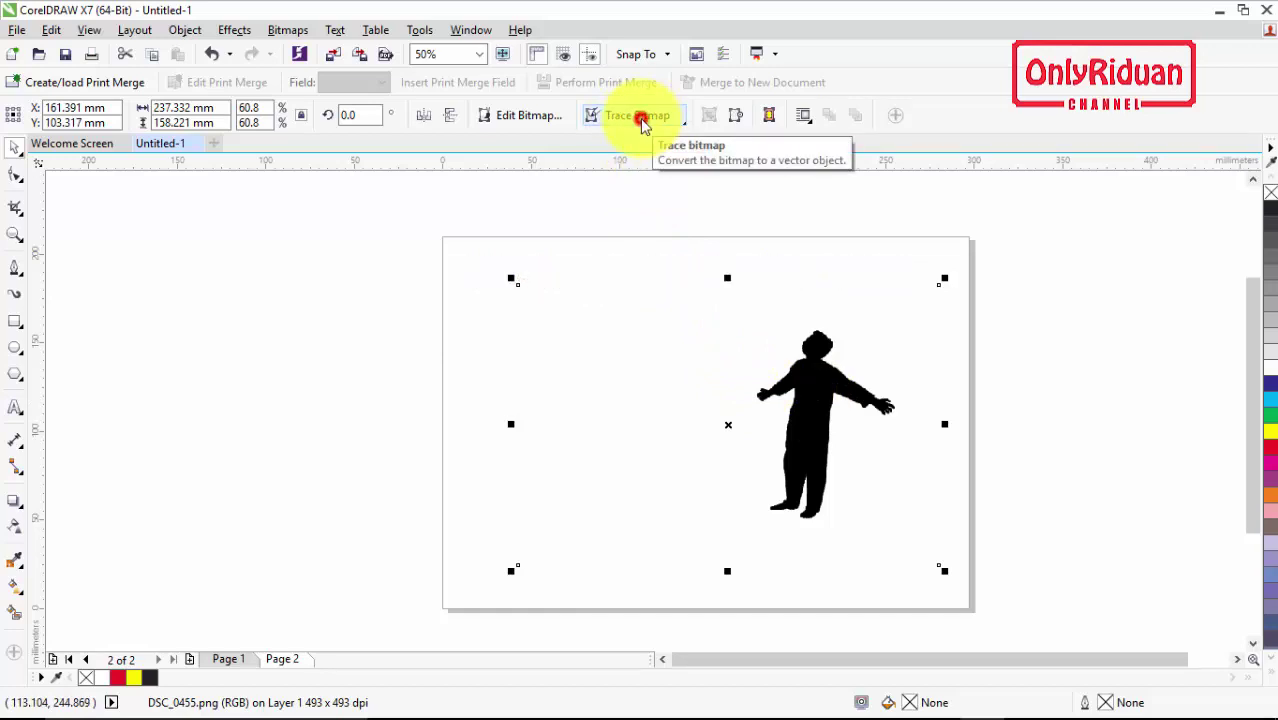
Quick Trace the black silhouette into a vector shape, accepting the bitmap reduction.
click(643, 120)
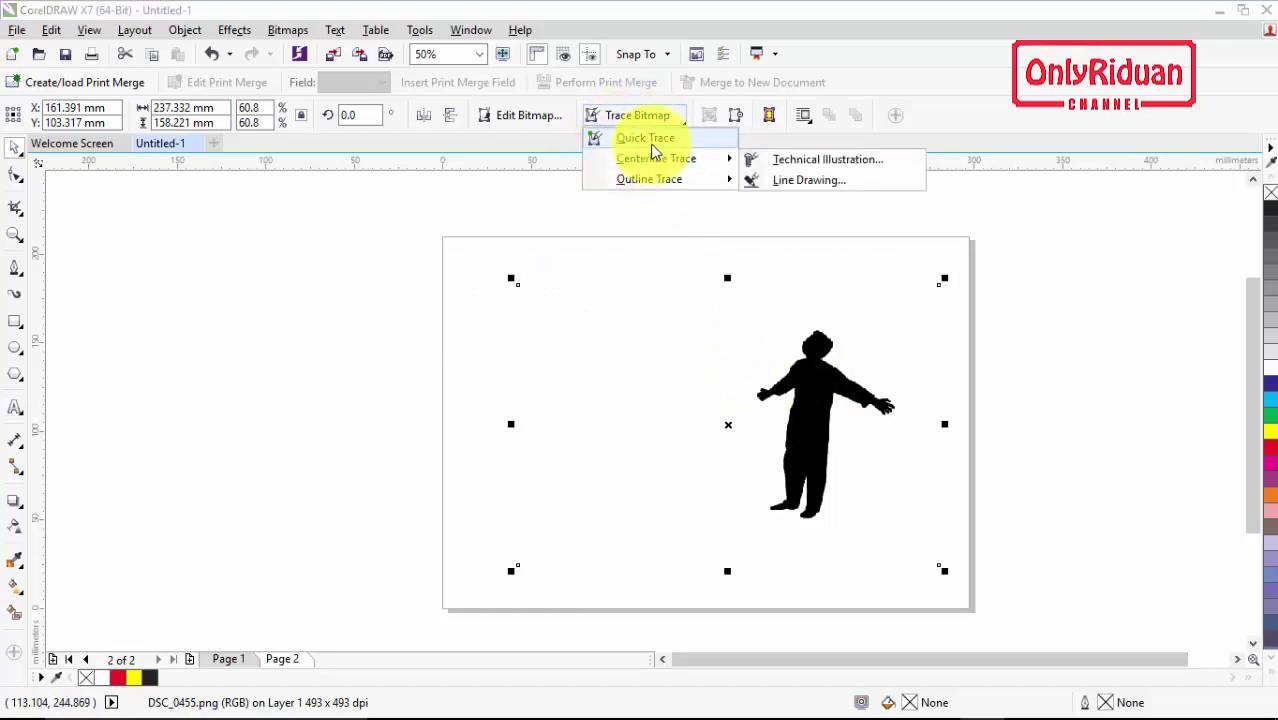
click(652, 138)
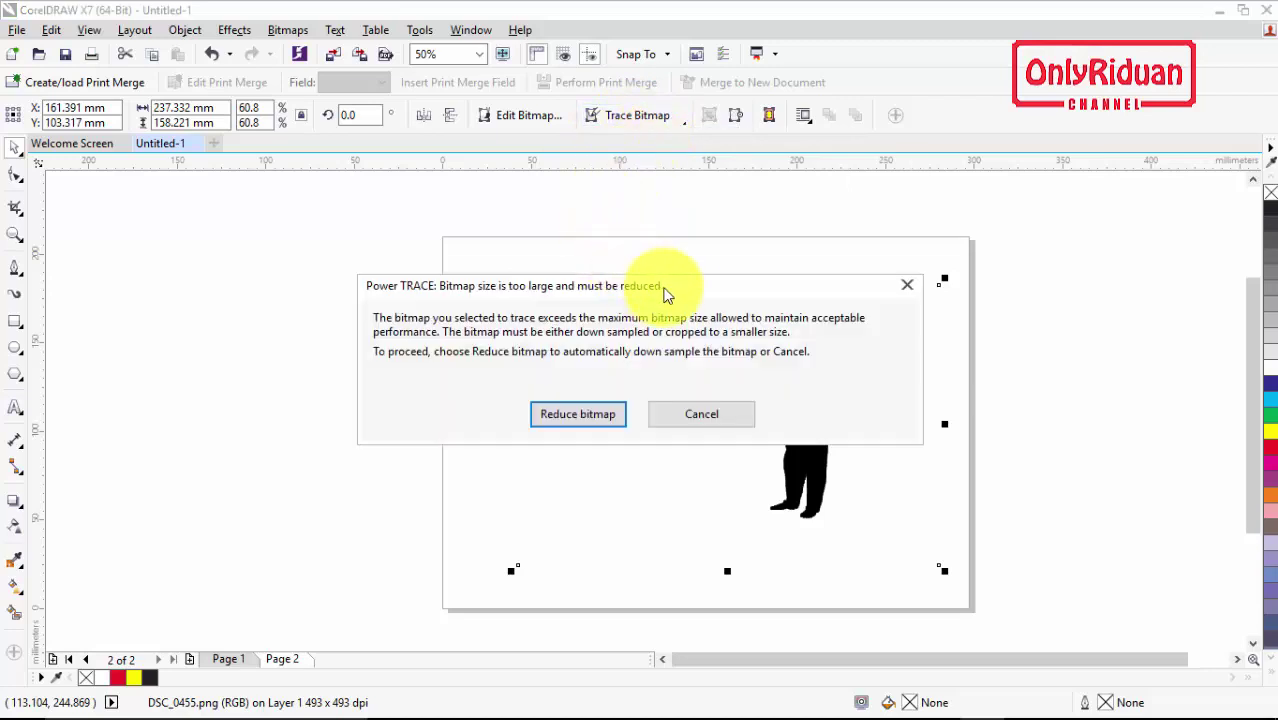
mouse_move(677, 290)
mouse_down()
mouse_move(698, 350)
mouse_move(735, 312)
mouse_up()
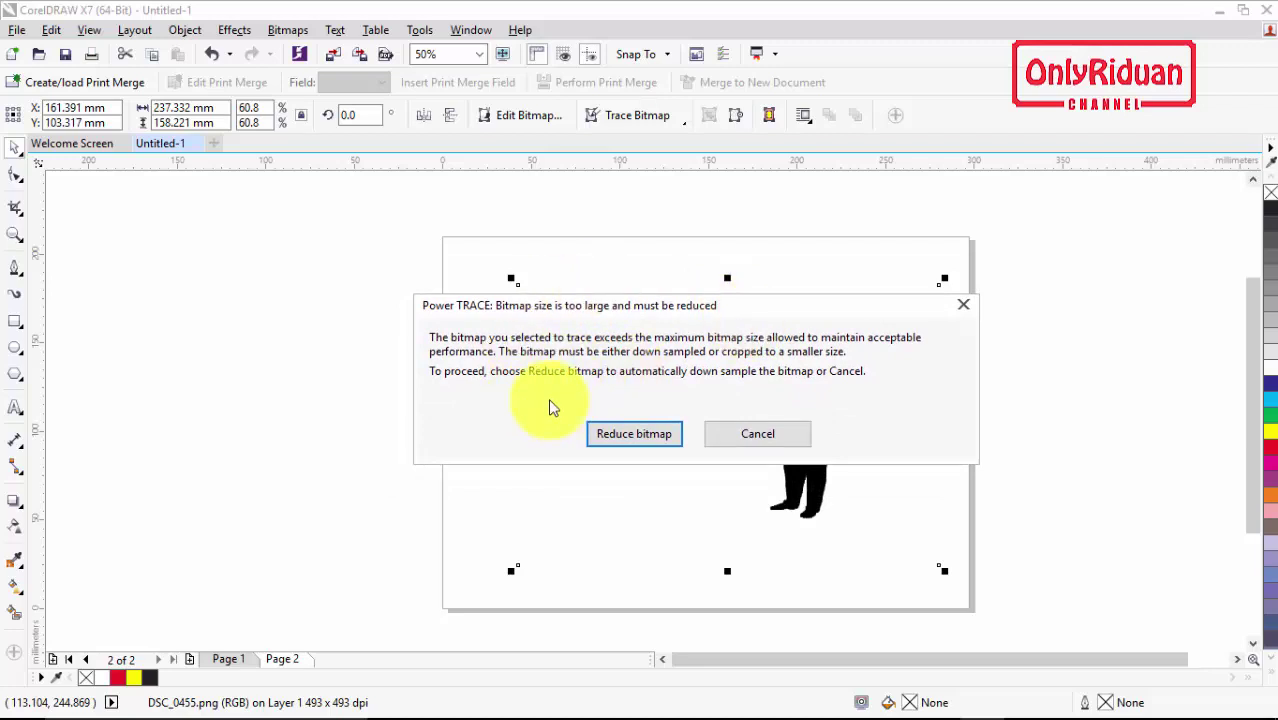
click(640, 438)
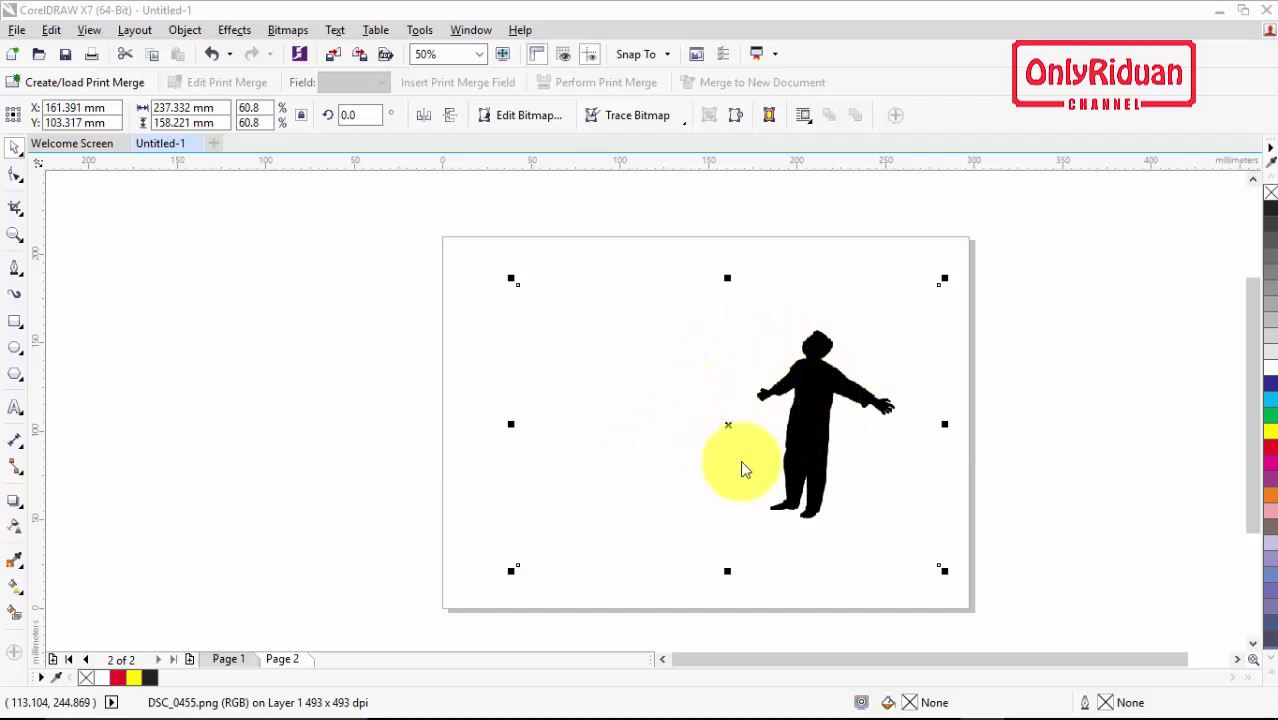
Delete the original bitmap and re-centre the traced vector silhouette on the page.
click(814, 445)
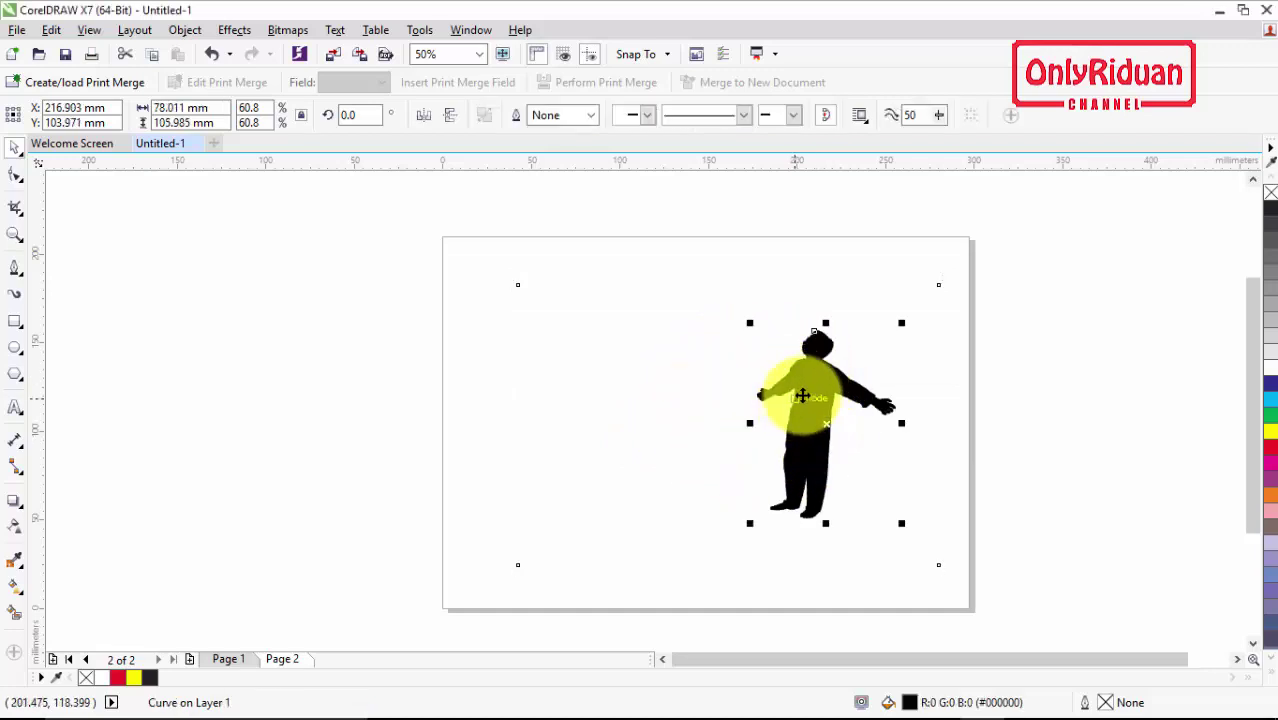
drag(807, 388, 969, 396)
drag(799, 388, 770, 370)
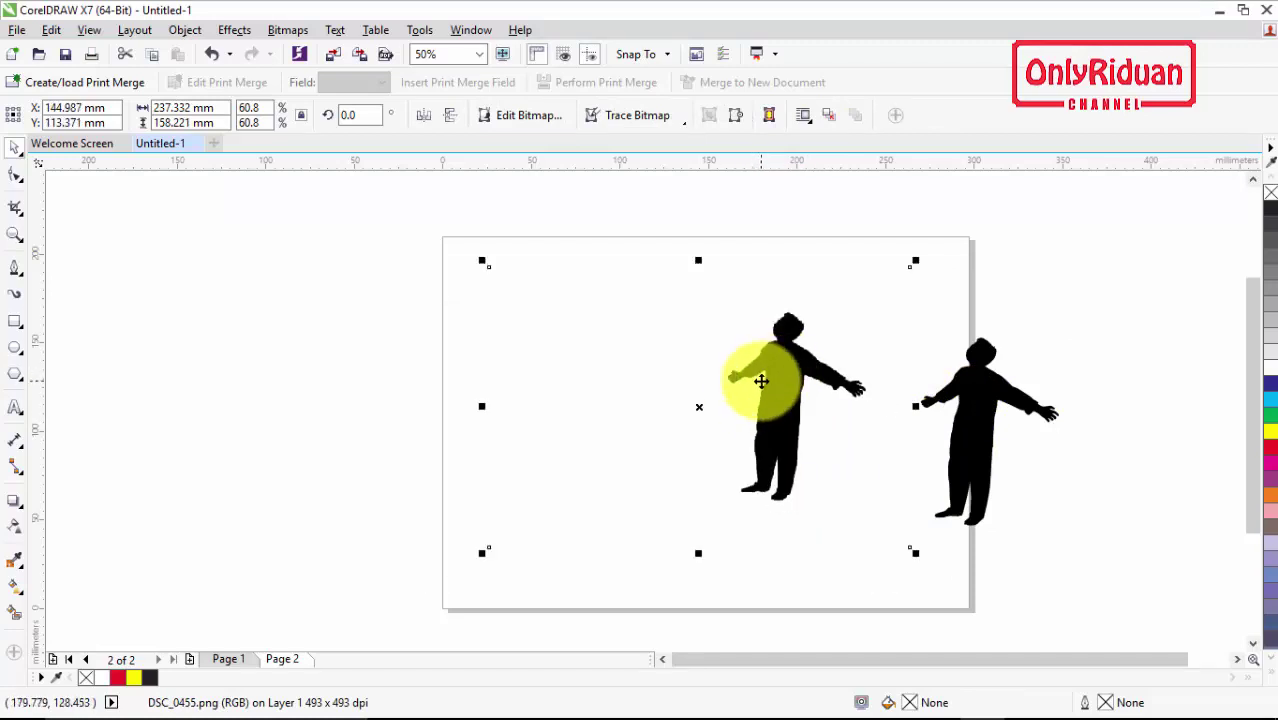
key(Delete)
drag(984, 408, 744, 391)
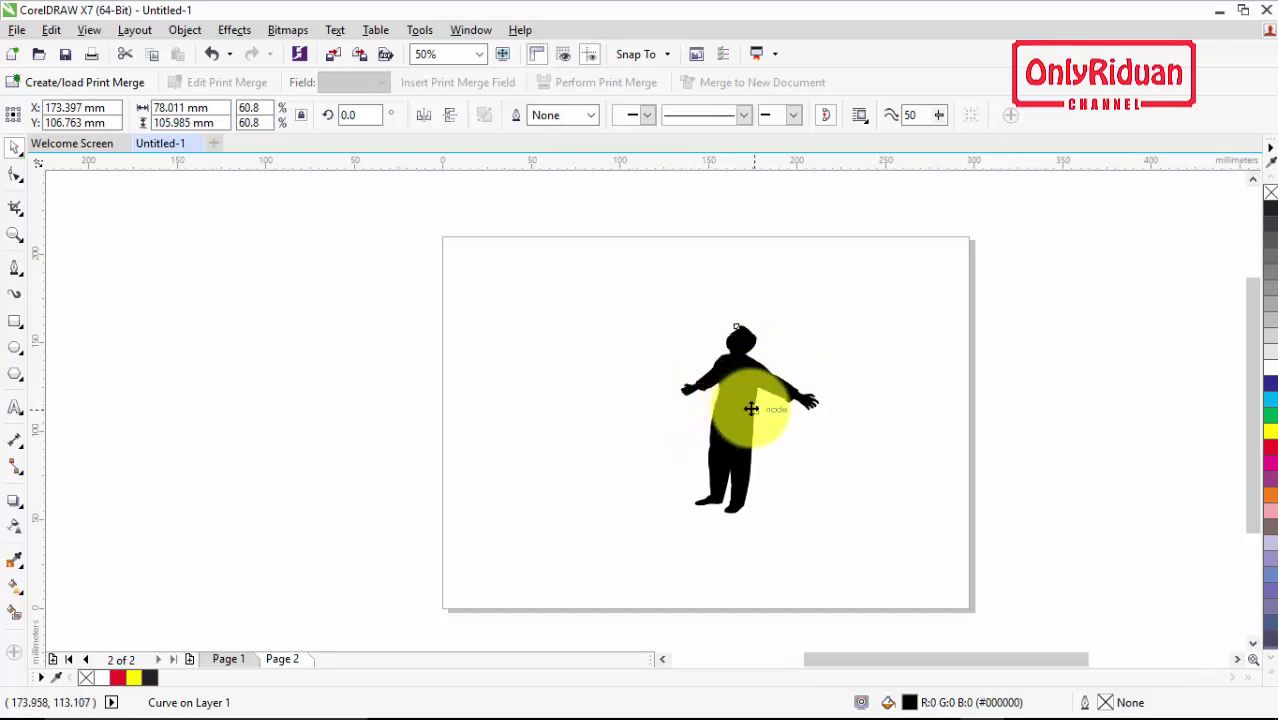
Give the traced silhouette a red 1.5 pt outline and no fill.
scroll(750, 408, up, 2)
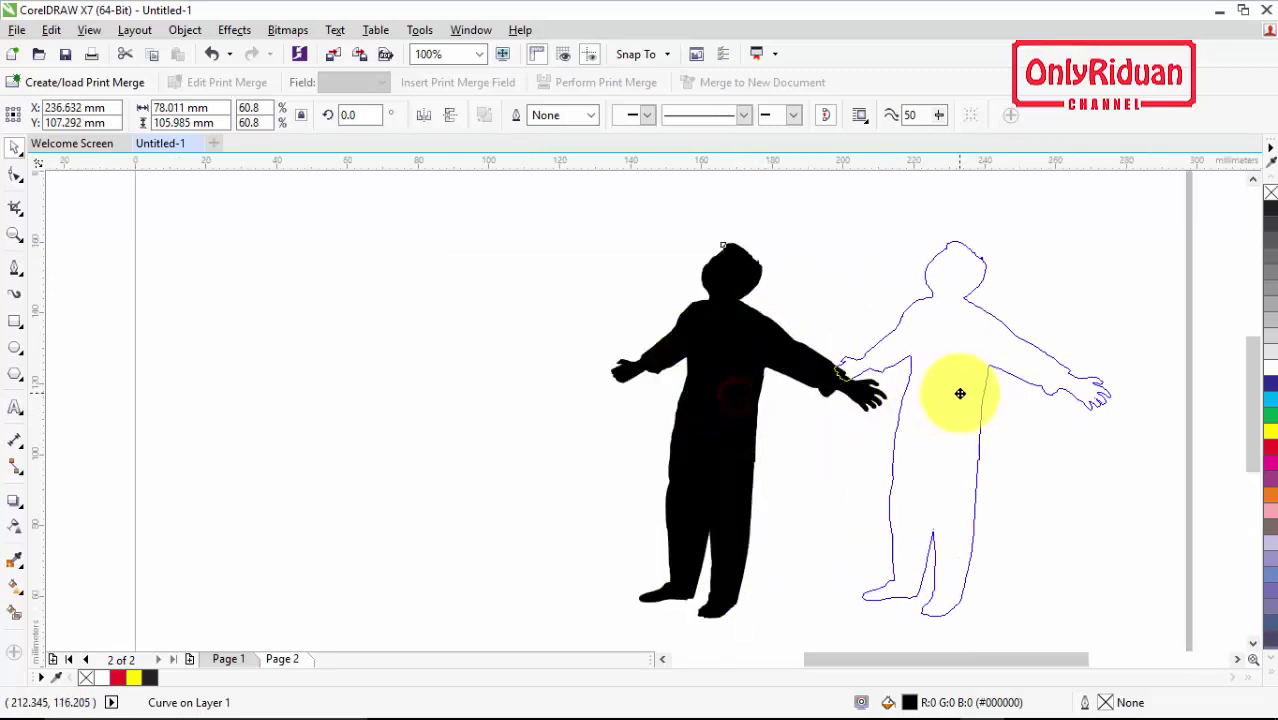
drag(740, 404, 964, 402)
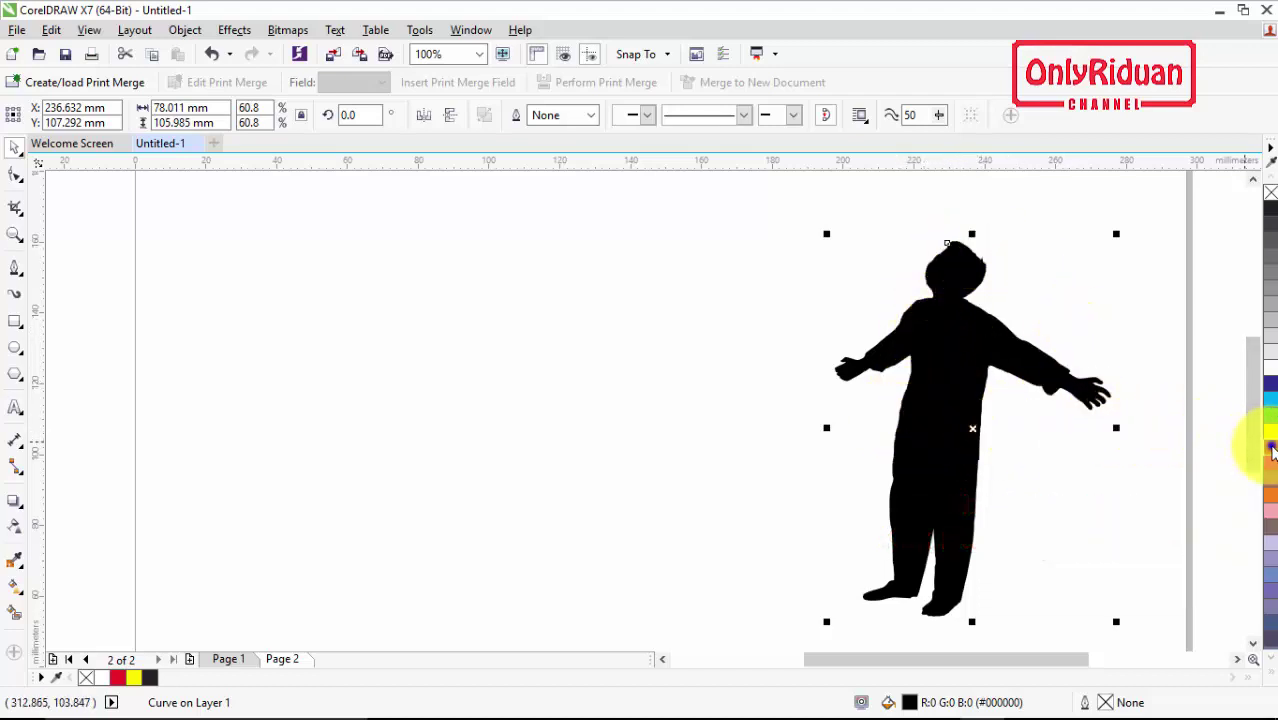
right_click(1270, 447)
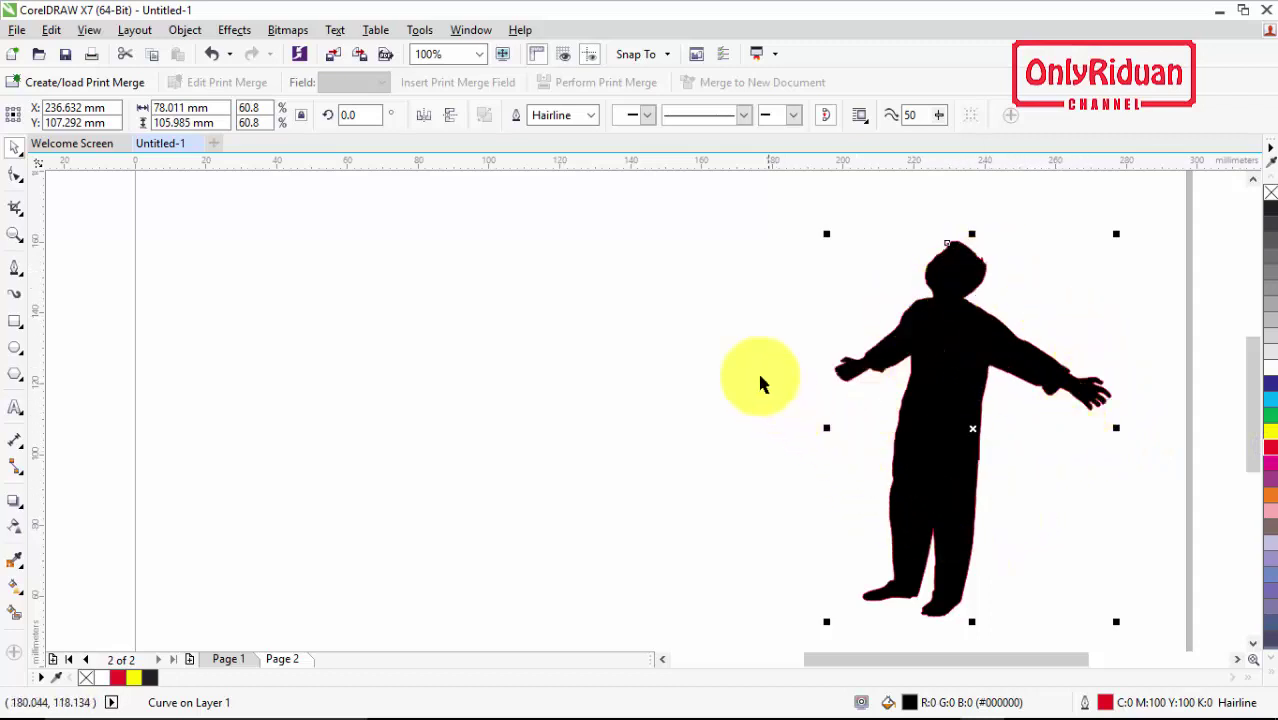
click(1058, 318)
click(938, 368)
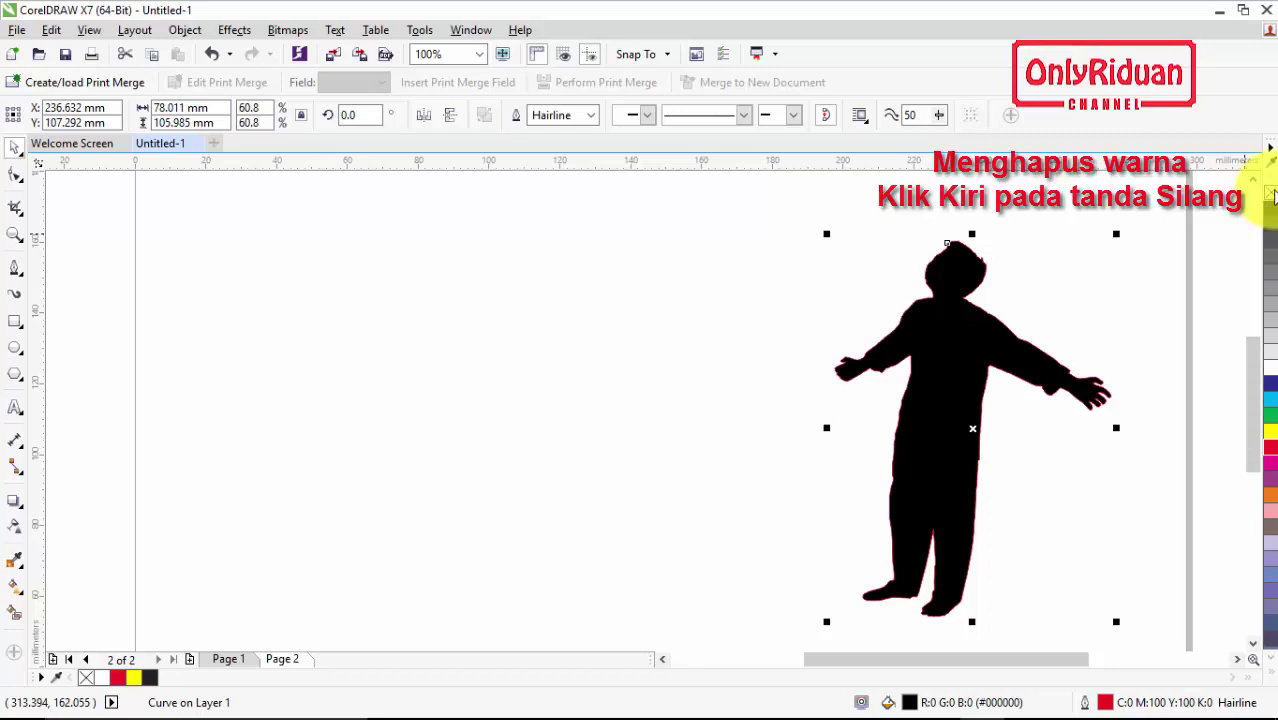
click(1270, 192)
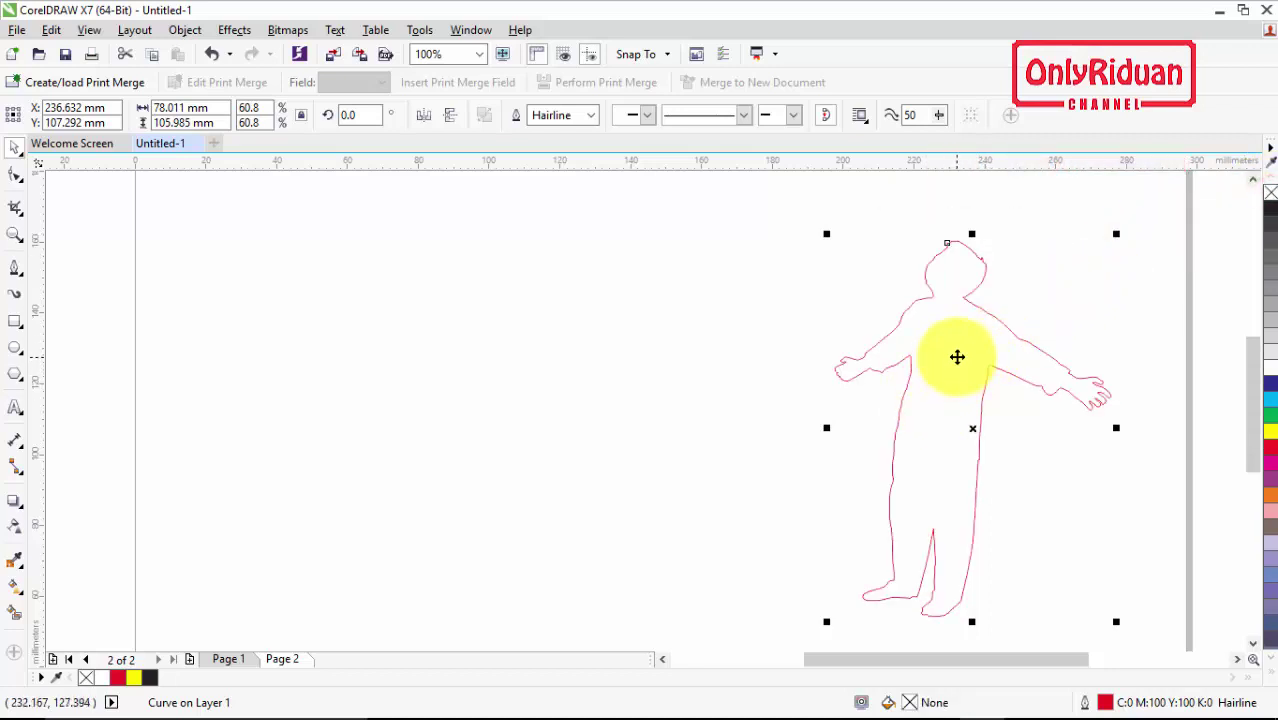
drag(958, 355, 764, 343)
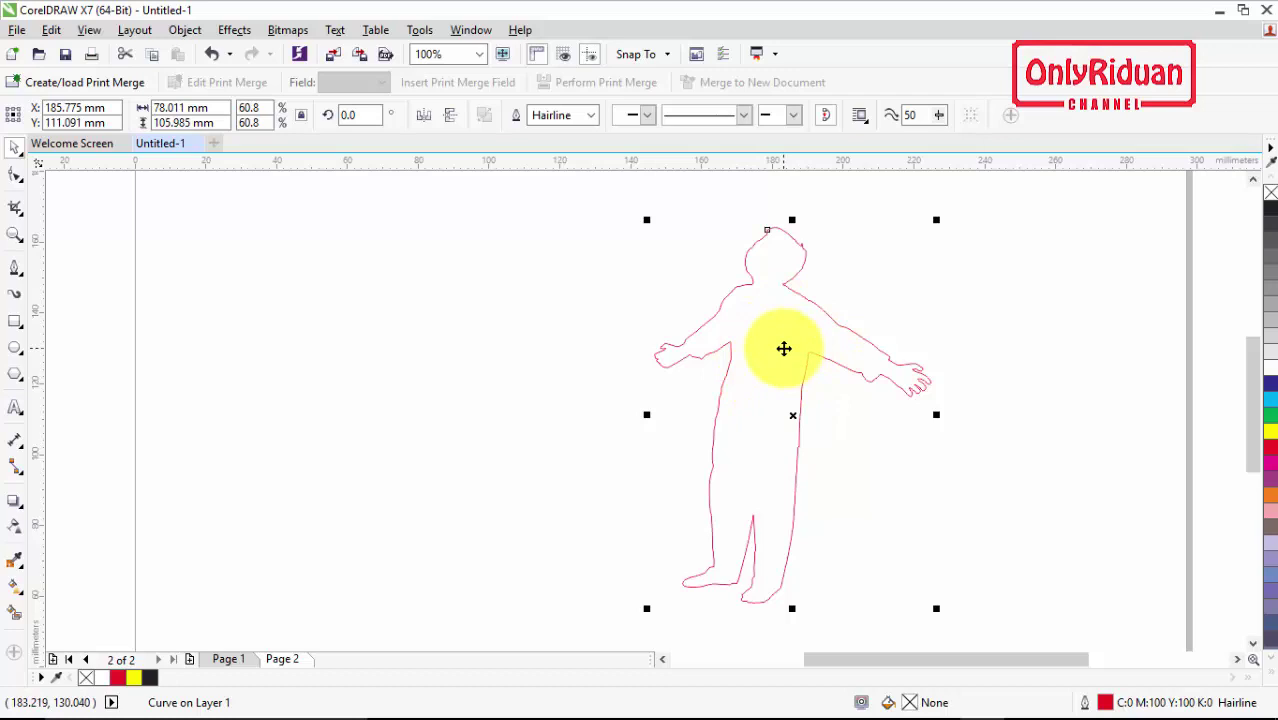
click(591, 115)
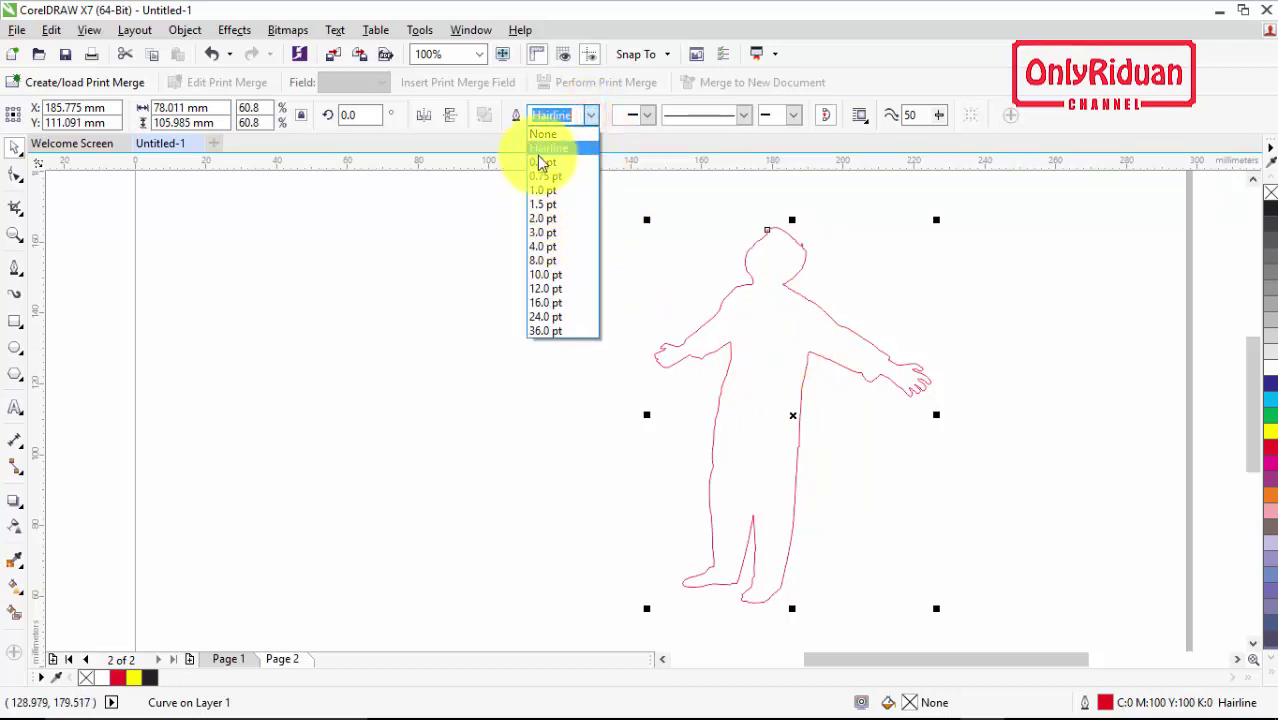
click(547, 204)
scroll(779, 336, down, 1)
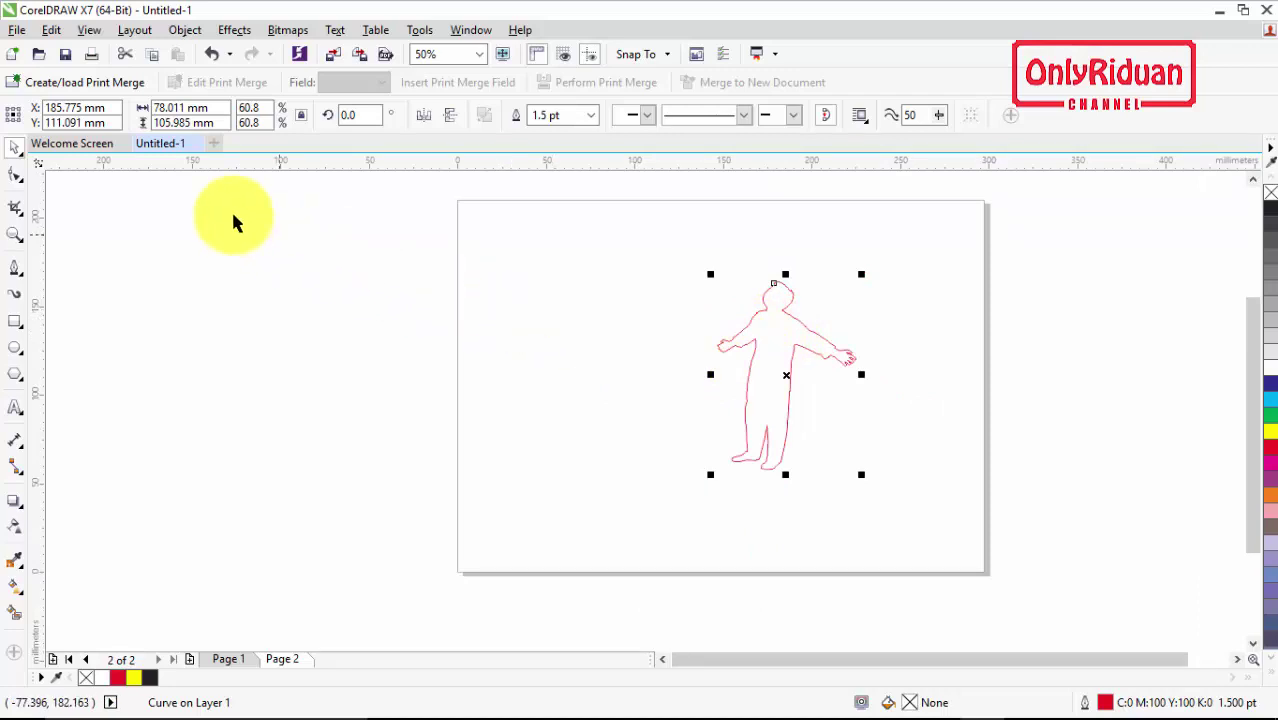
Import DSC_0455 again and place the boy photo beside the red outline.
click(17, 31)
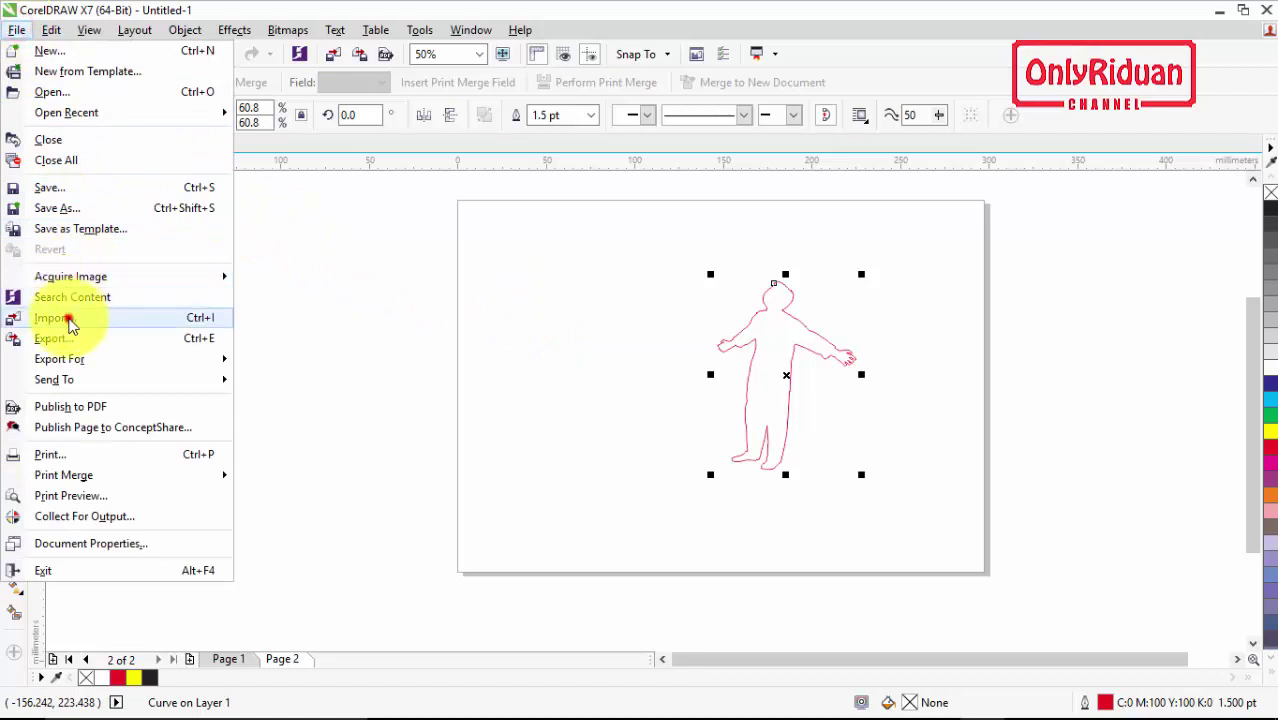
click(77, 317)
click(570, 438)
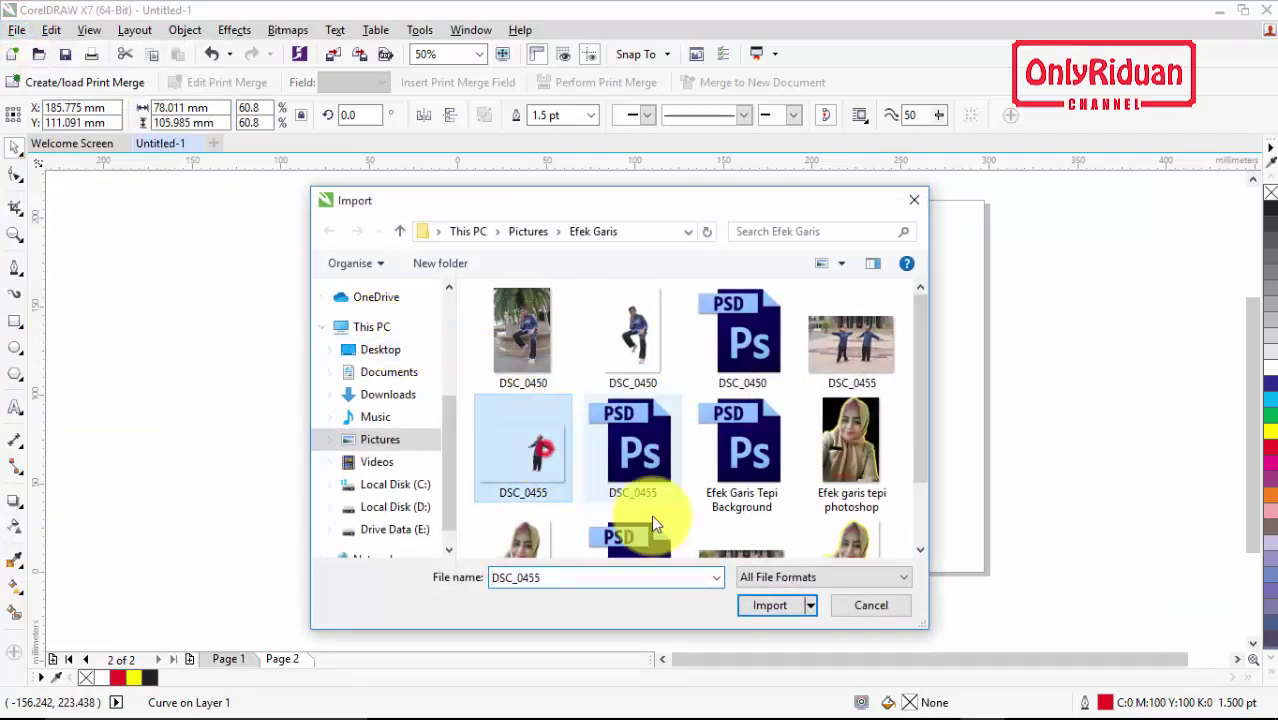
click(768, 604)
mouse_move(412, 243)
mouse_down()
mouse_move(824, 562)
mouse_move(817, 551)
mouse_up()
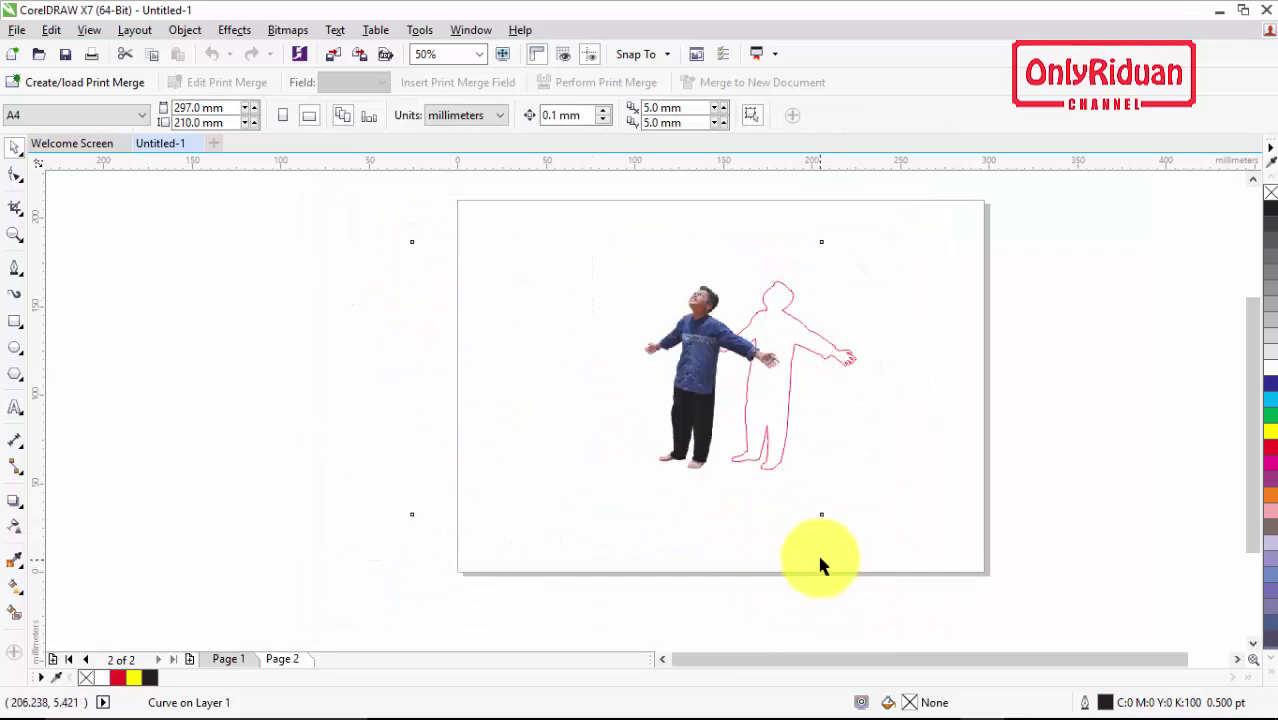
click(884, 457)
click(803, 345)
drag(789, 366, 616, 333)
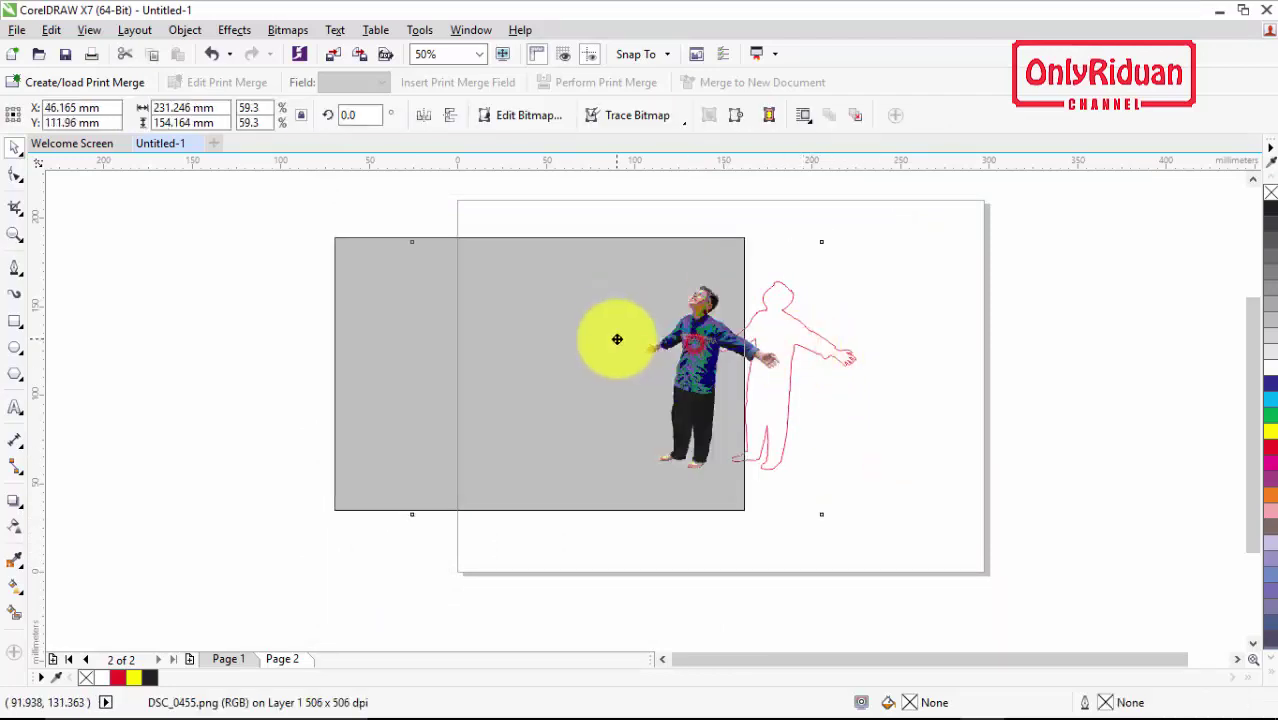
click(796, 345)
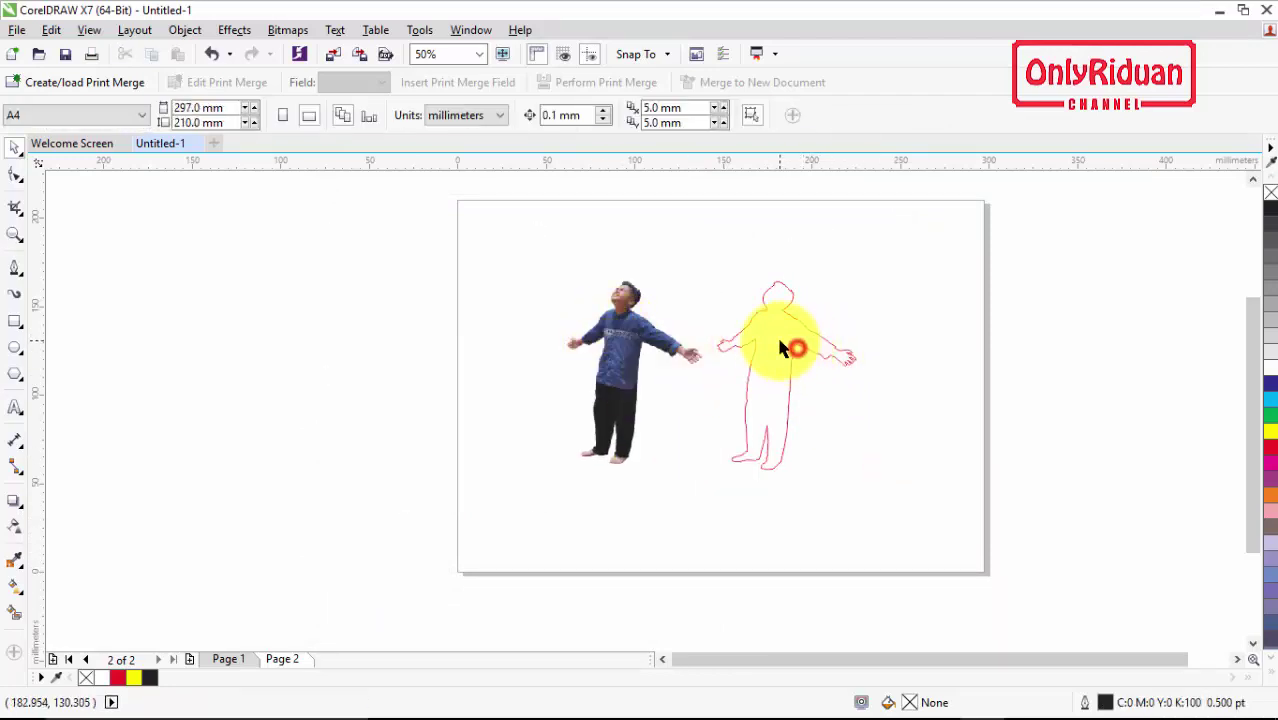
Scale the red outline to about 59% around the boy and bring it to the front.
click(776, 342)
drag(787, 375, 635, 377)
scroll(636, 378, up, 2)
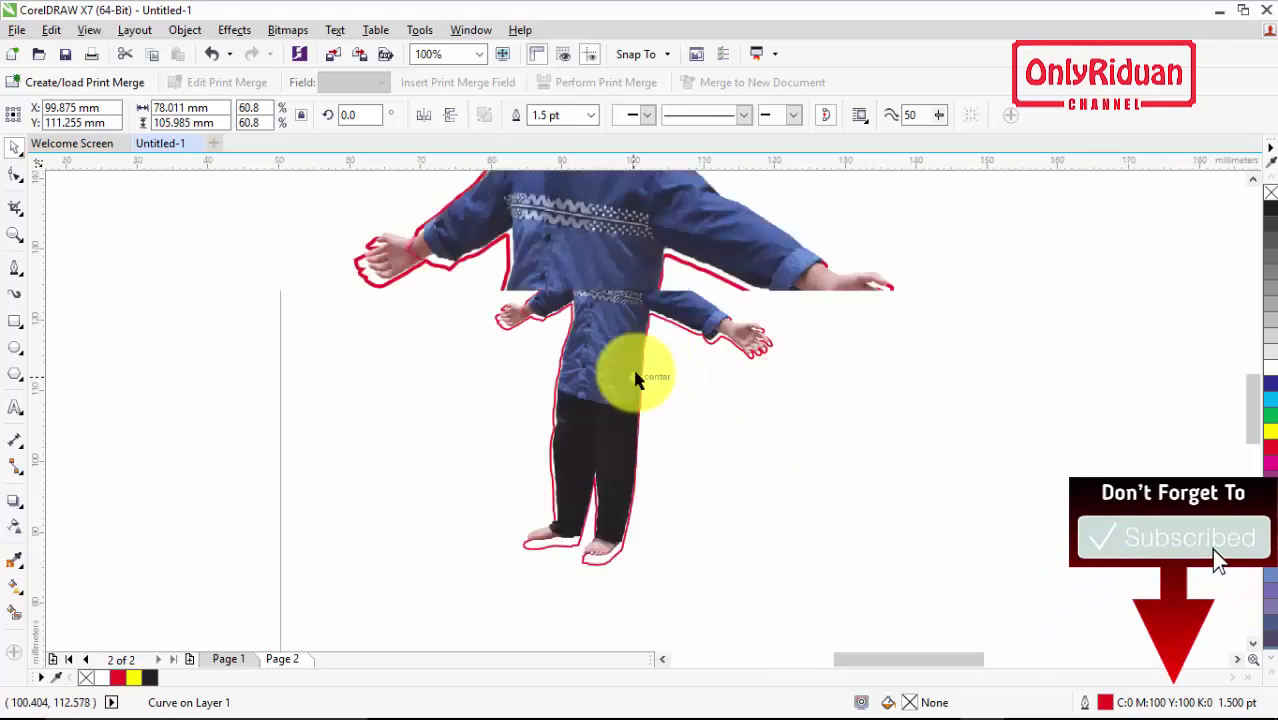
scroll(639, 377, down, 2)
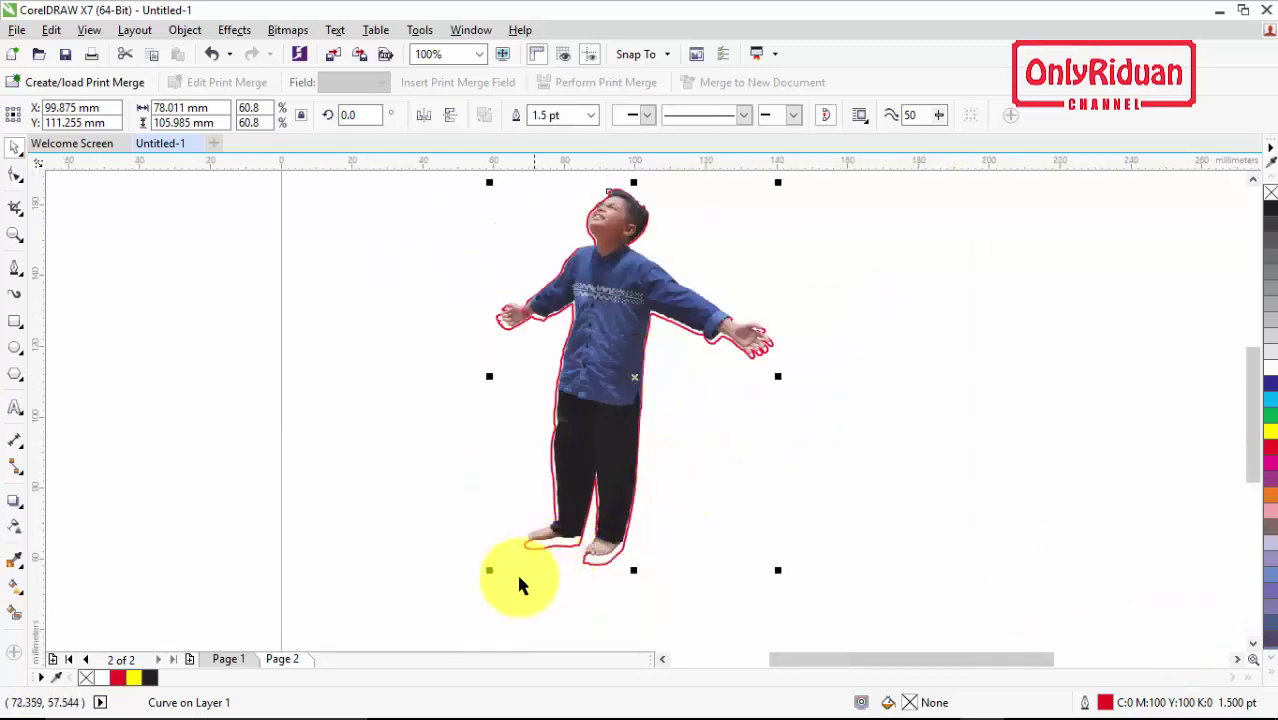
drag(492, 572, 498, 561)
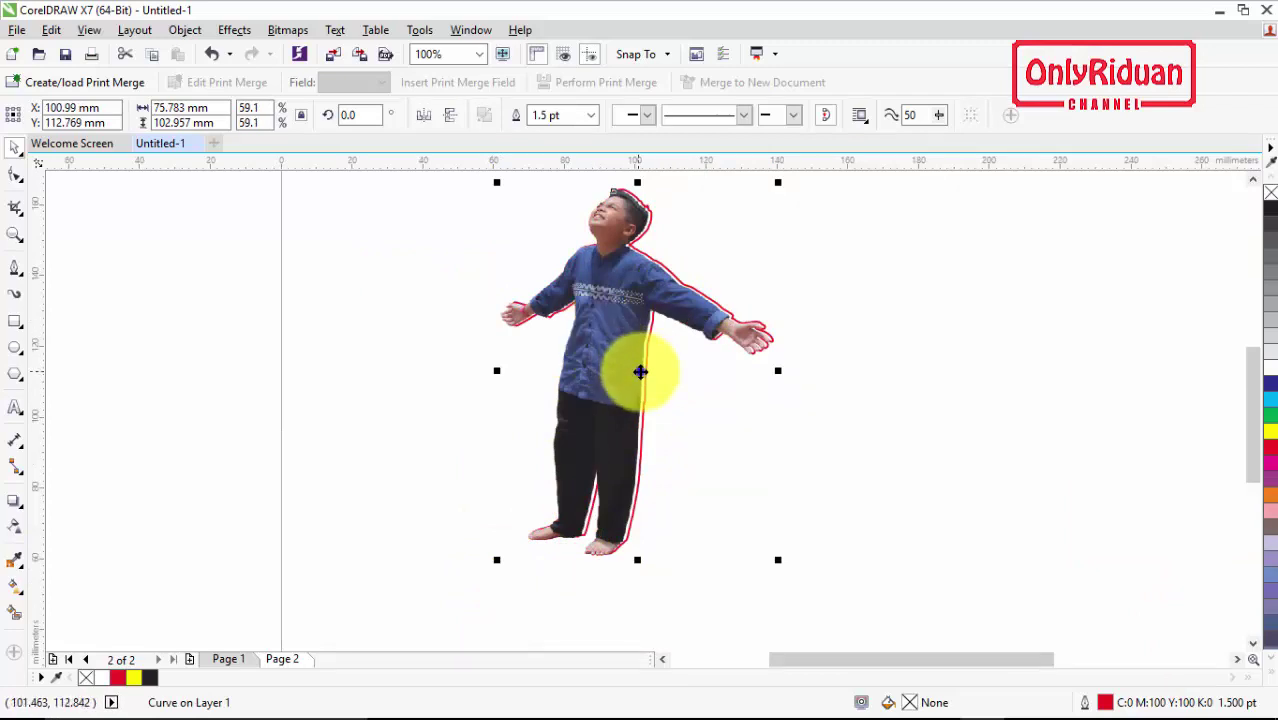
right_click(639, 372)
mouse_move(690, 510)
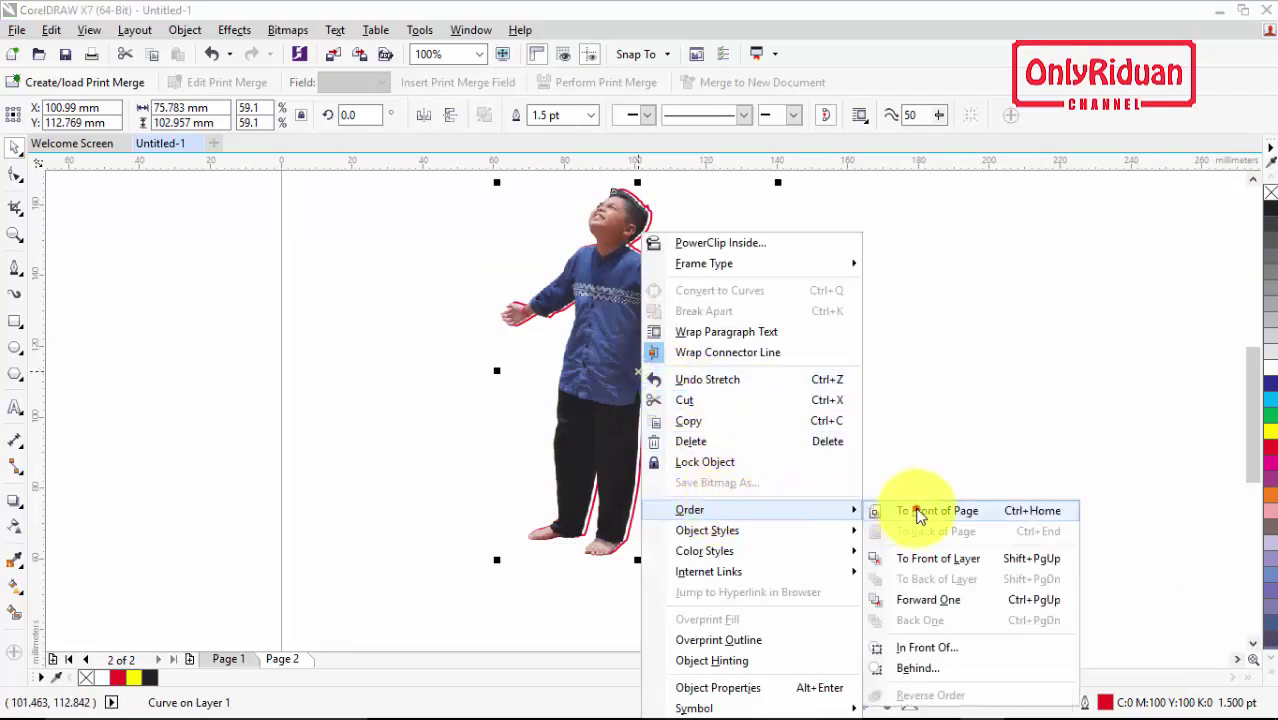
click(912, 507)
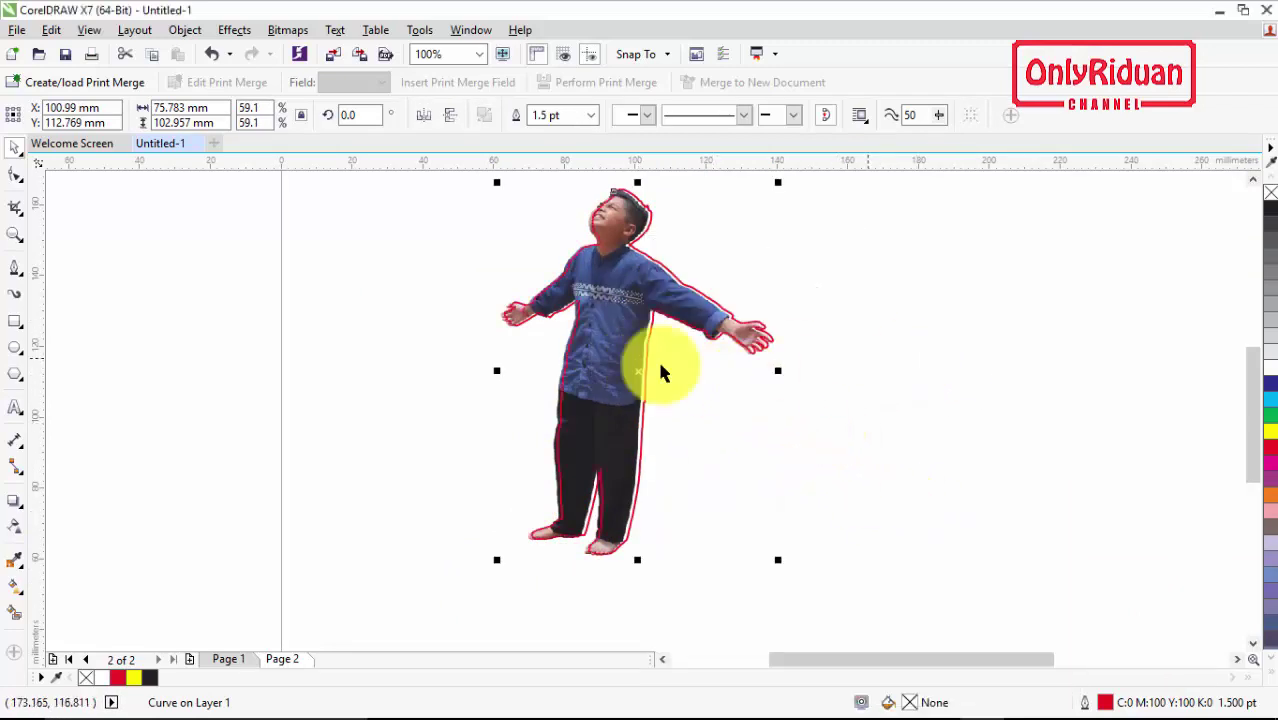
click(383, 332)
drag(608, 372, 610, 372)
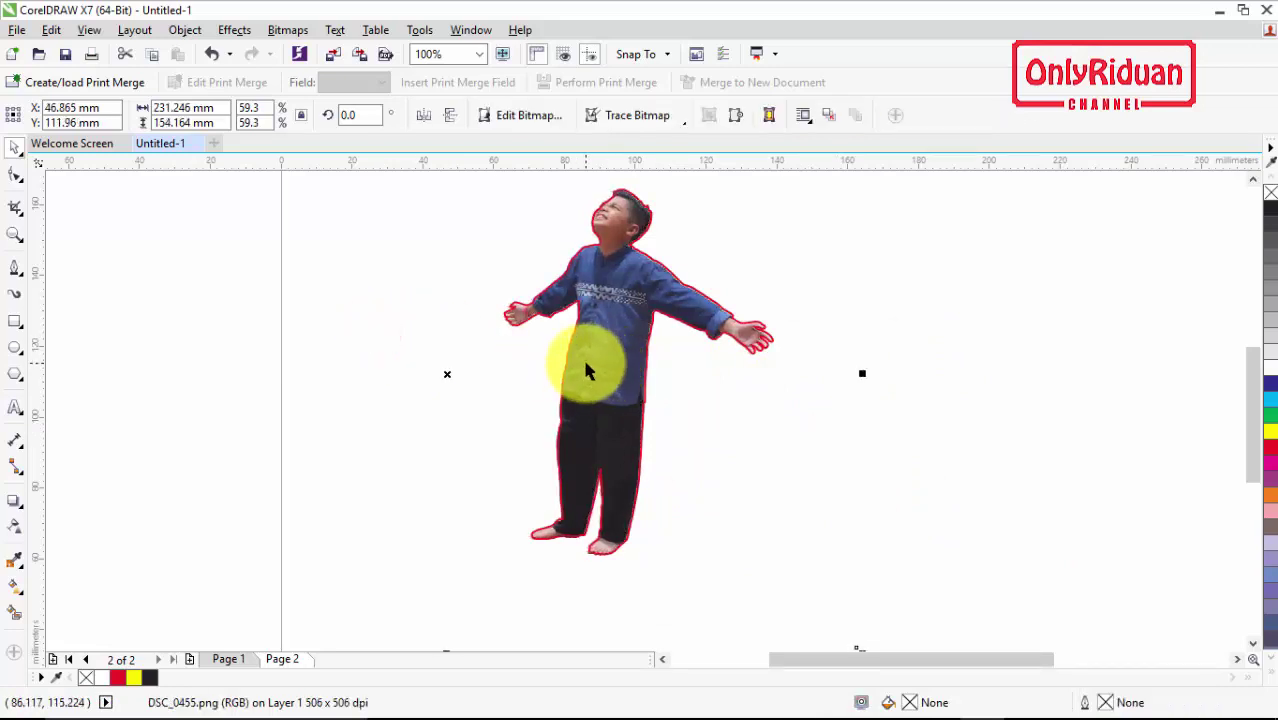
click(1253, 180)
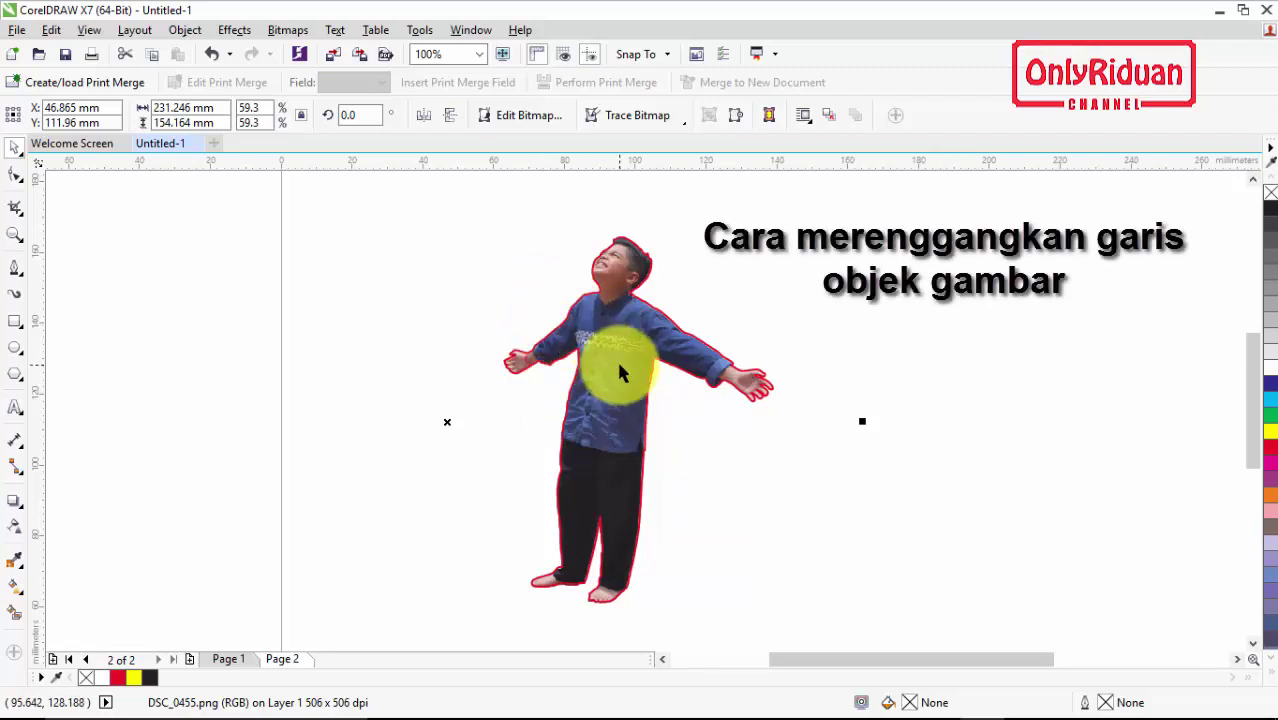
scroll(552, 345, up, 3)
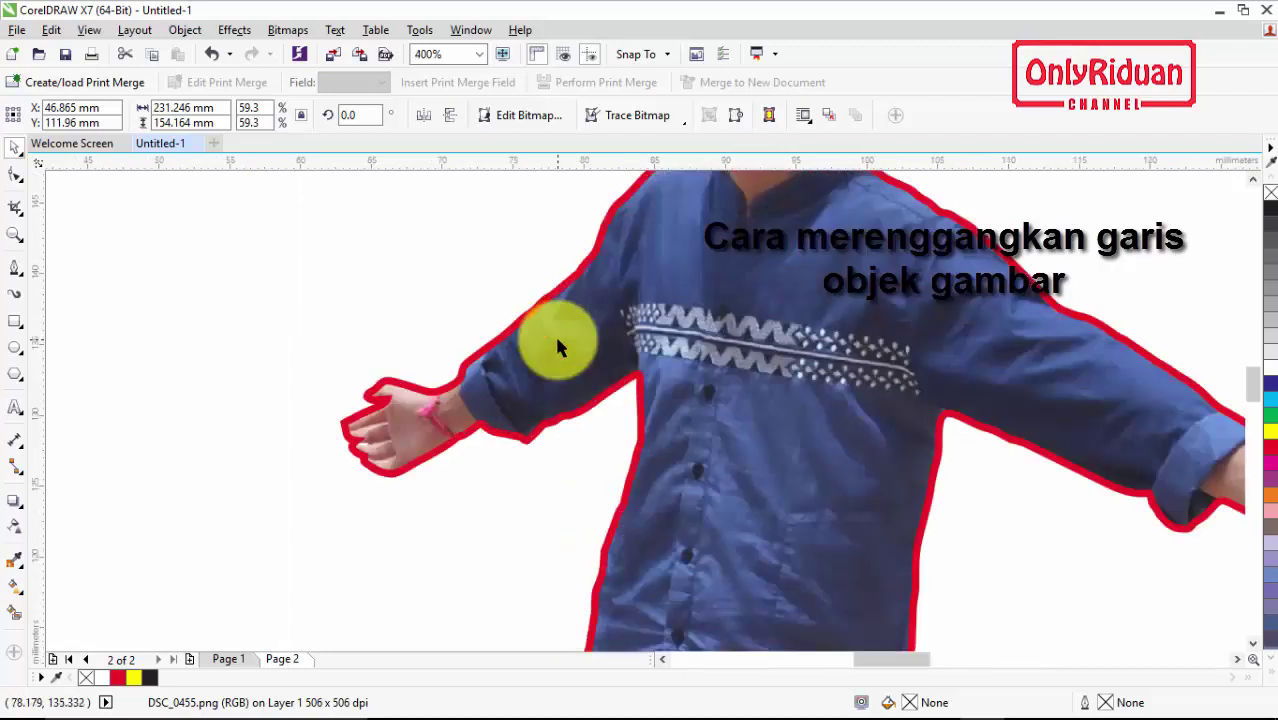
scroll(558, 348, down, 3)
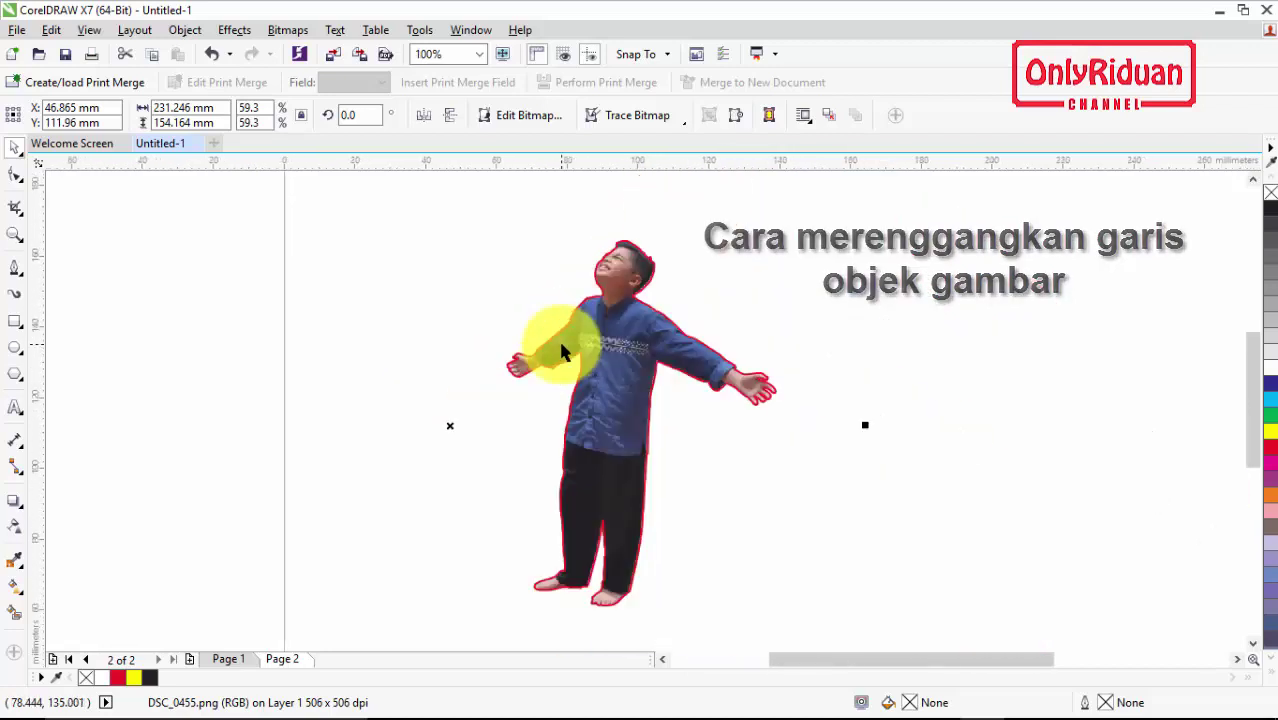
scroll(562, 350, up, 1)
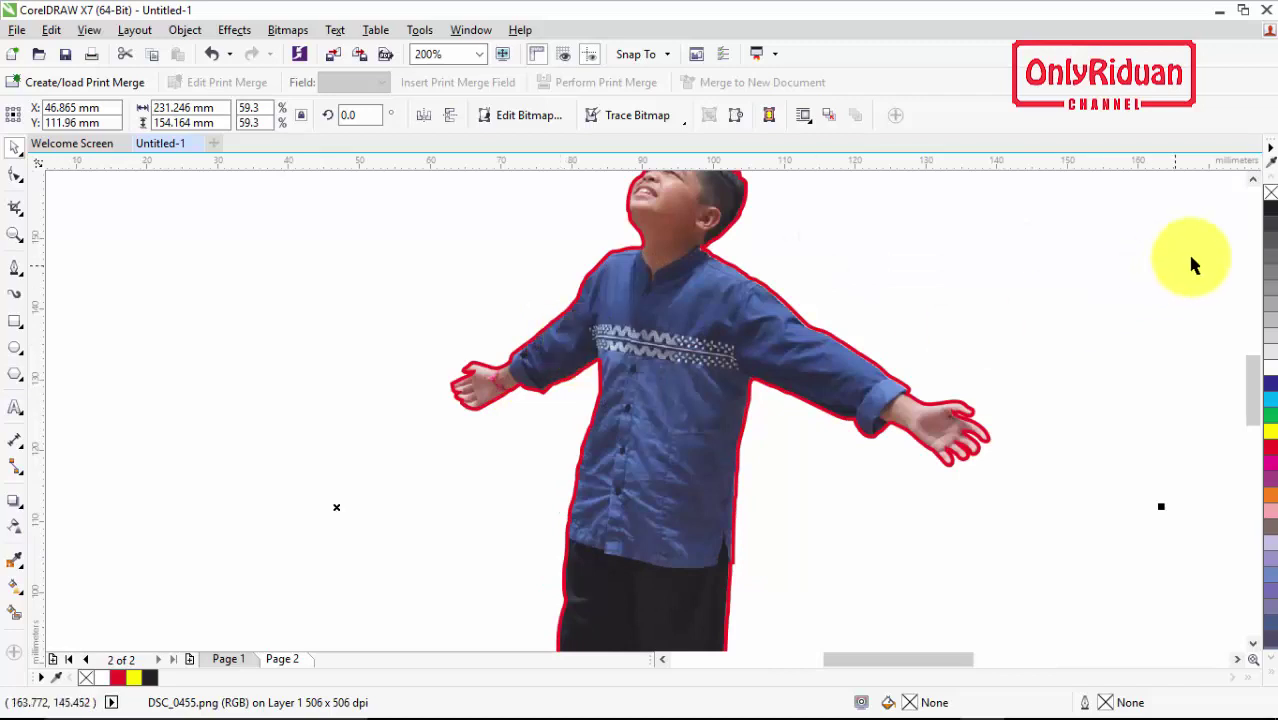
click(1252, 180)
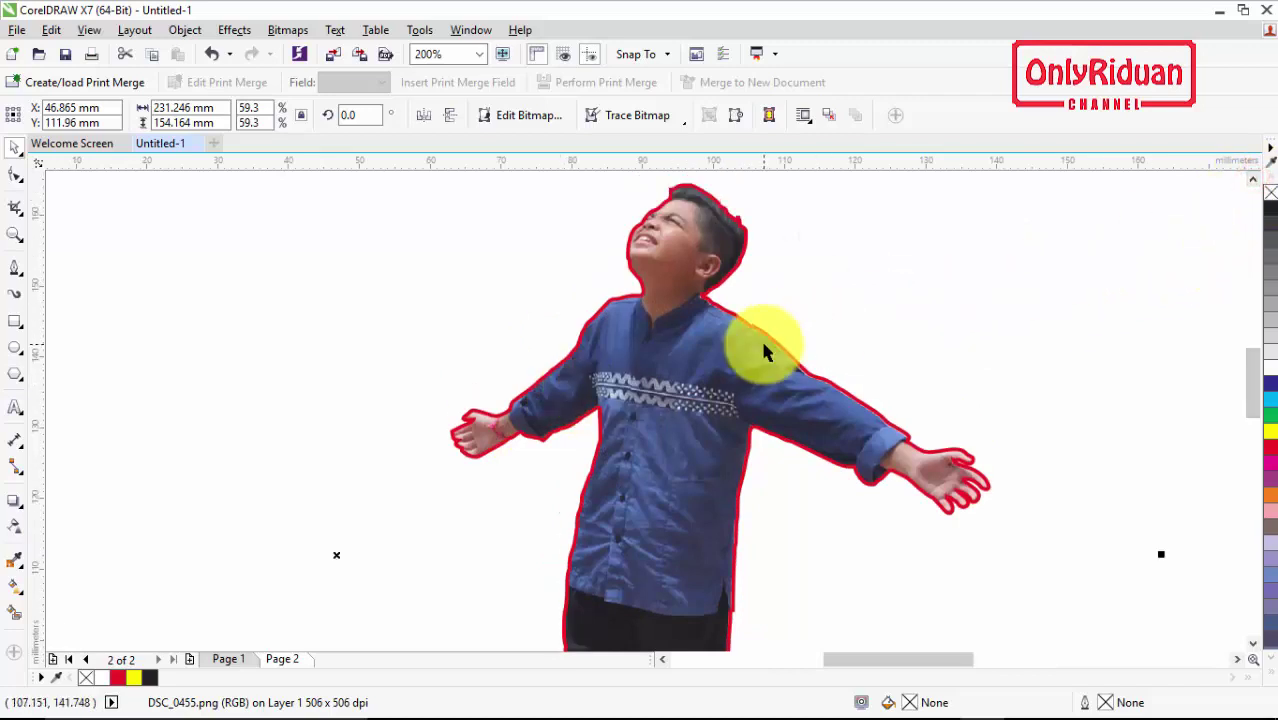
click(968, 306)
Add a black contour 1.049 mm outside the red outline.
click(790, 362)
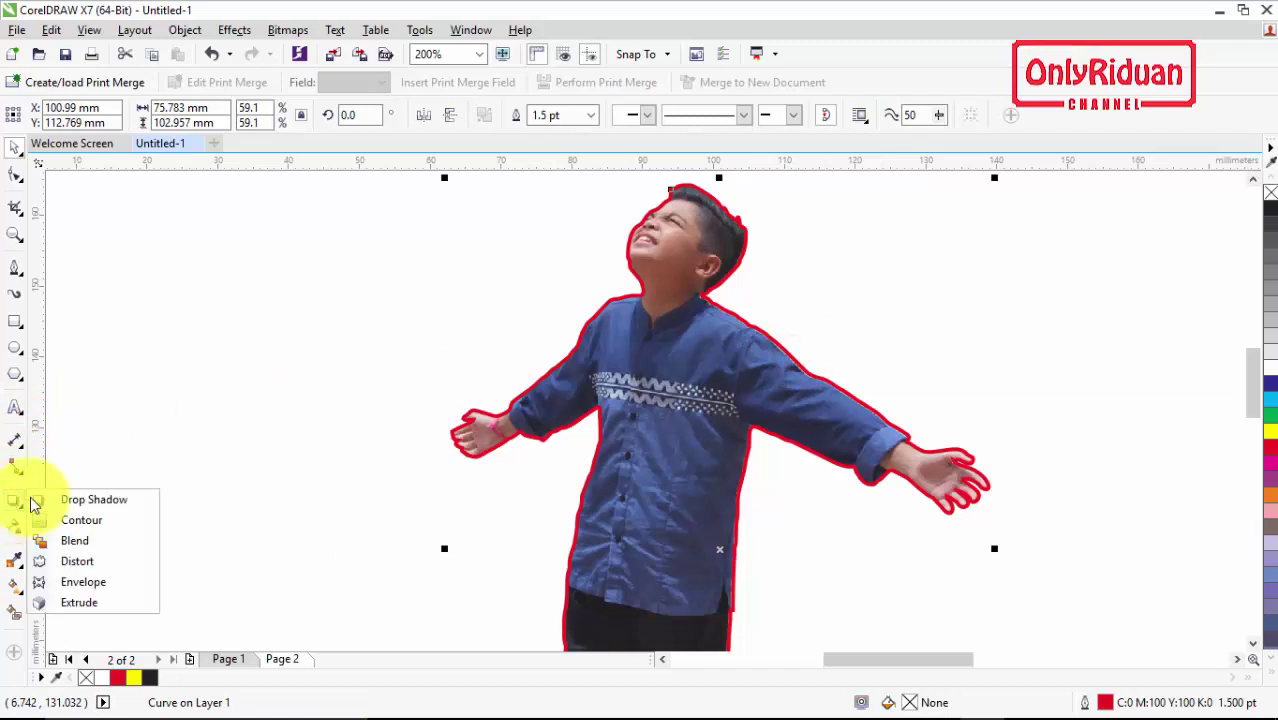
click(80, 517)
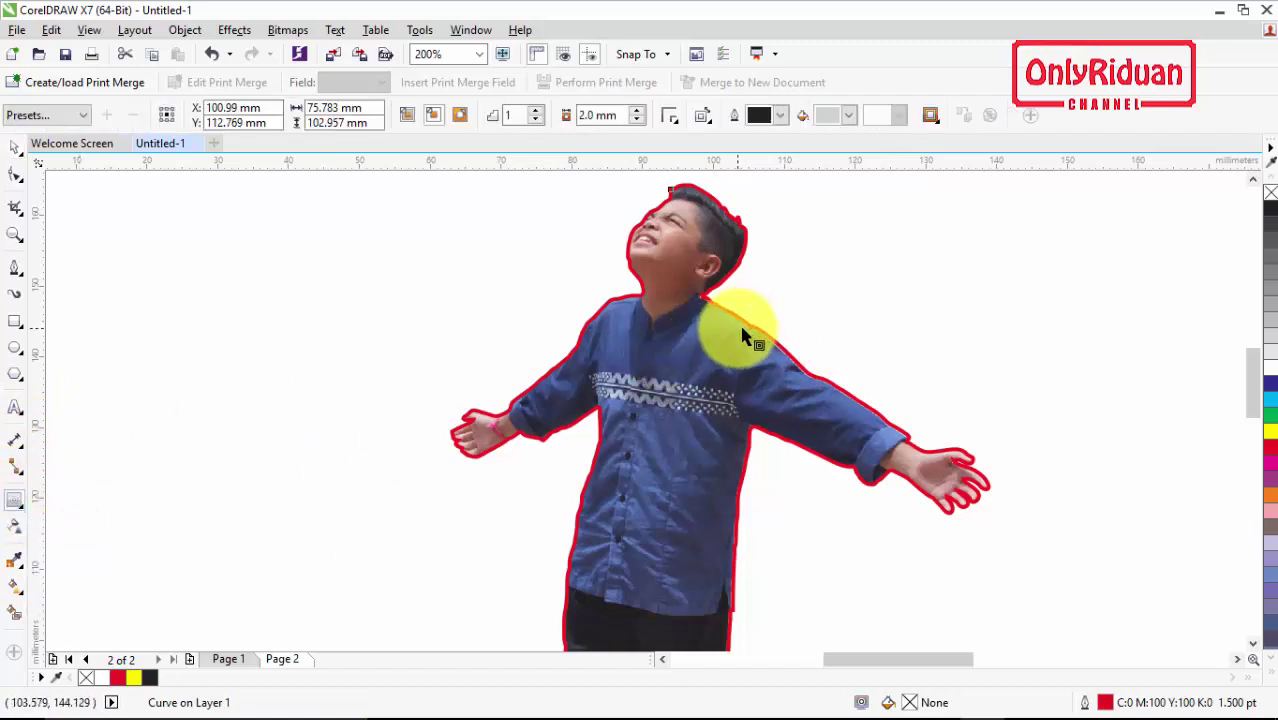
drag(742, 335, 768, 193)
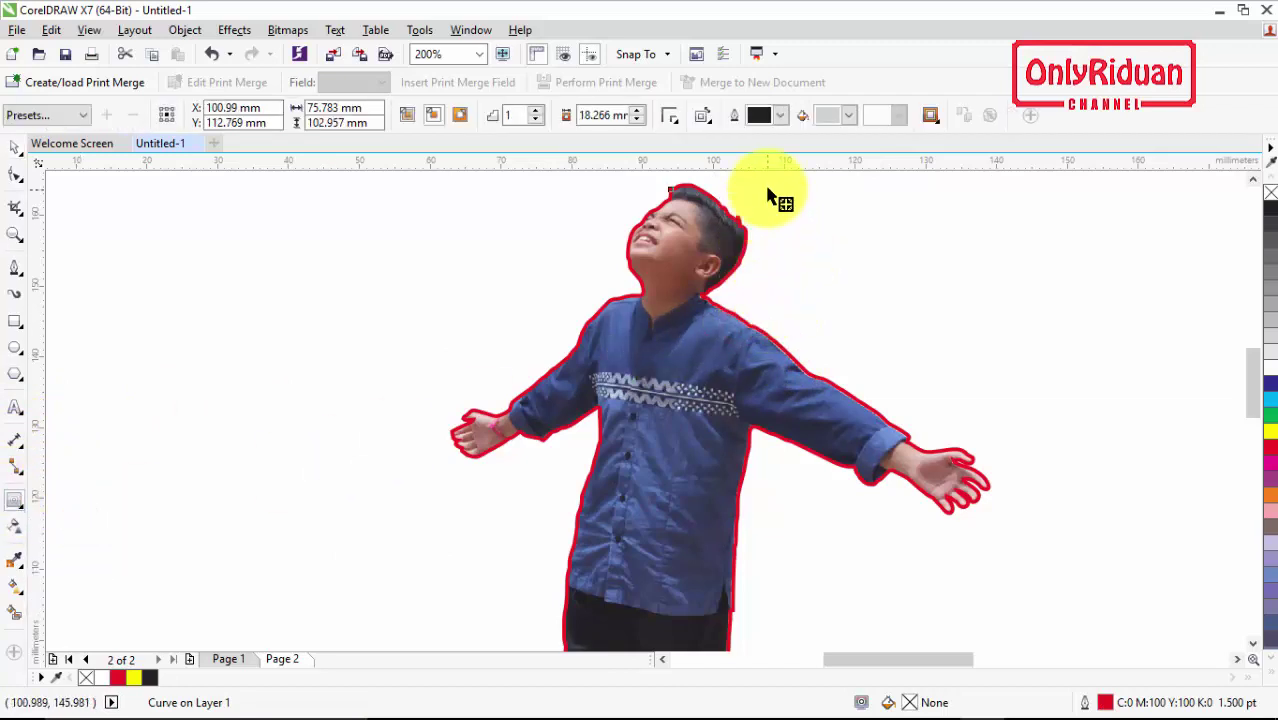
drag(760, 177, 763, 186)
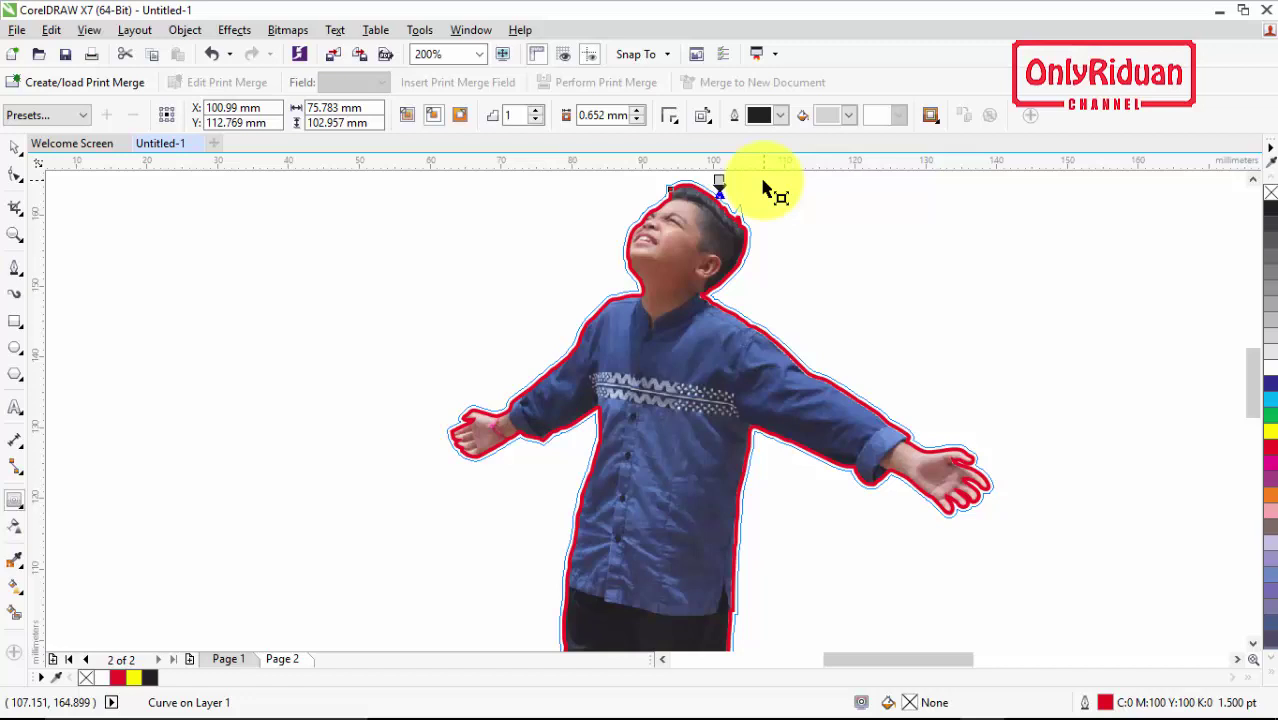
drag(768, 185, 770, 184)
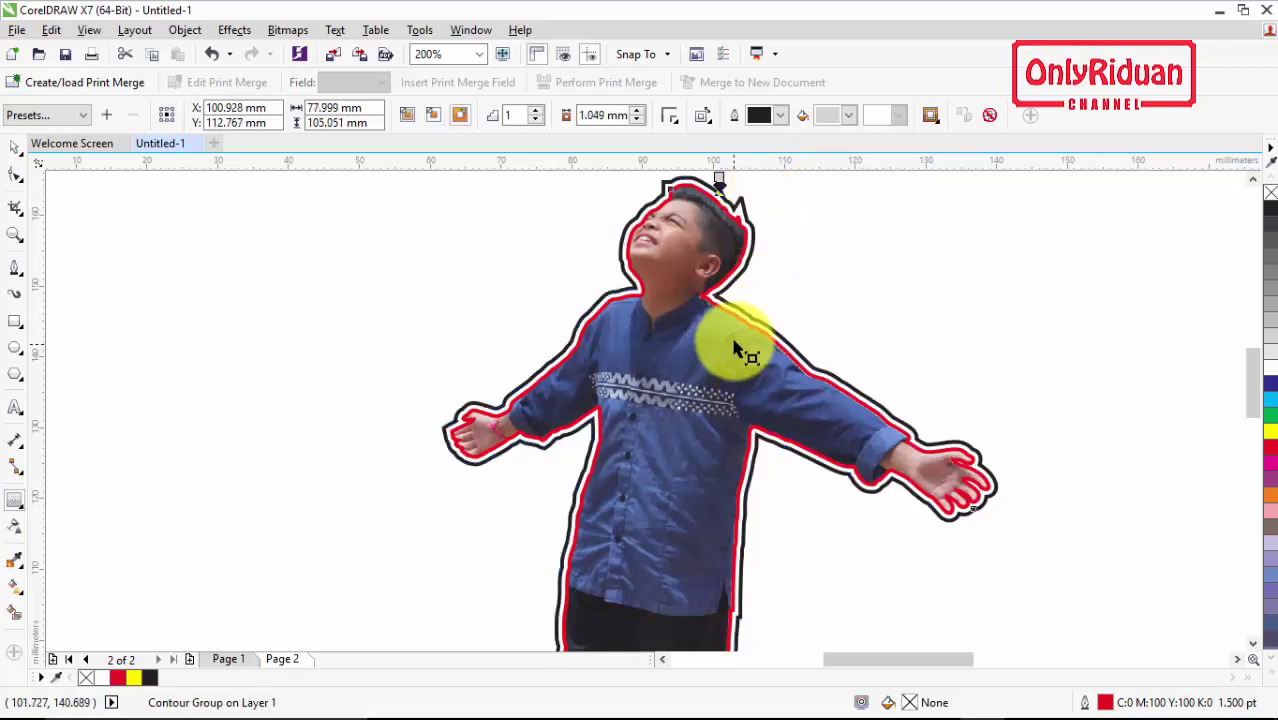
click(1252, 180)
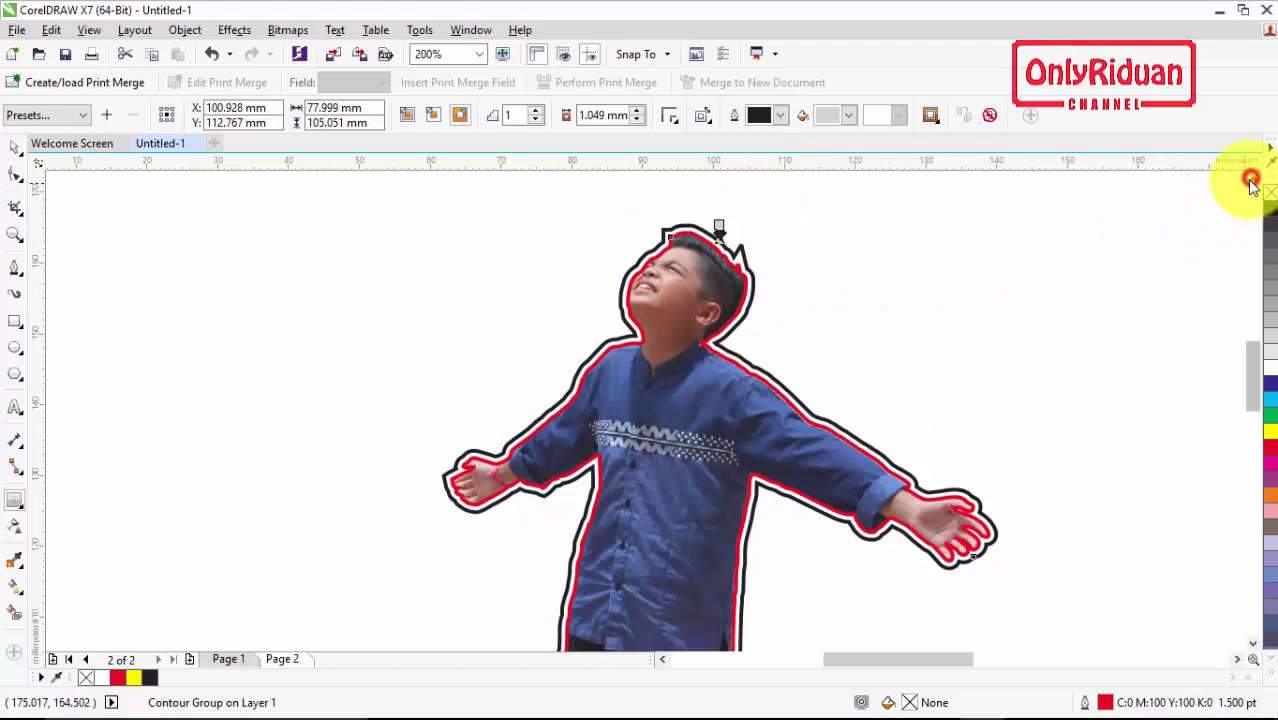
Break the contour apart with Ctrl+K and remove the red line, keeping the black outline.
key(ctrl+k)
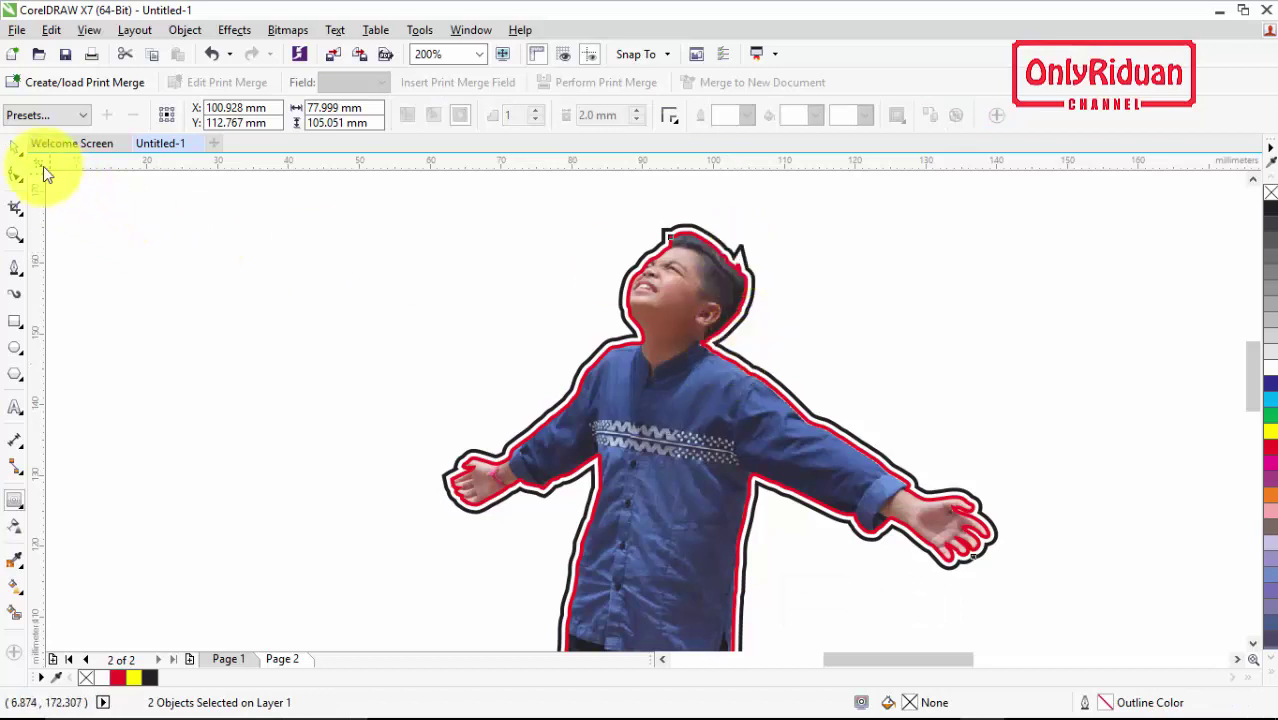
click(806, 238)
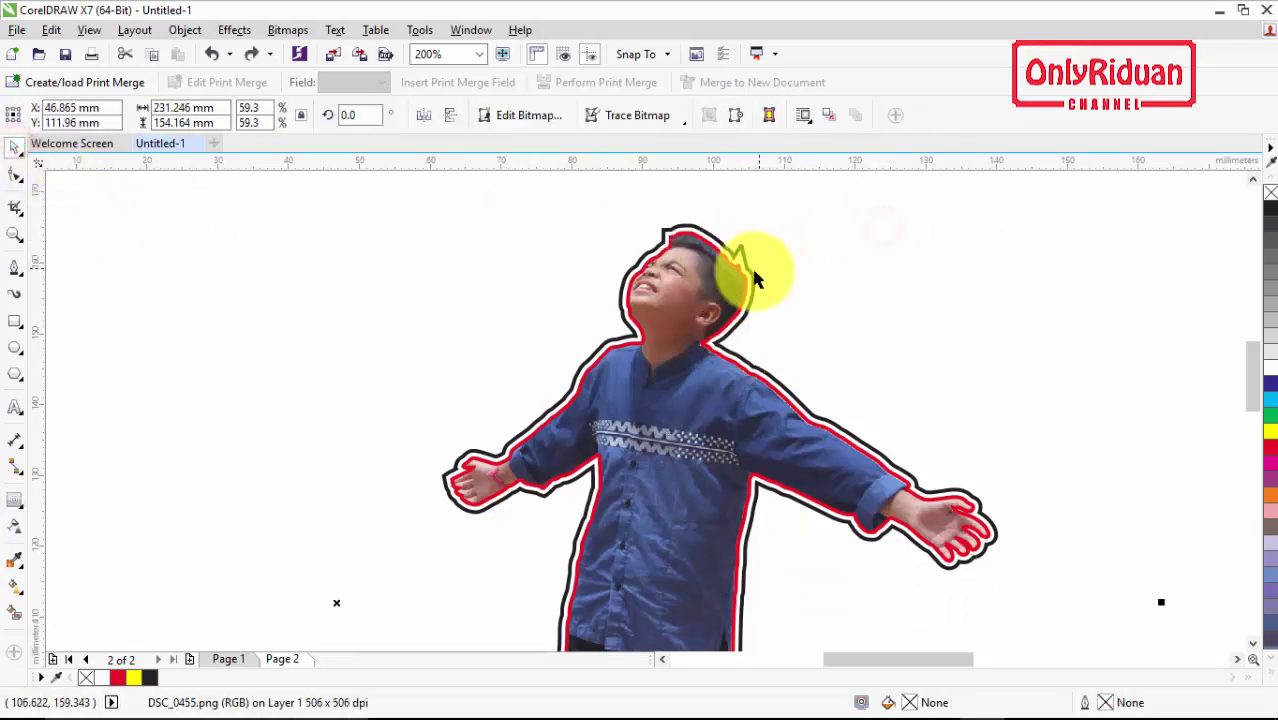
click(738, 276)
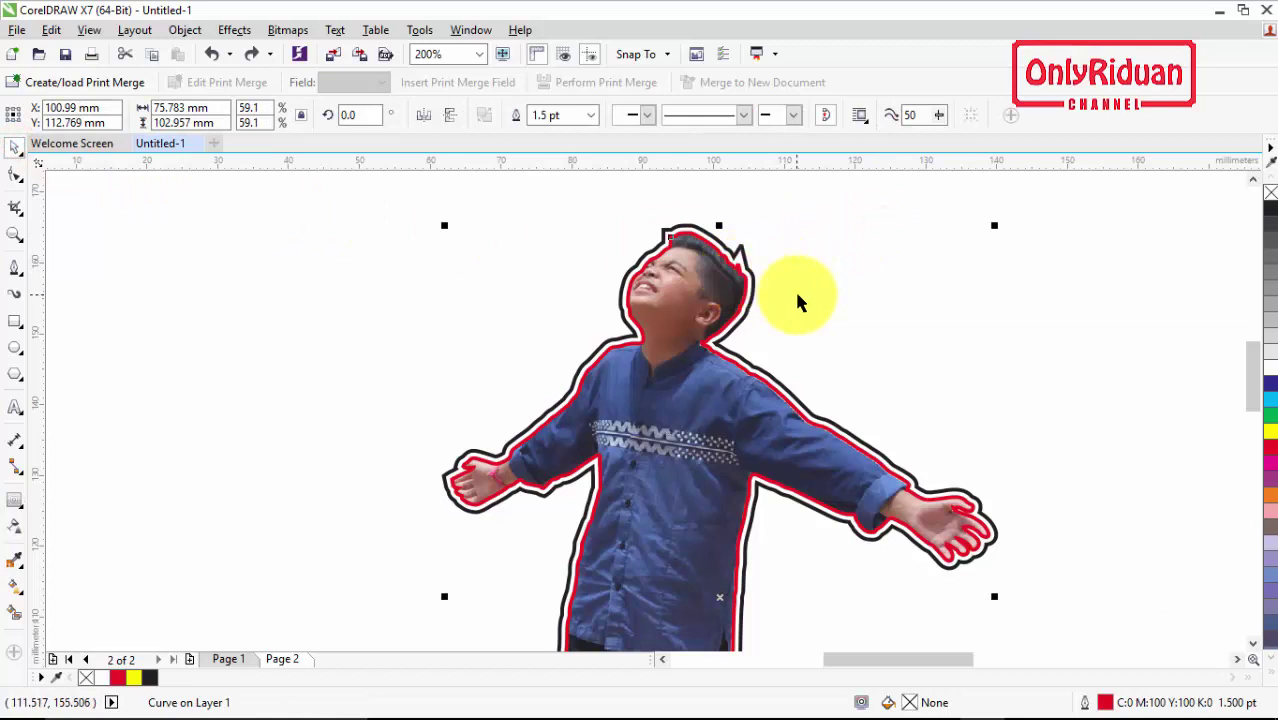
click(794, 286)
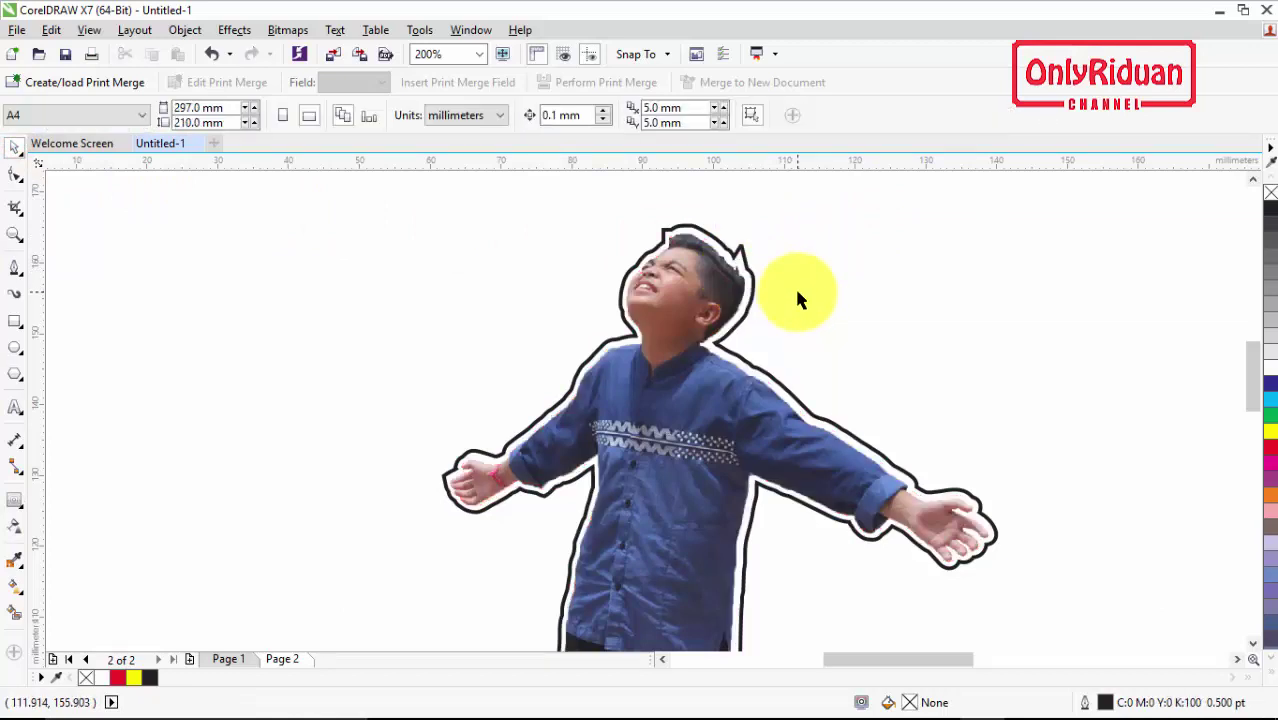
scroll(755, 290, down, 2)
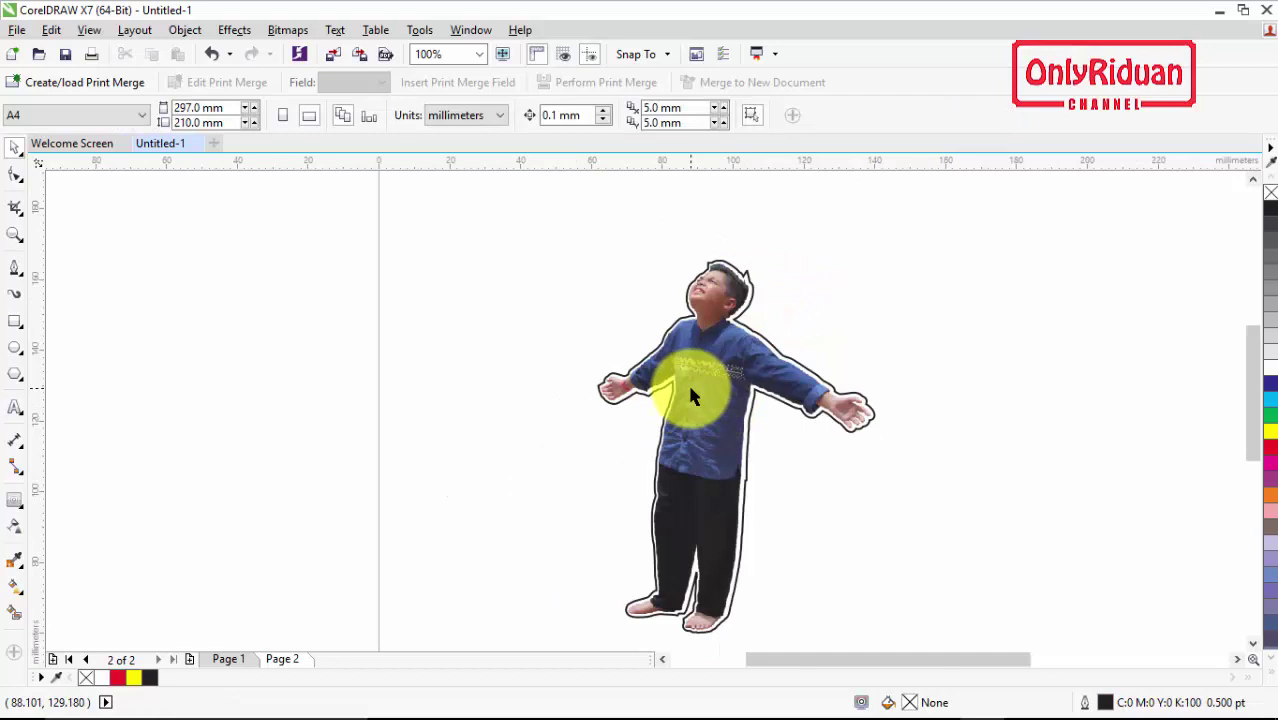
scroll(689, 388, up, 2)
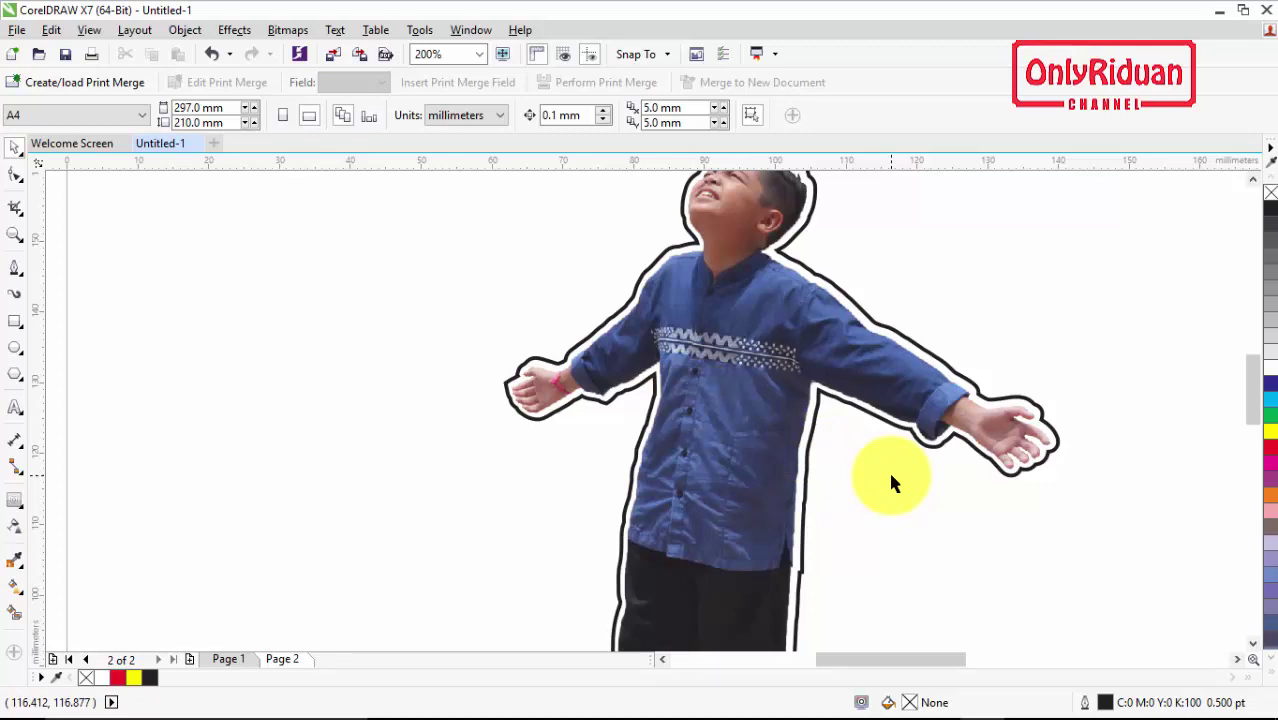
scroll(891, 477, down, 2)
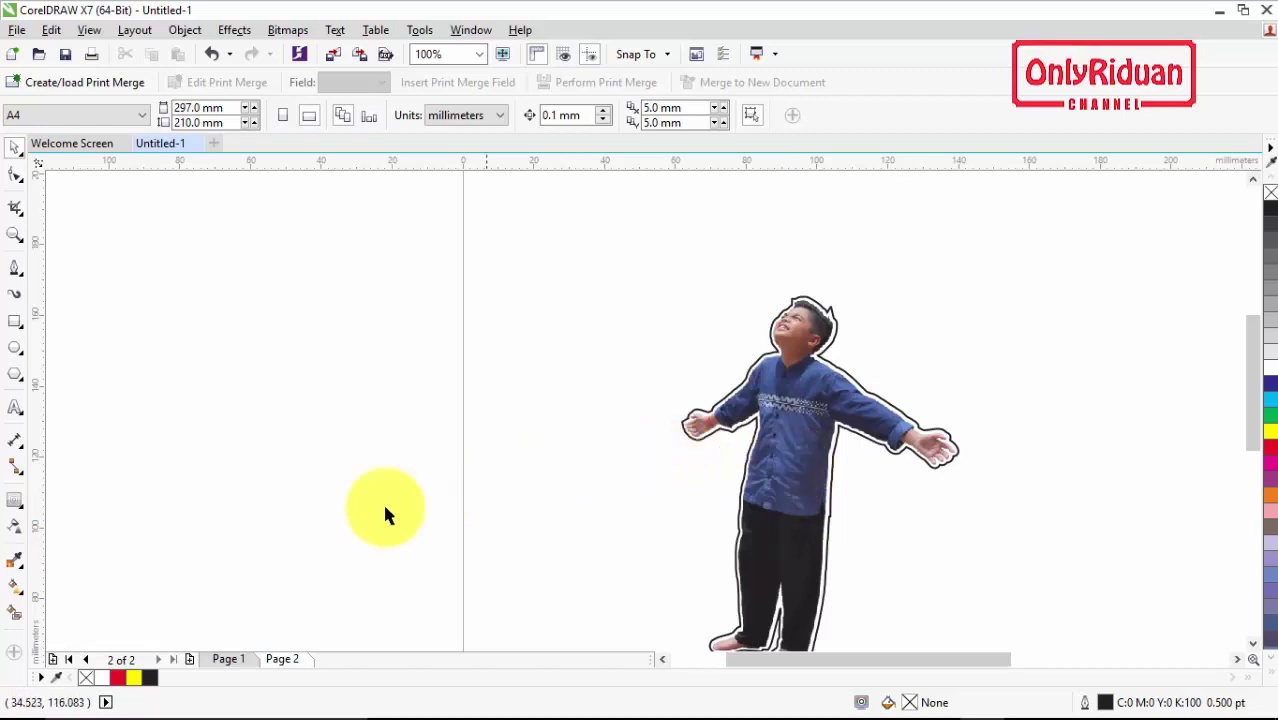
Go to Page 1 and zoom in on the photo of the two boys.
click(230, 660)
scroll(719, 485, down, 2)
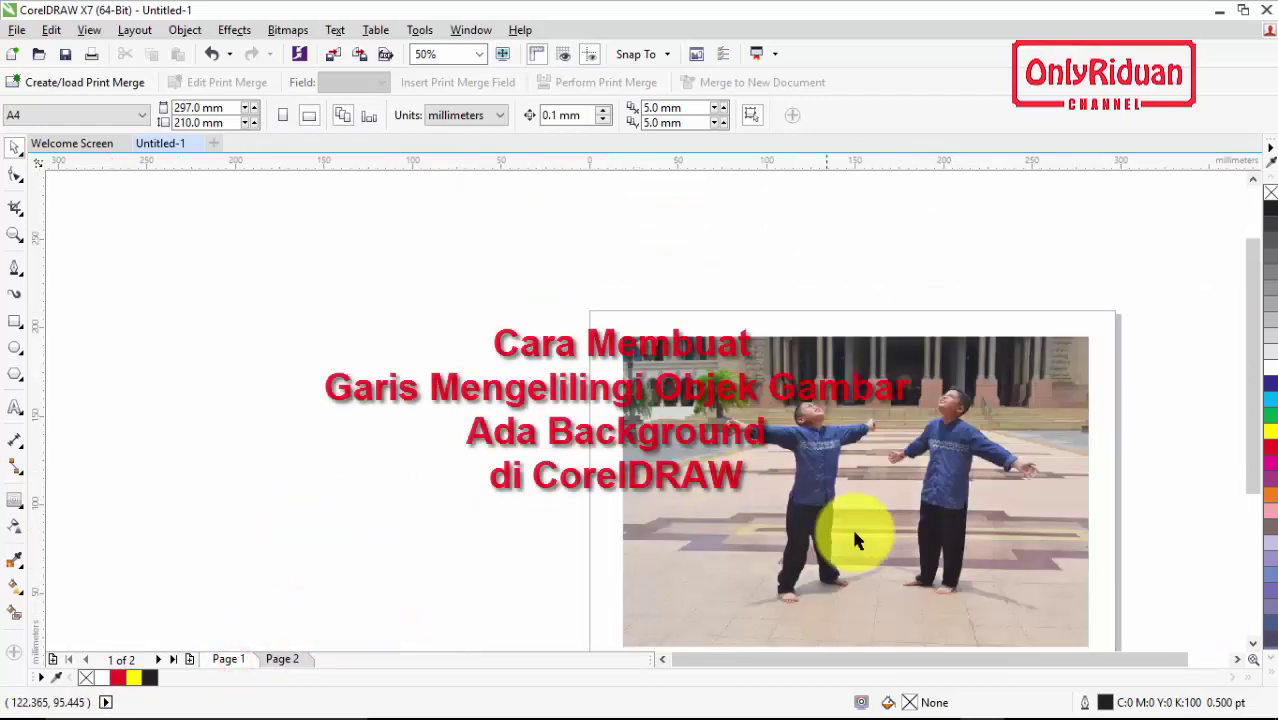
click(1237, 659)
drag(1252, 478, 1258, 517)
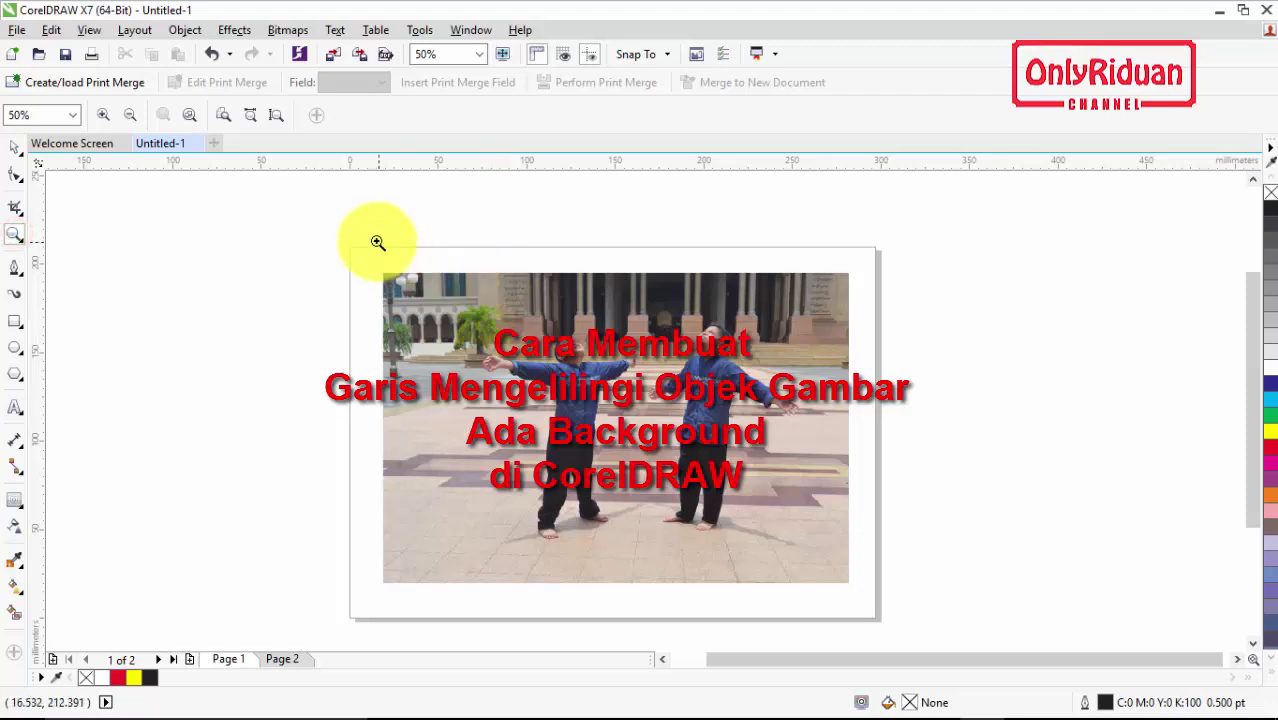
drag(377, 242, 890, 597)
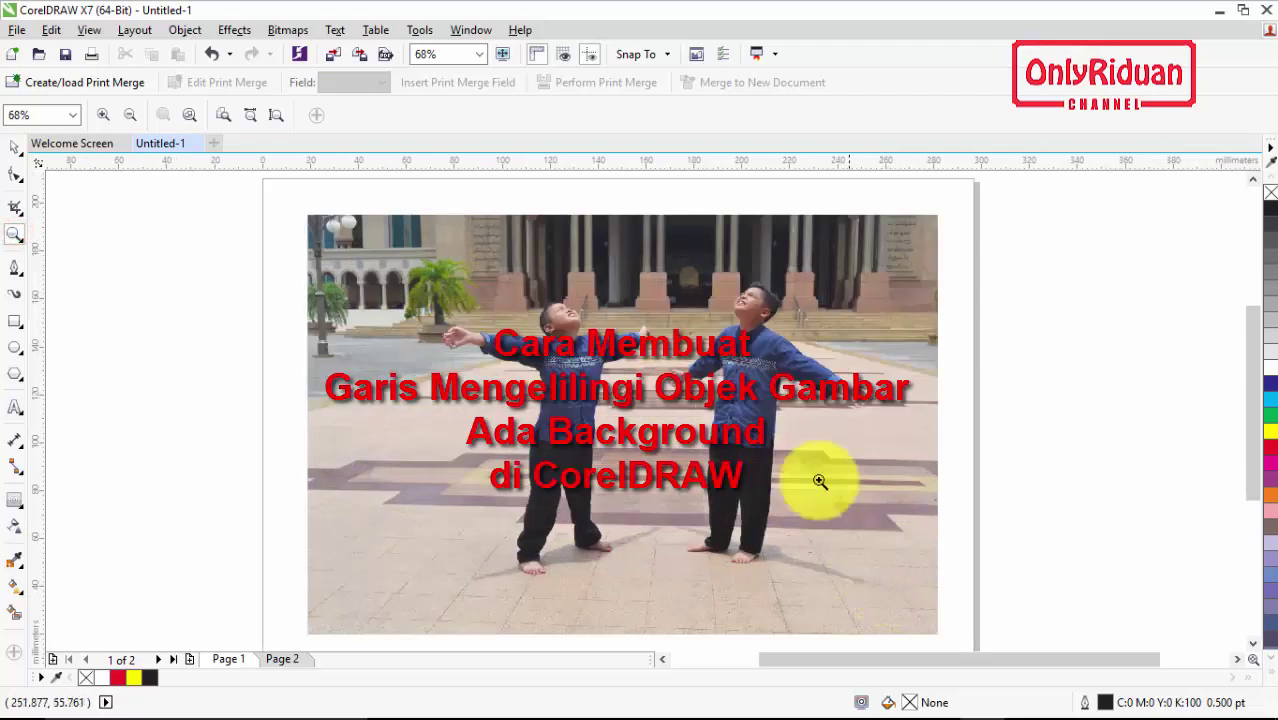
Select the traced curve over the right-hand boy.
click(12, 147)
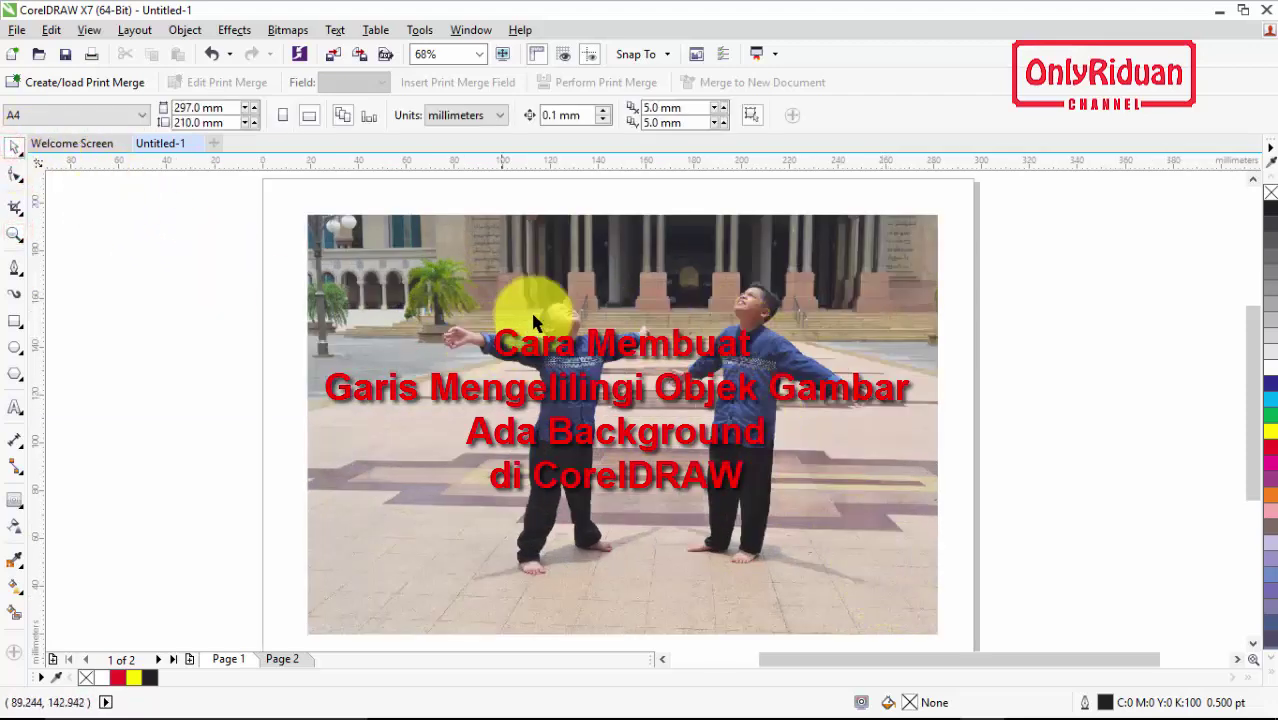
click(585, 277)
click(1024, 368)
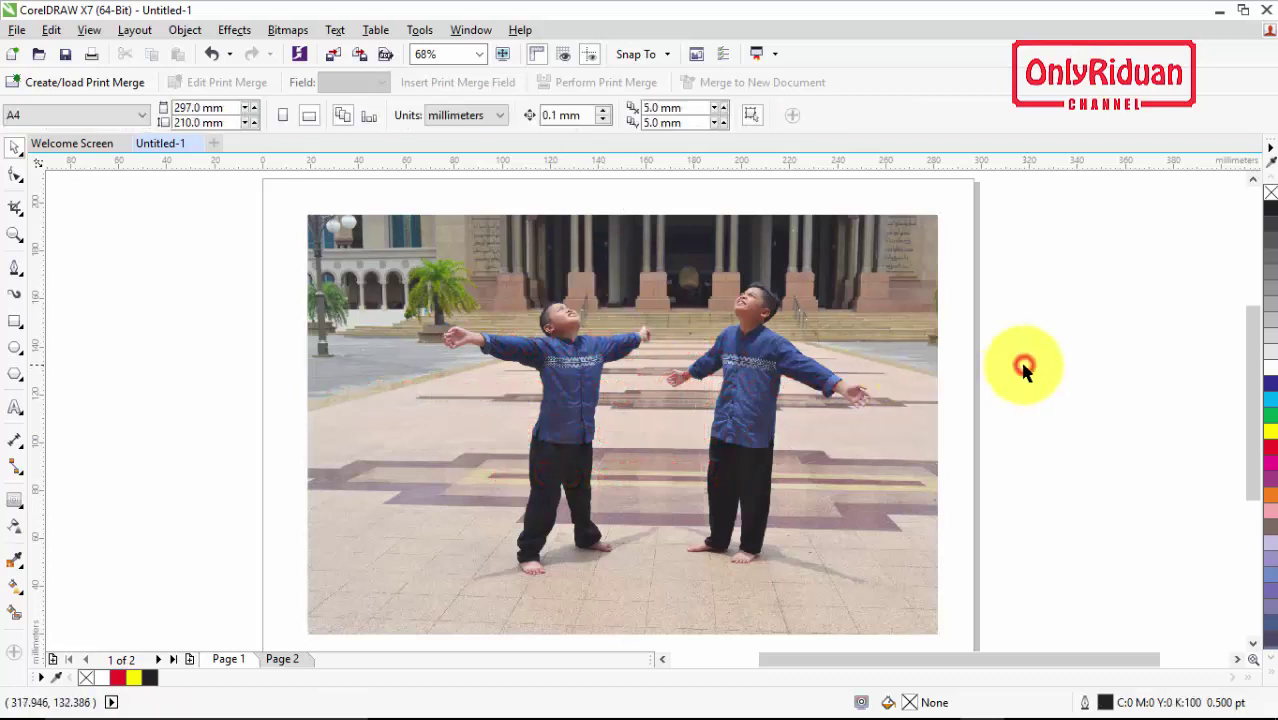
click(760, 383)
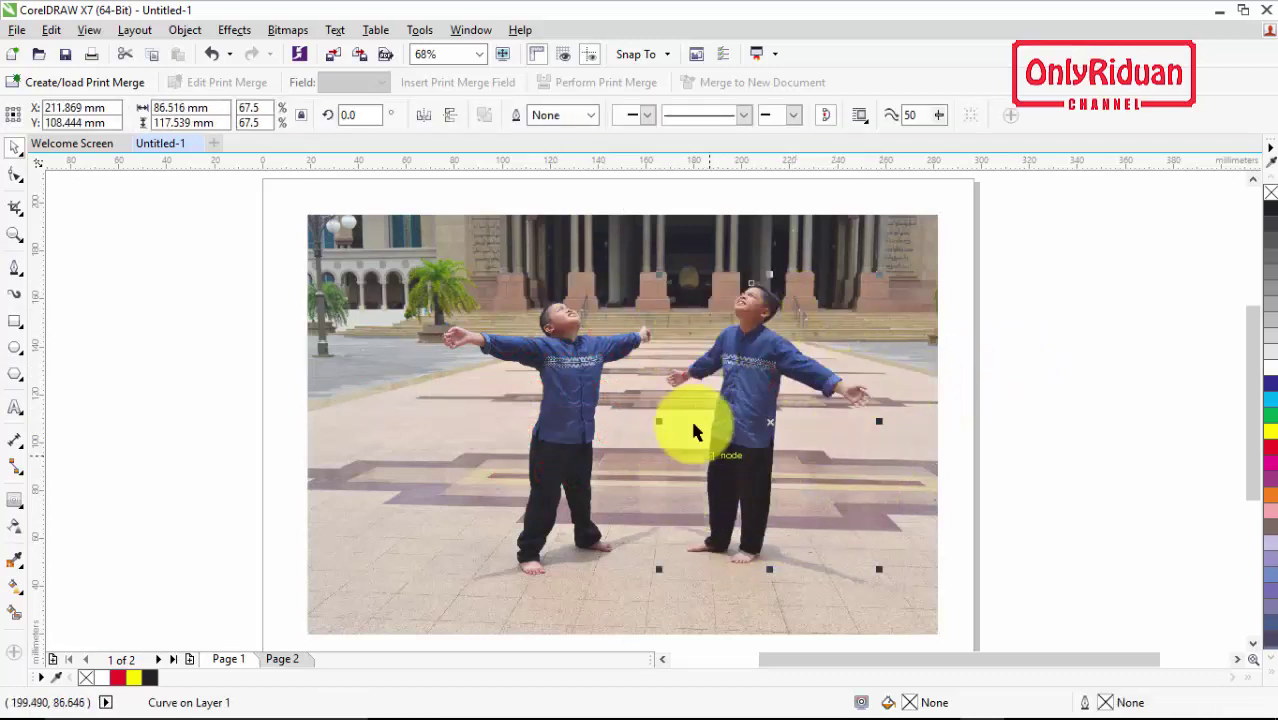
Give the right boy's traced curve a black hairline outline from the palette.
click(1016, 399)
click(770, 391)
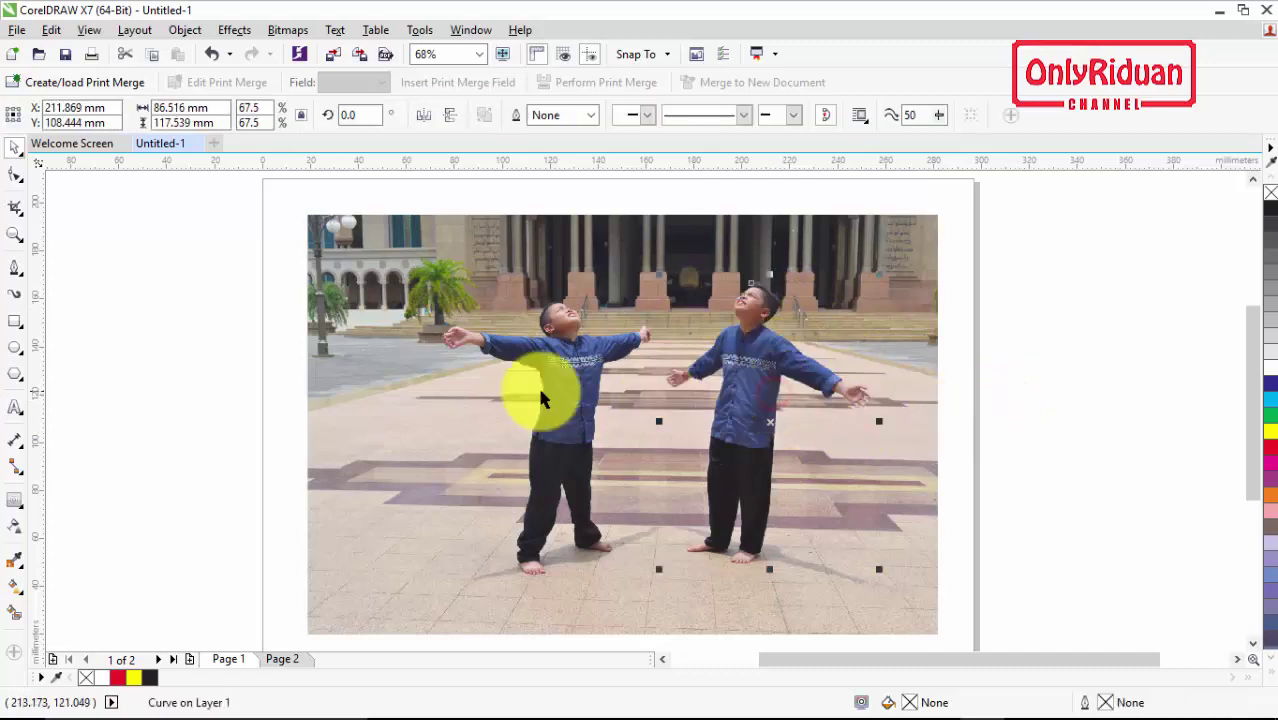
click(15, 268)
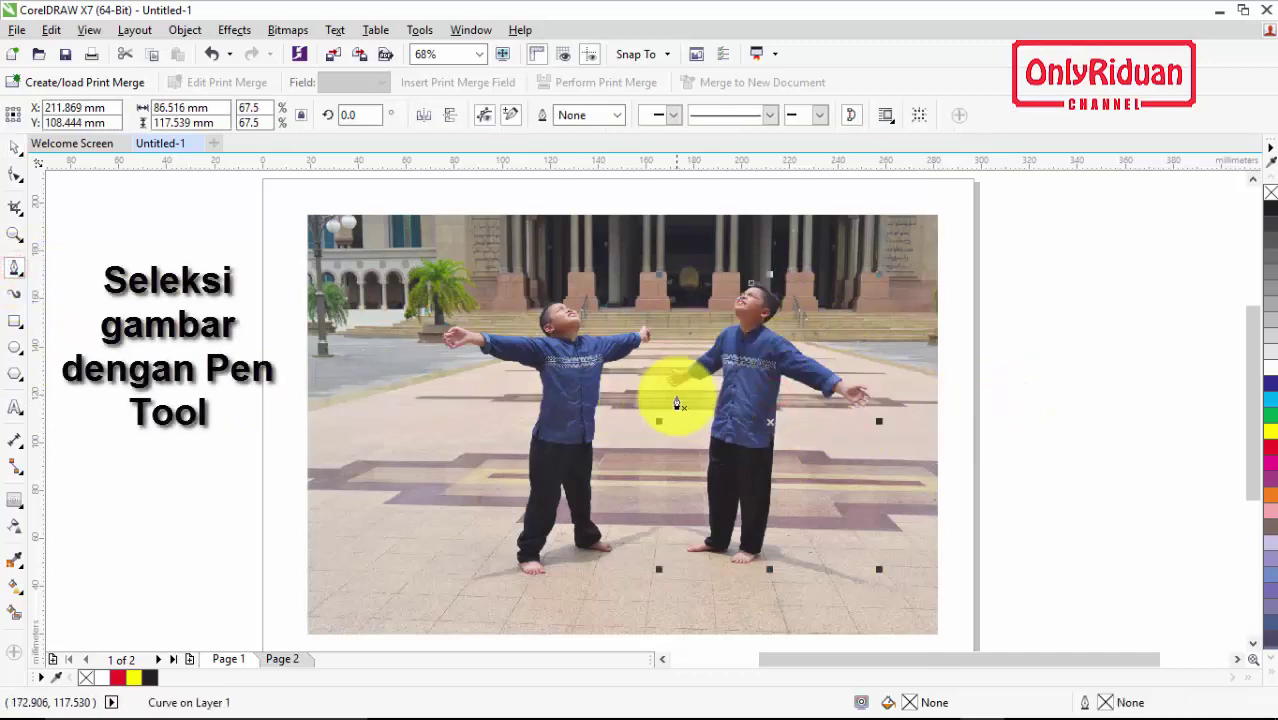
click(751, 283)
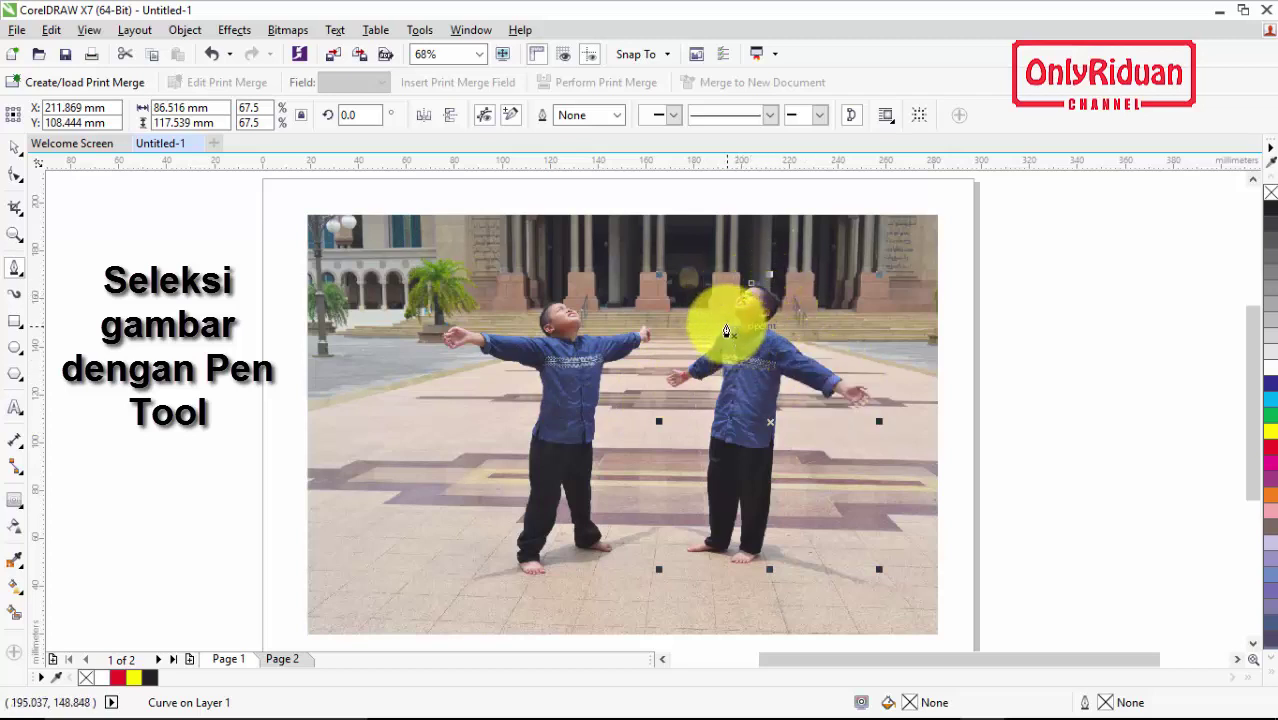
key(space)
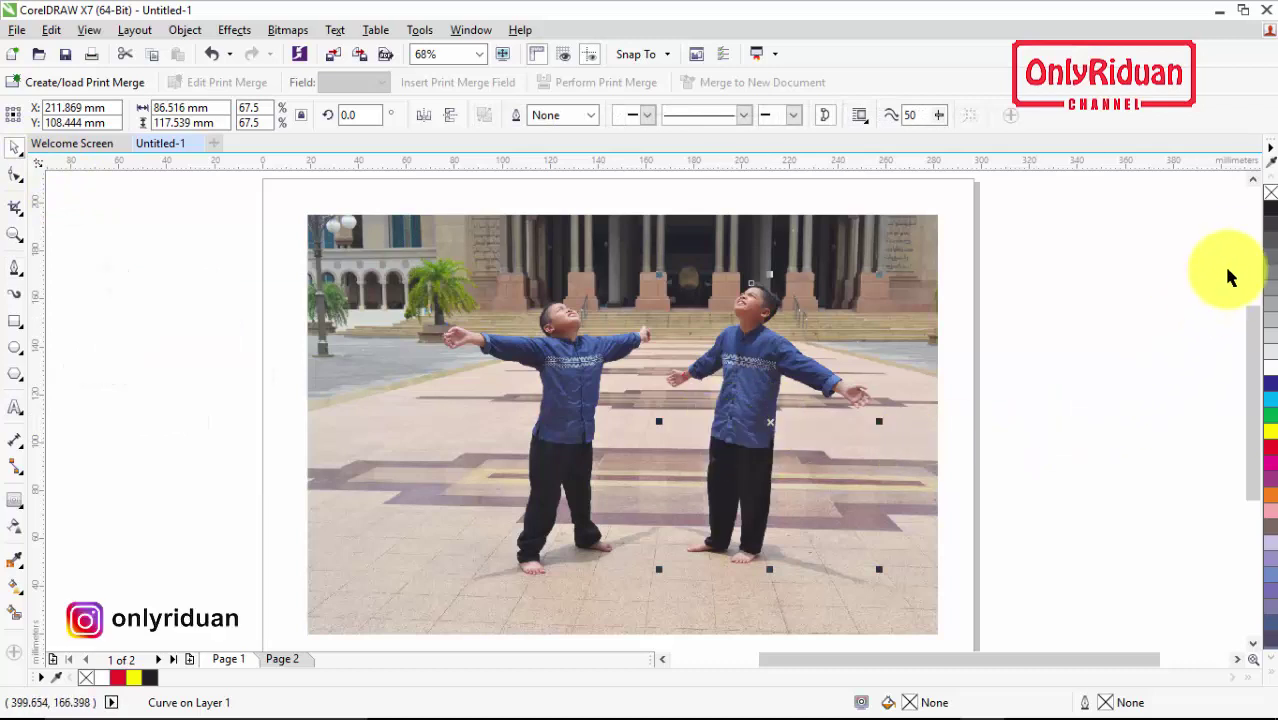
right_click(1271, 207)
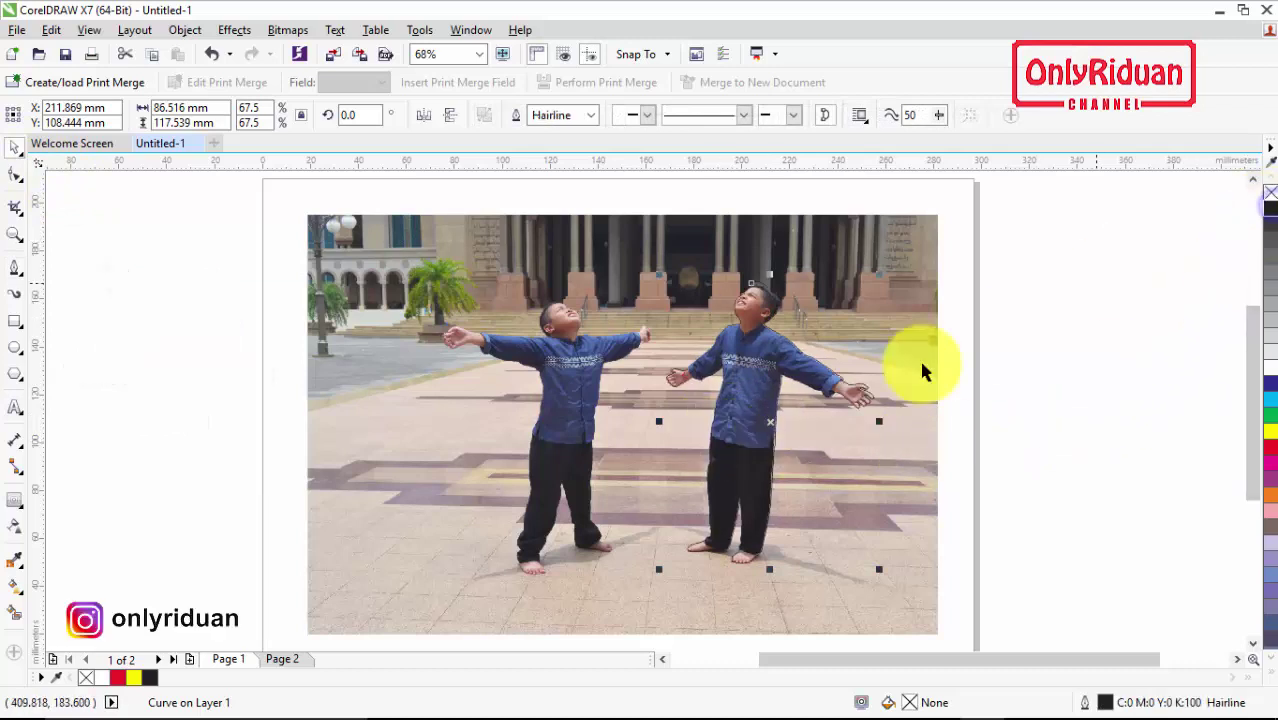
scroll(722, 337, up, 2)
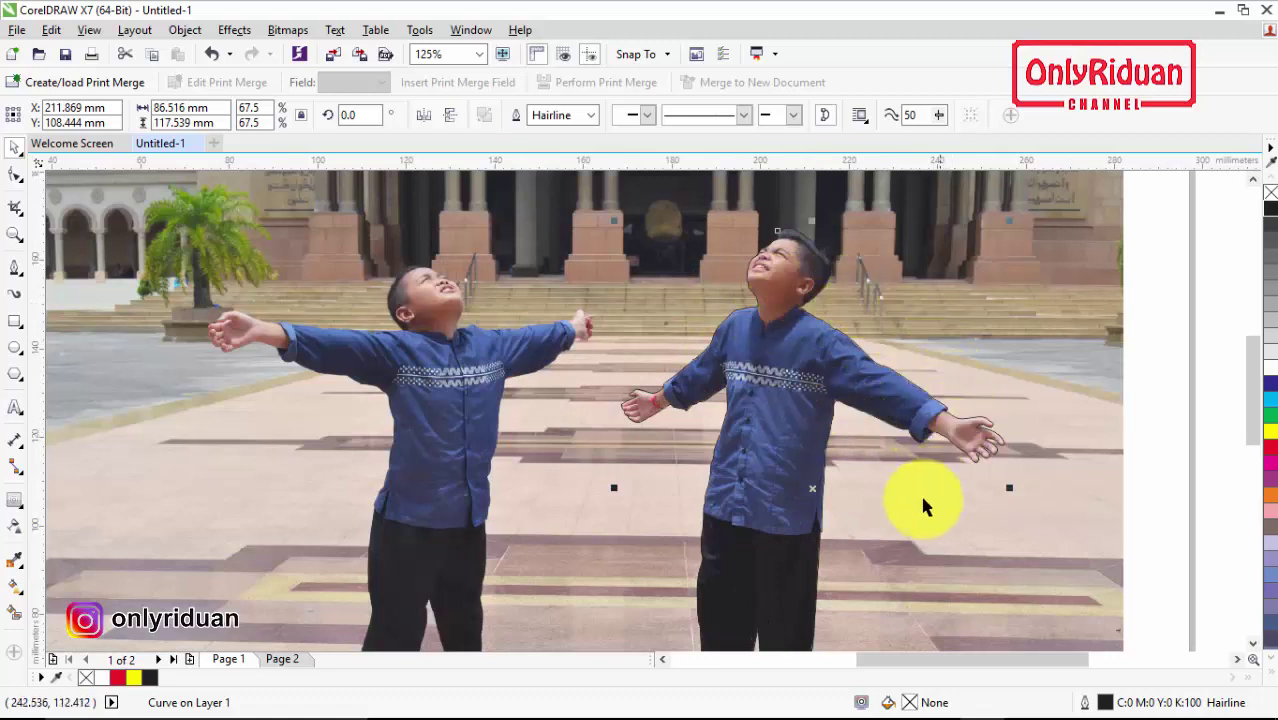
scroll(757, 416, down, 2)
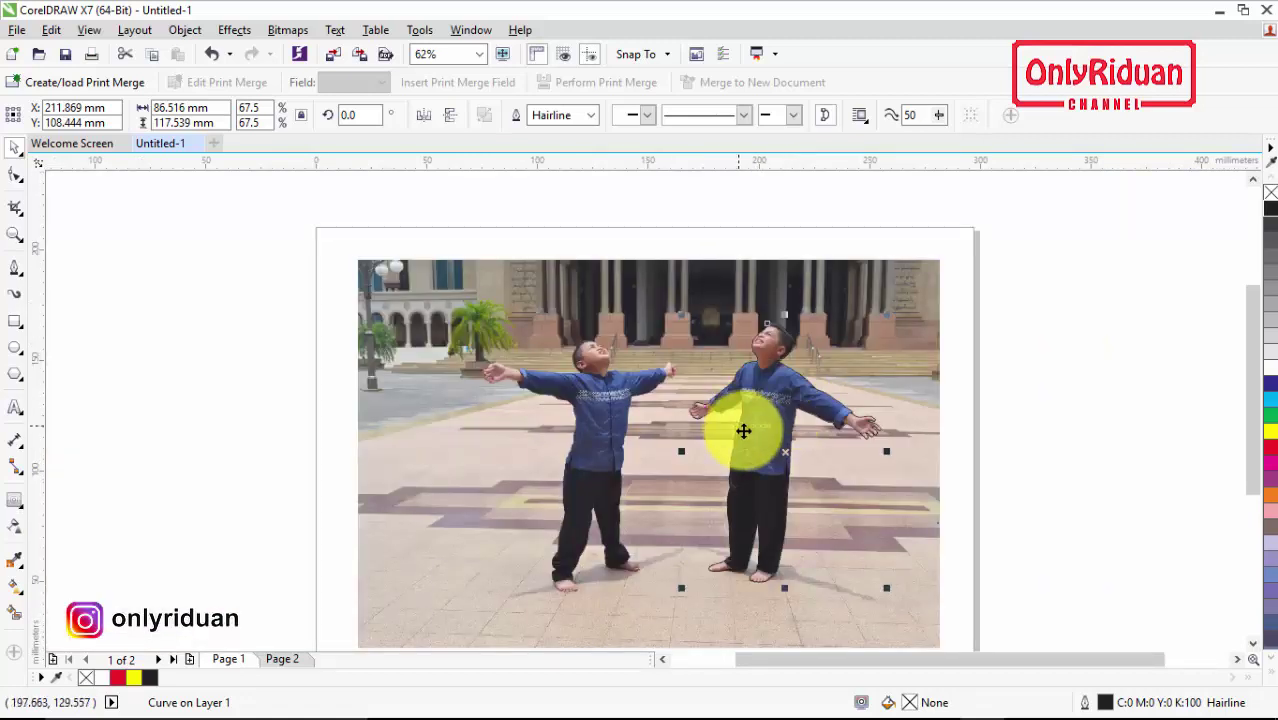
Make the right boy's outline a 2.0 pt red line, then deselect everything.
click(592, 116)
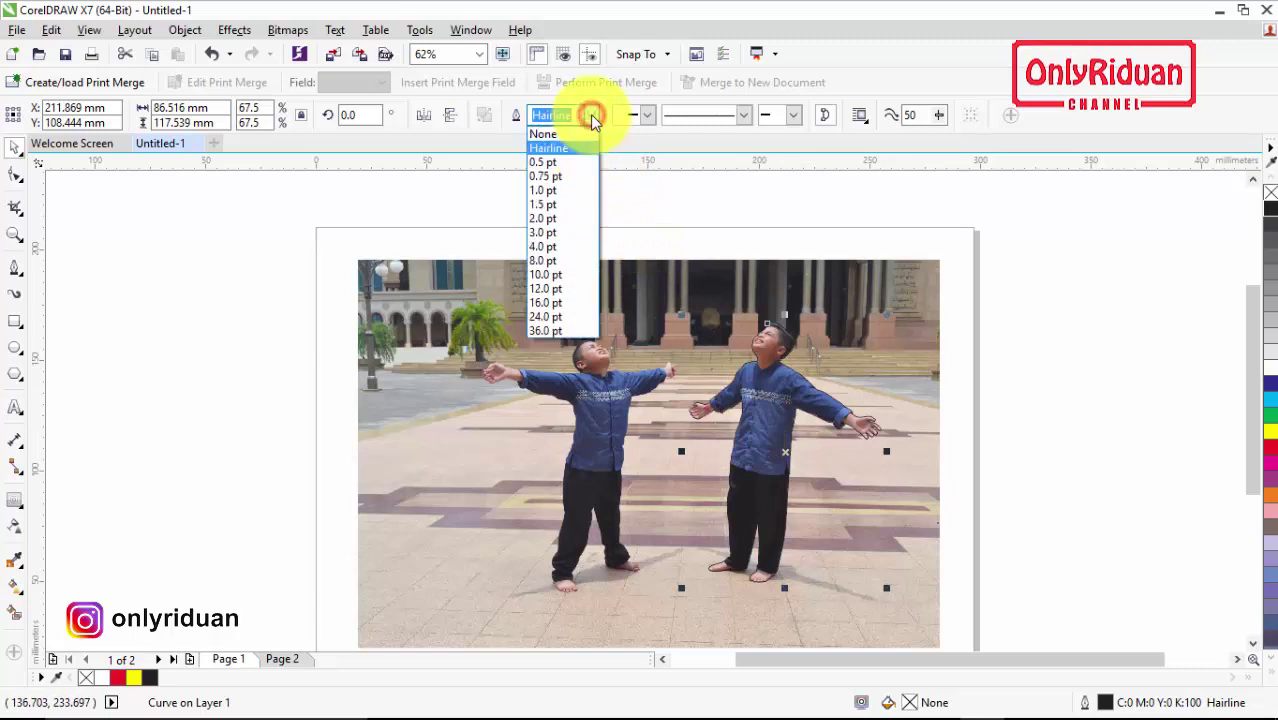
click(549, 206)
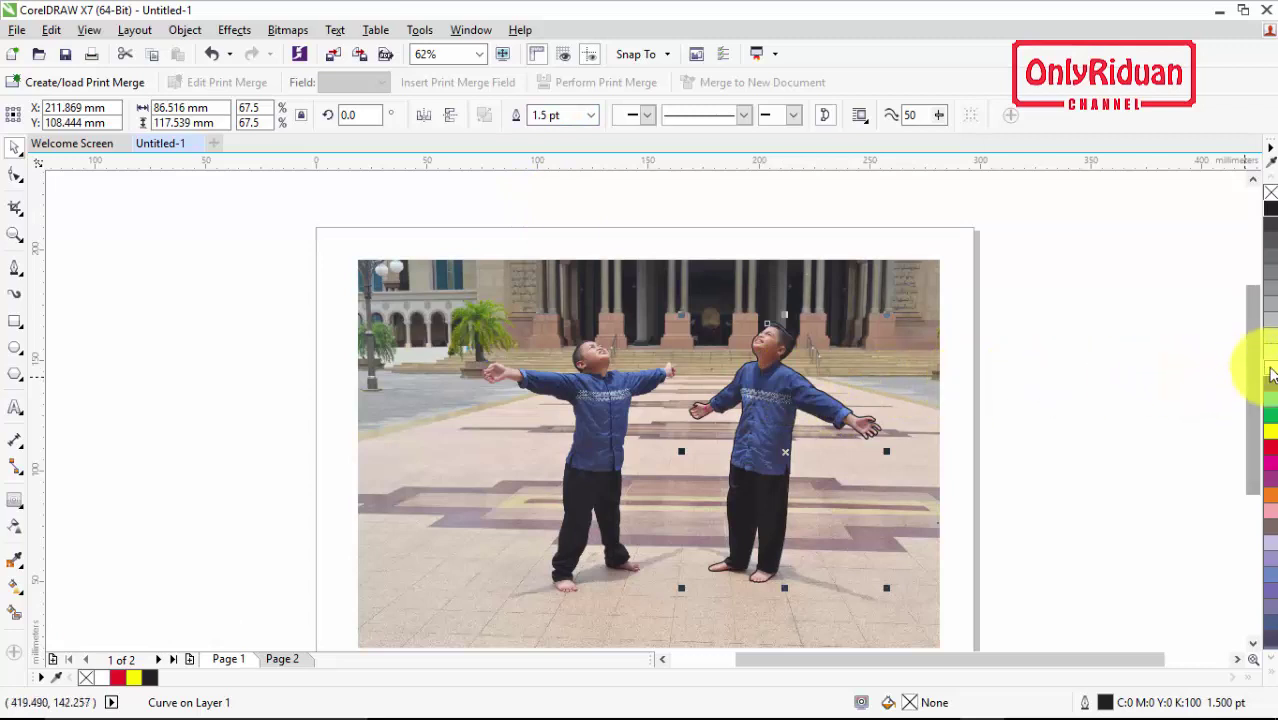
right_click(1272, 373)
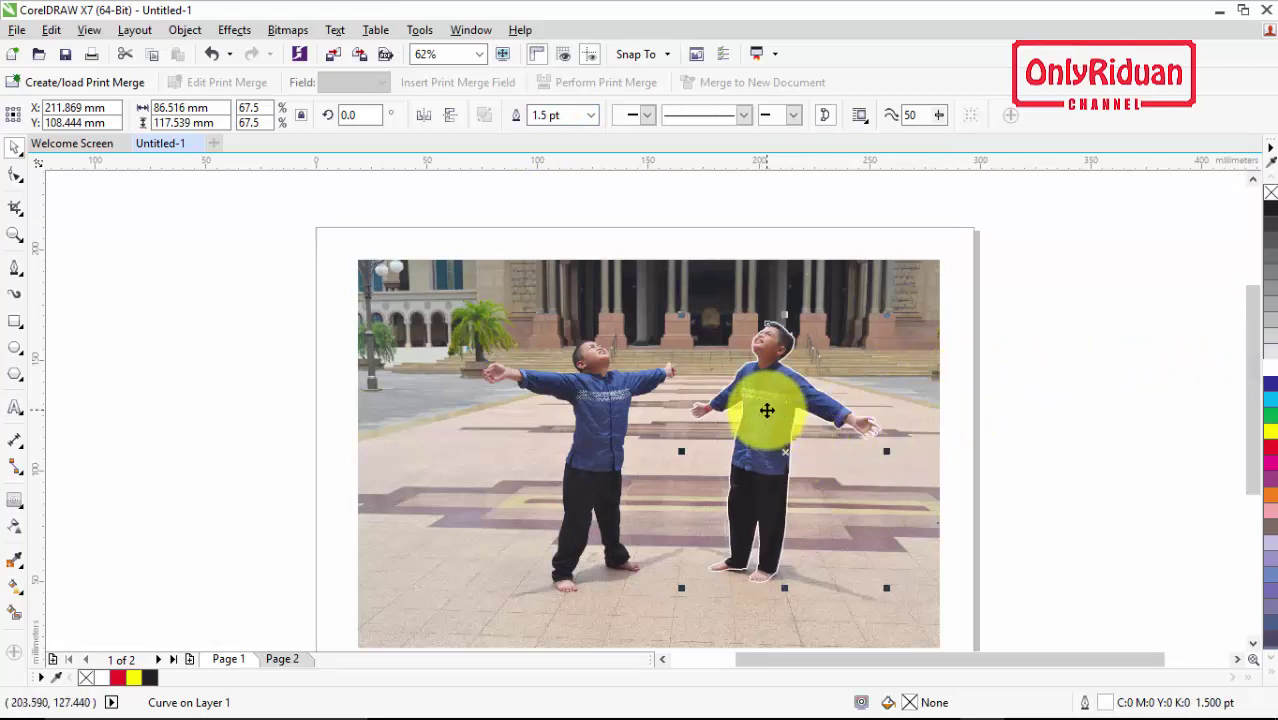
click(591, 115)
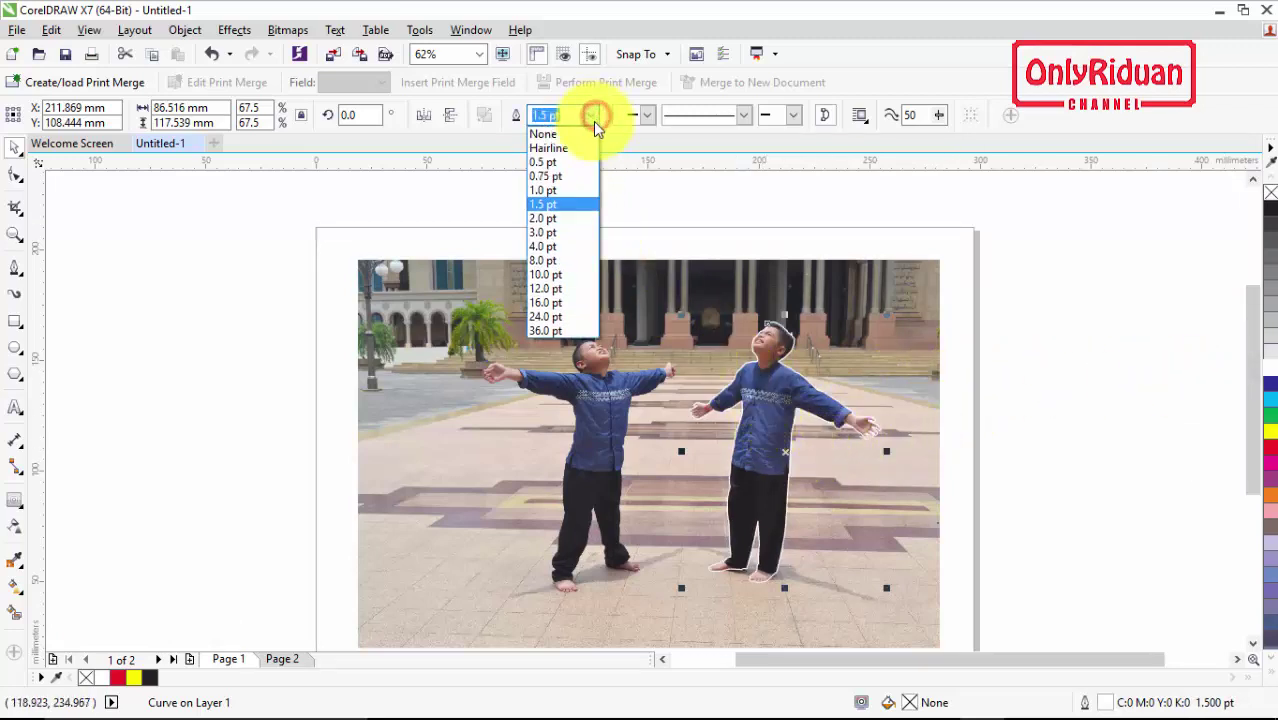
click(553, 218)
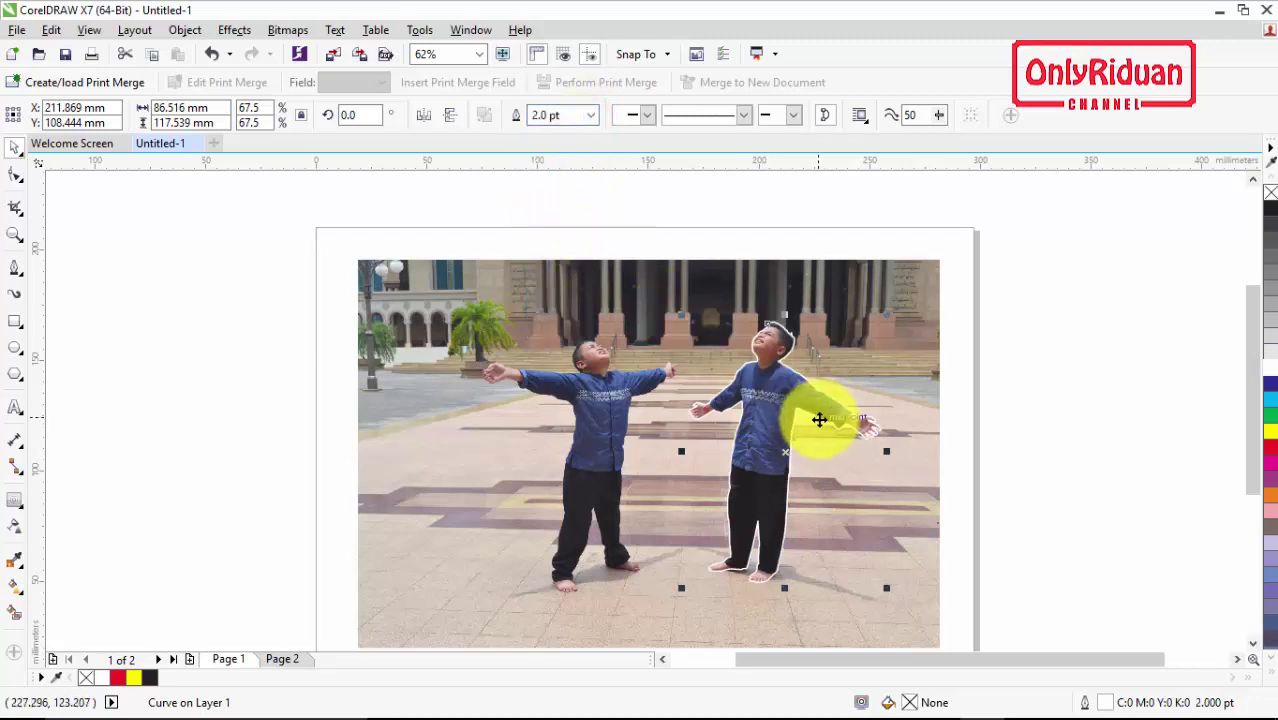
right_click(1270, 448)
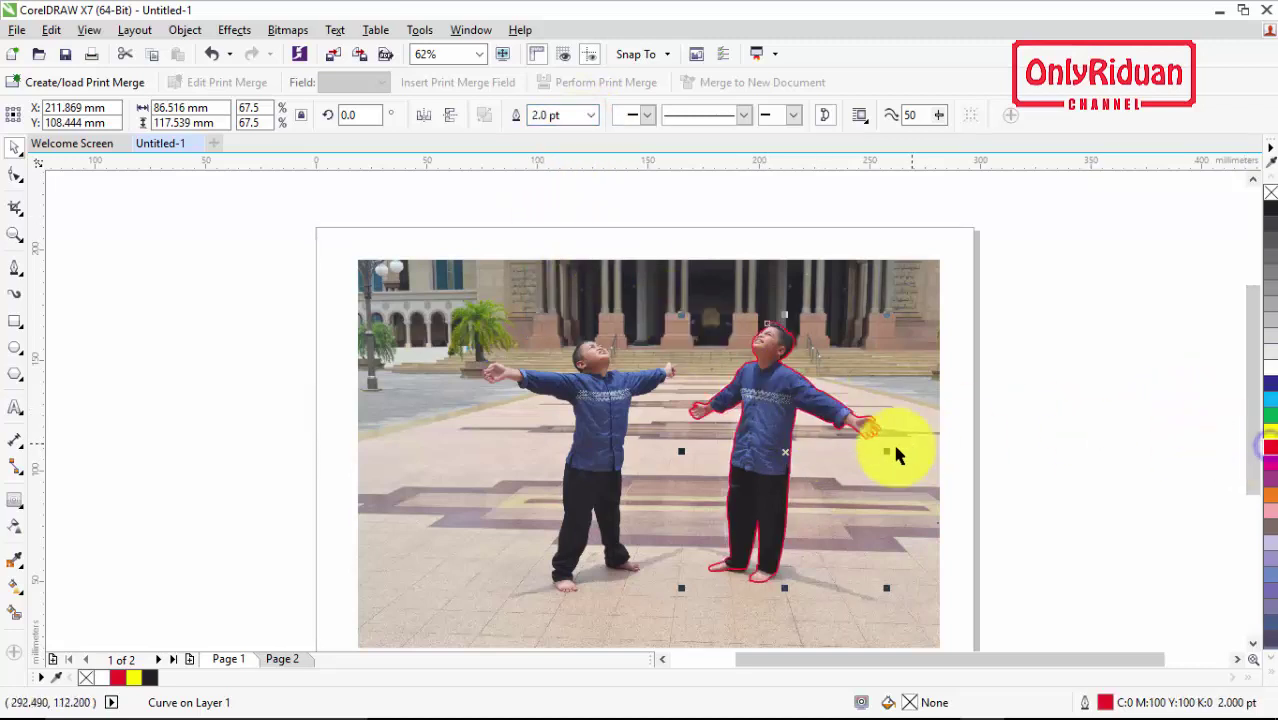
click(865, 300)
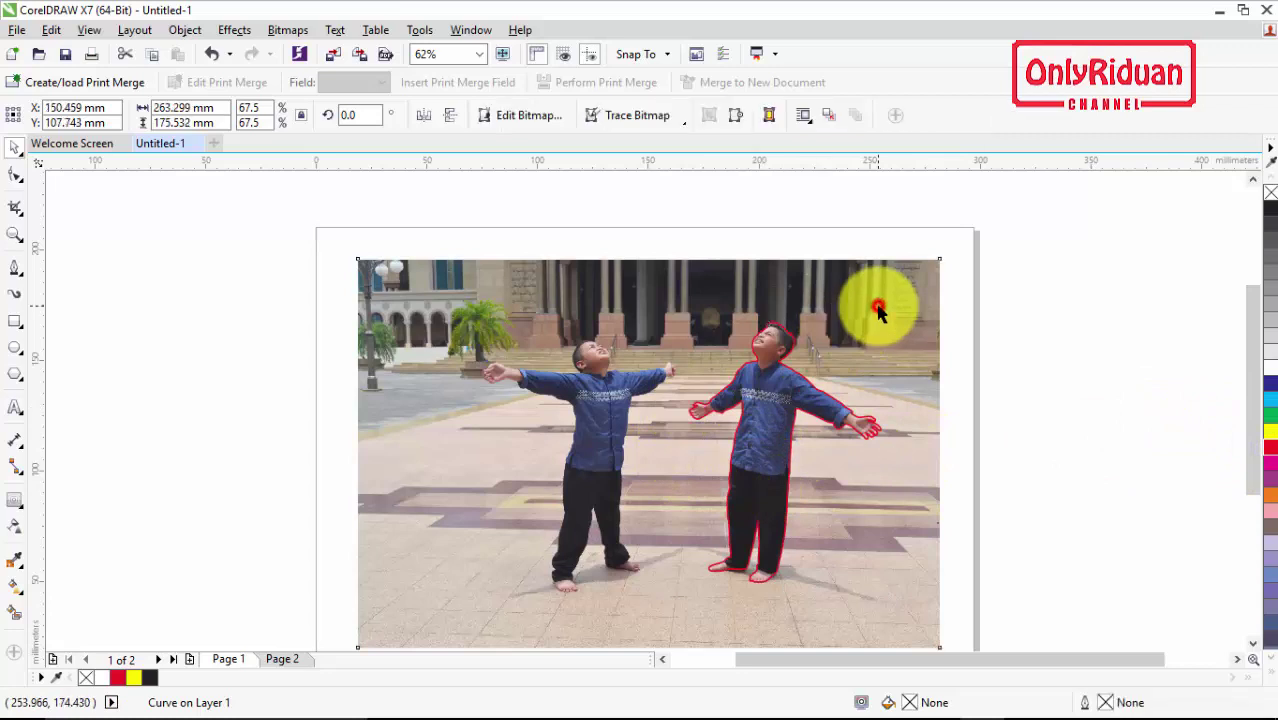
click(1047, 333)
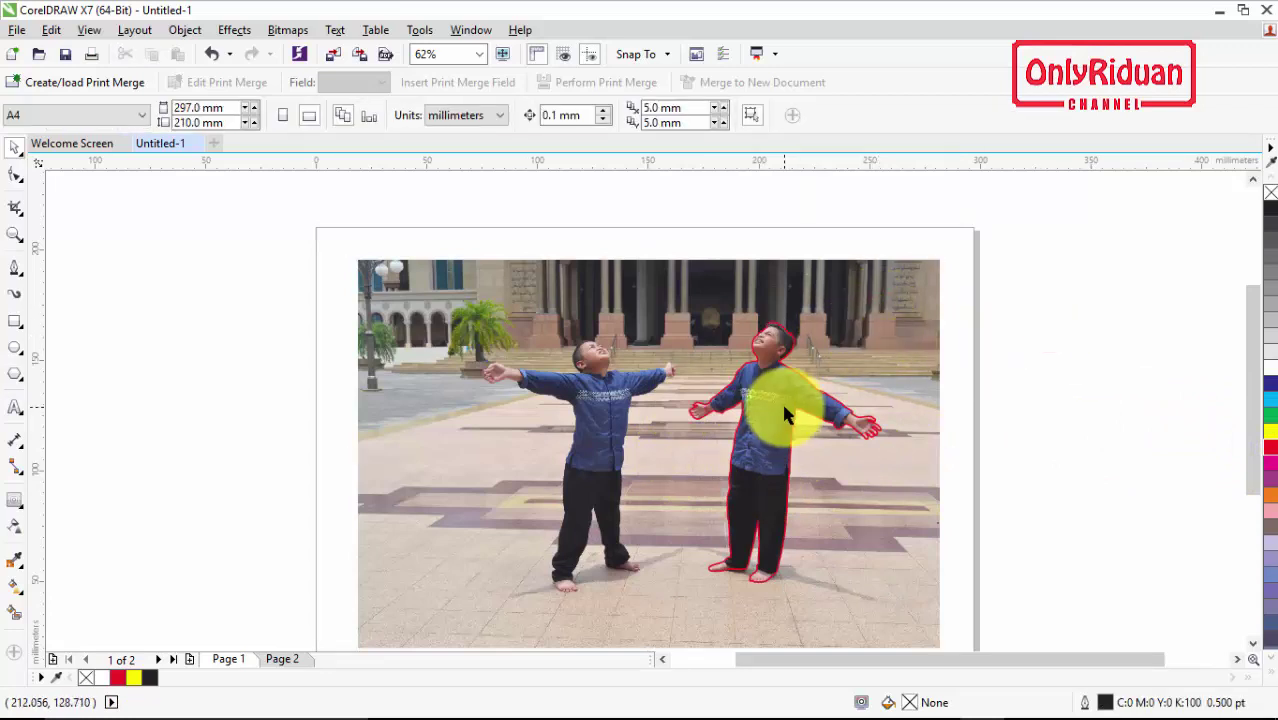
Switch CorelDRAW to the curve-drawing tool with F5.
key(F5)
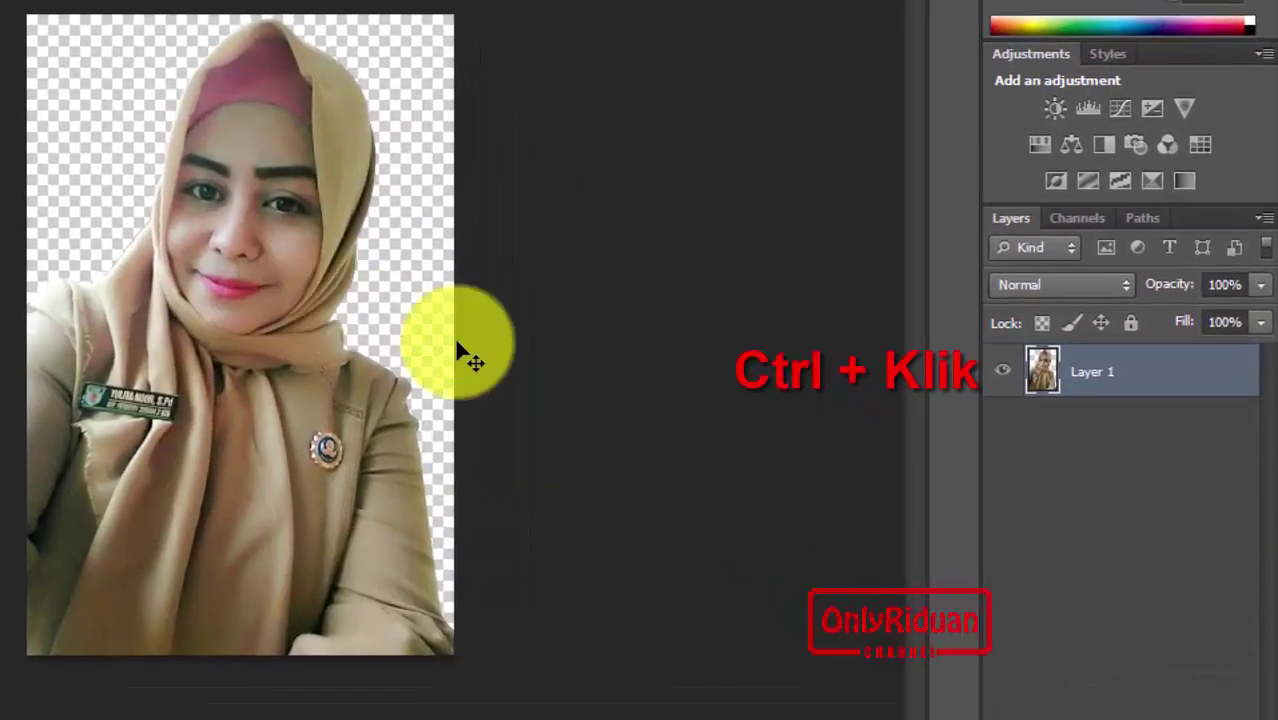
Load Layer 1's opaque pixels as a selection of the woman from its thumbnail.
ctrl+click(1045, 372)
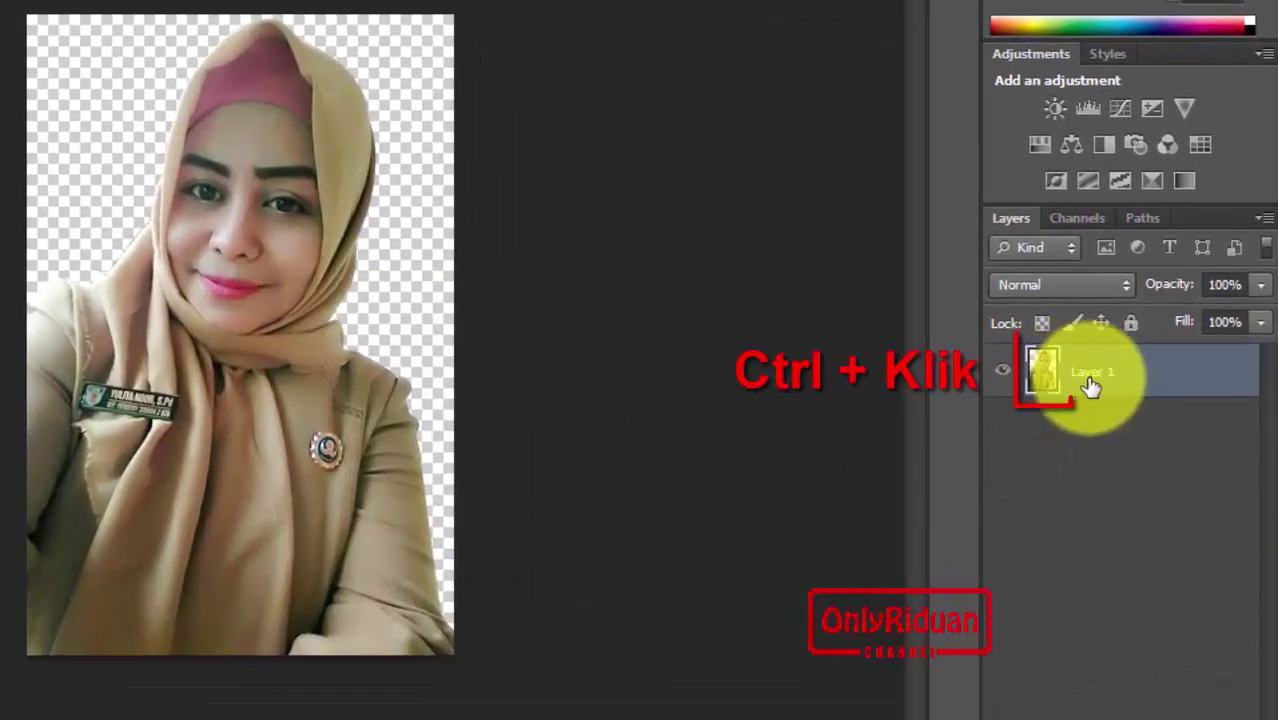
ctrl+click(1045, 372)
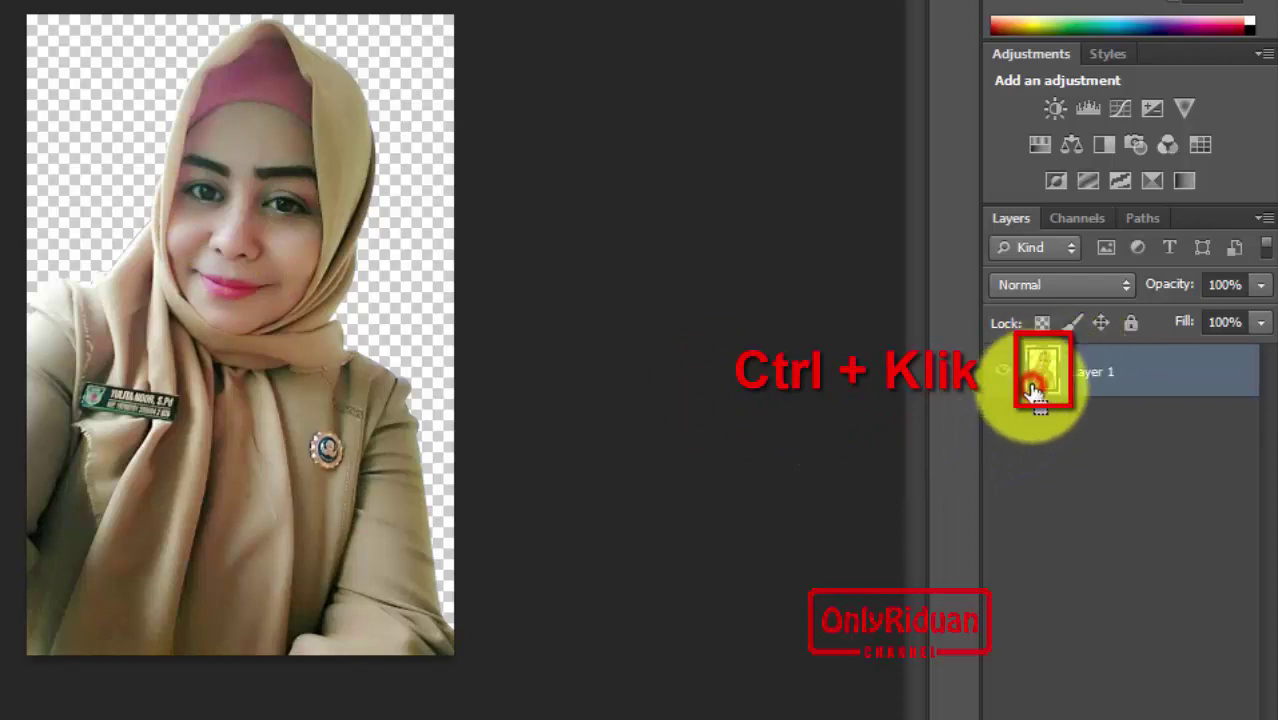
ctrl+click(1035, 388)
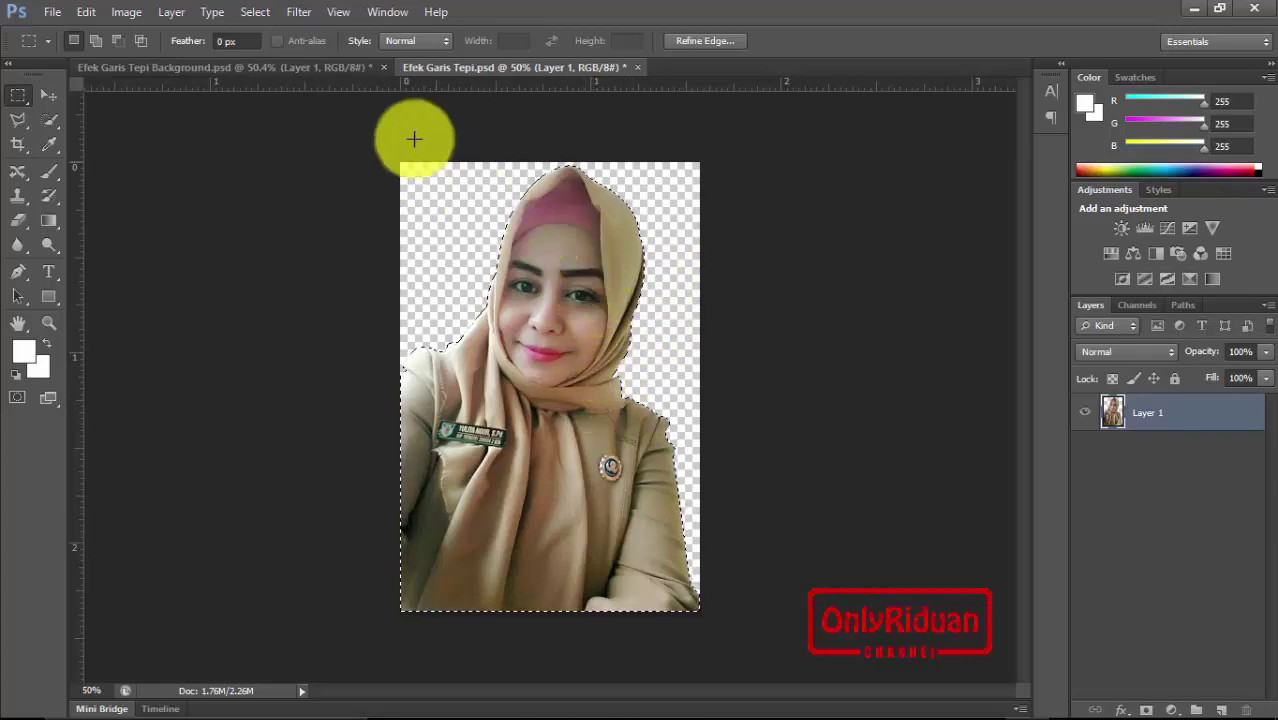
Expand the woman's selection by 5 pixels with Select > Modify > Expand.
click(256, 14)
mouse_move(270, 218)
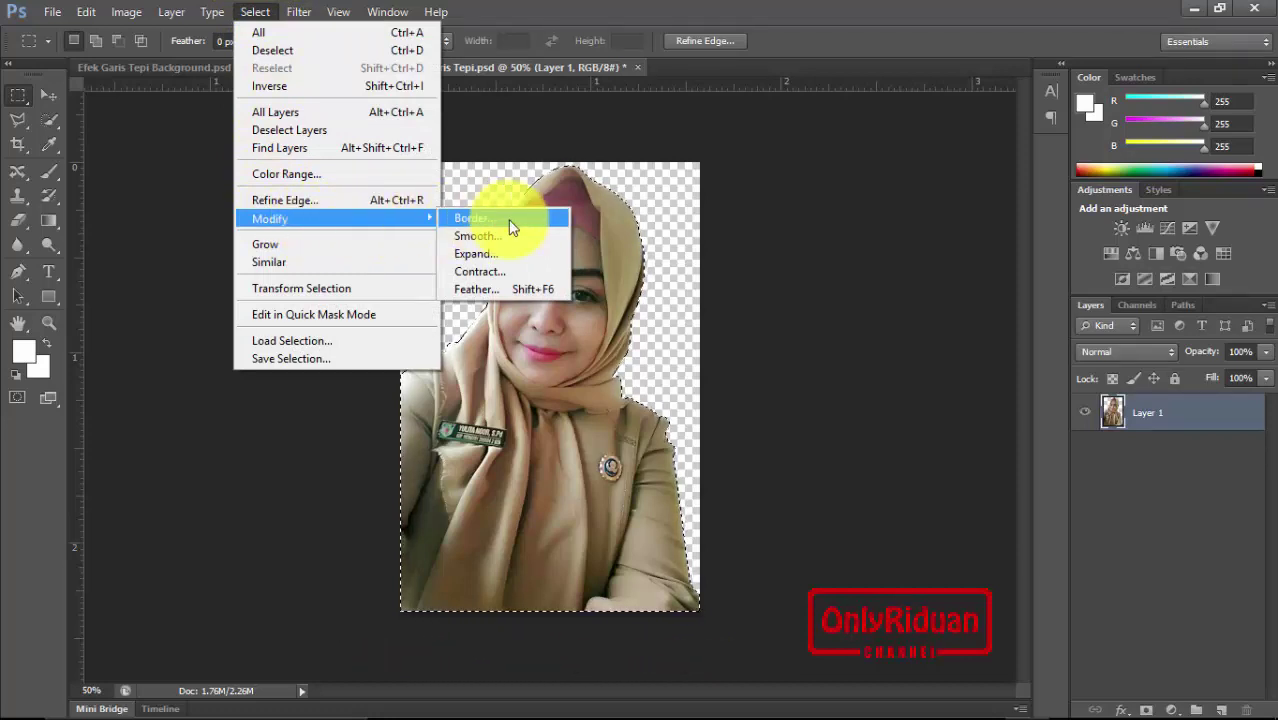
click(493, 258)
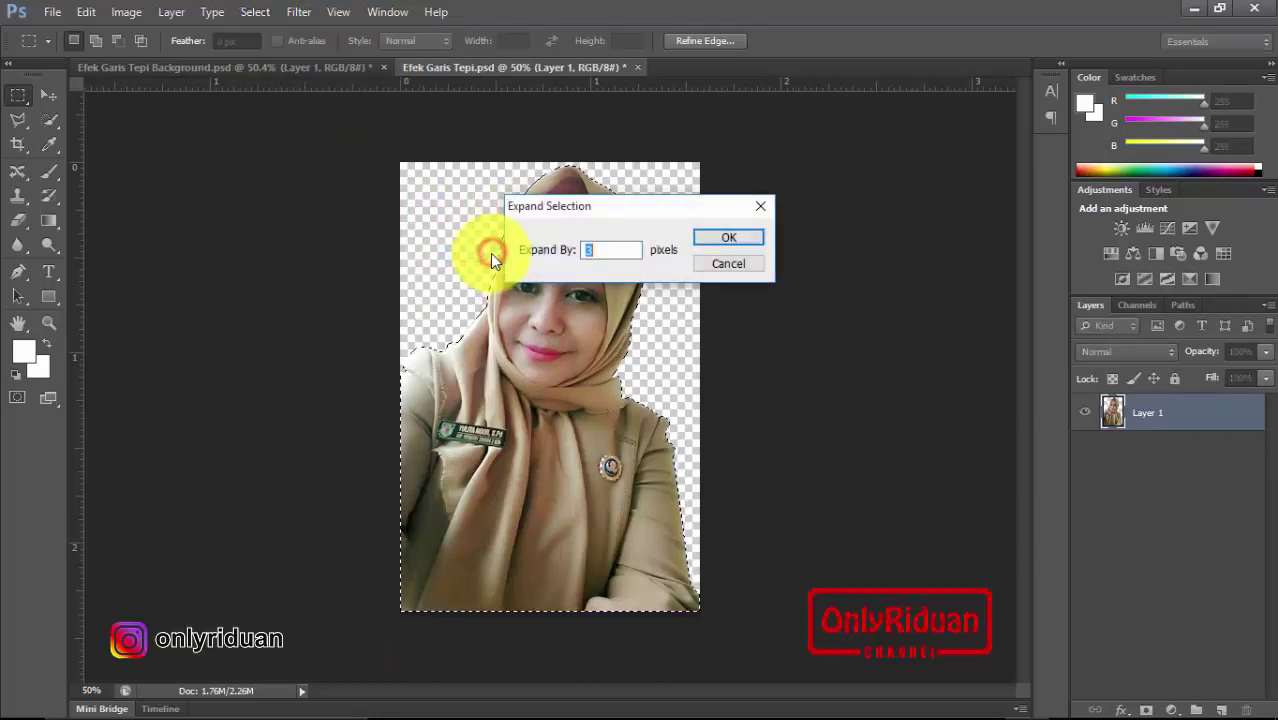
drag(613, 205, 725, 213)
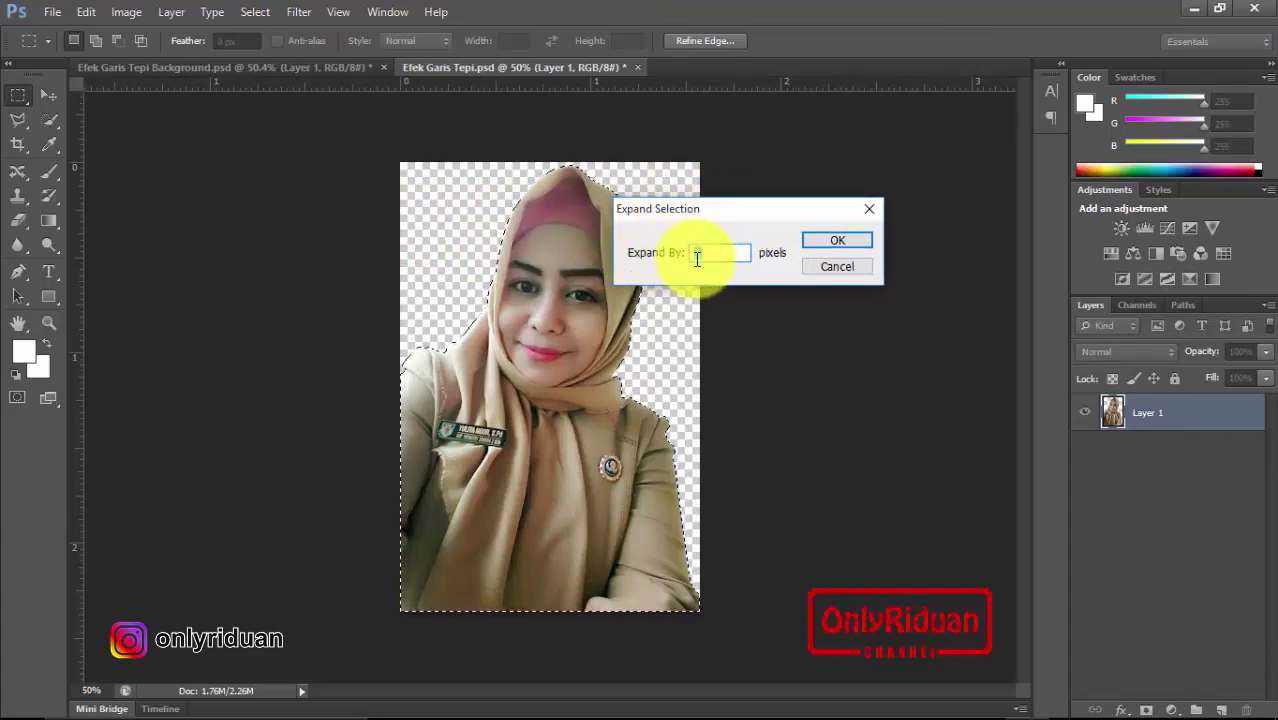
text(5)
click(837, 242)
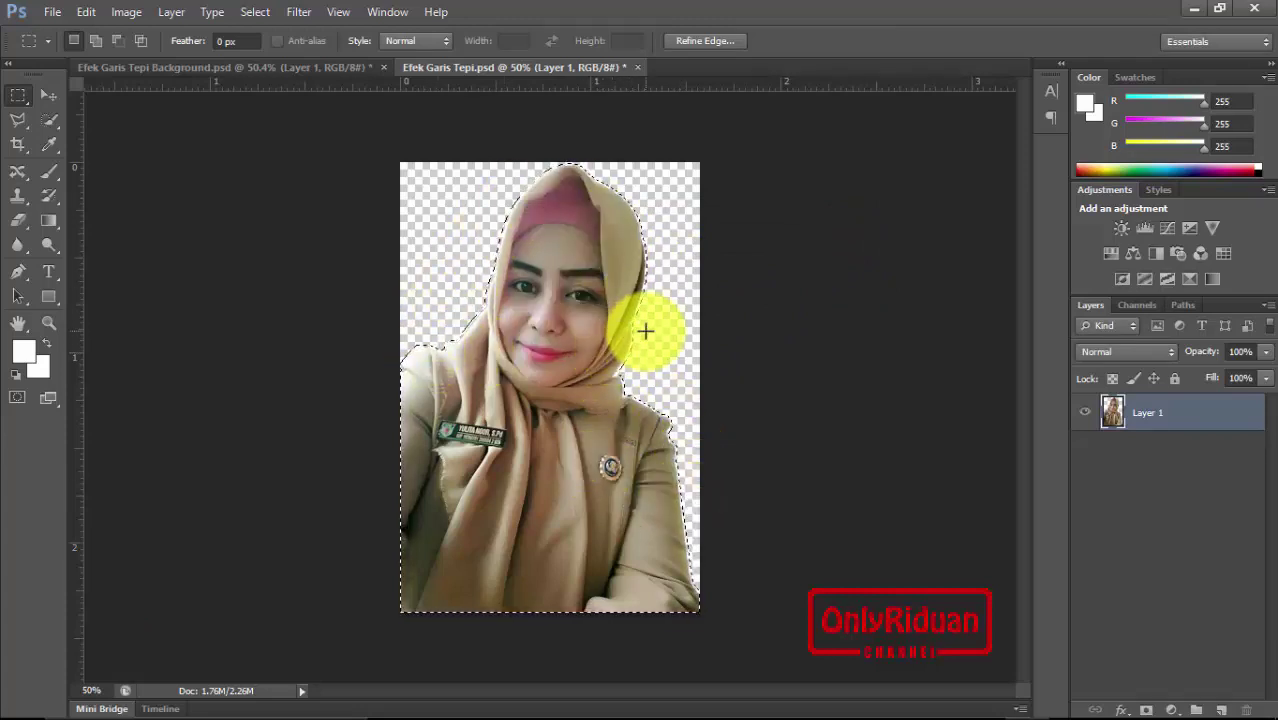
Stroke the selection with a 10 px #ccff00 yellow-green line placed Outside.
click(86, 12)
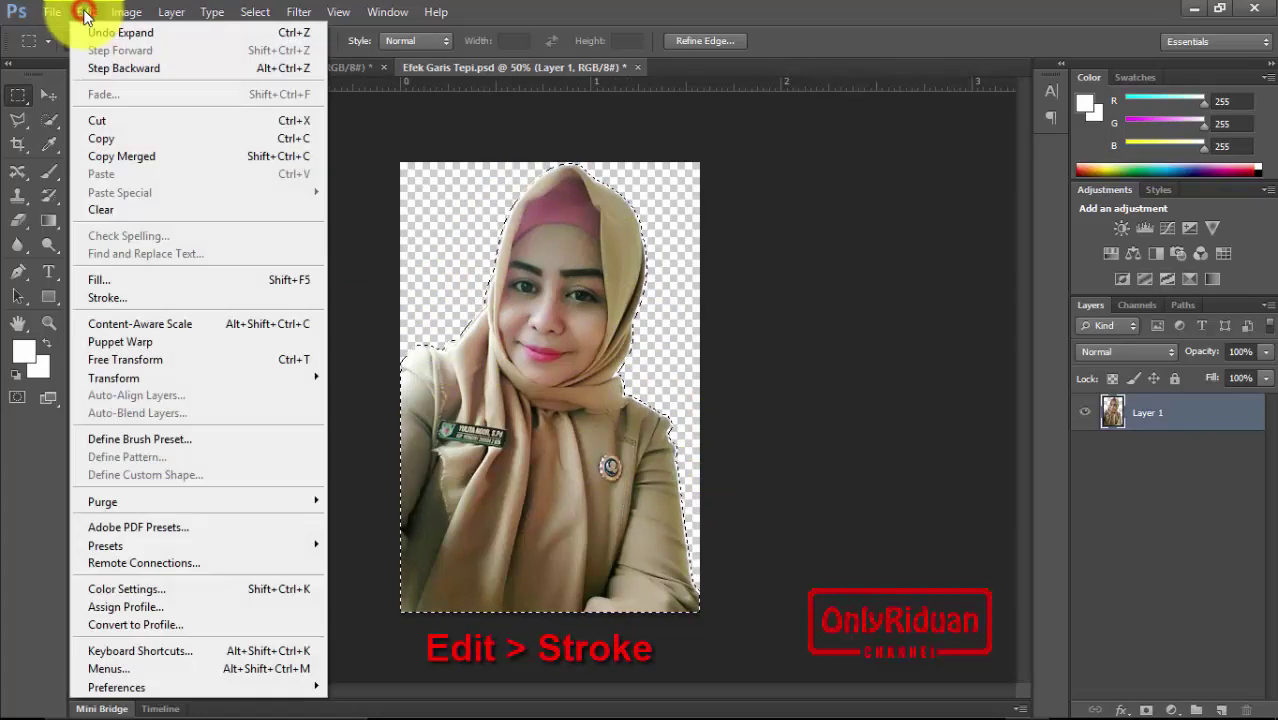
click(104, 297)
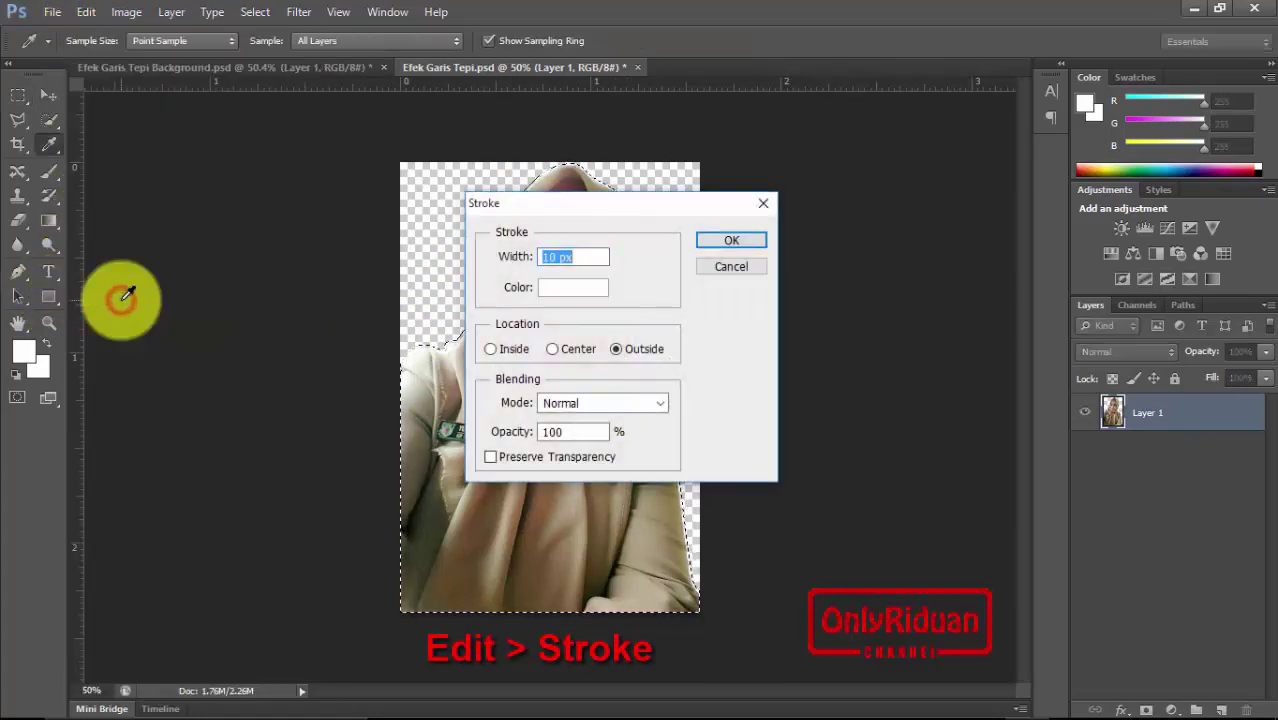
drag(628, 205, 841, 230)
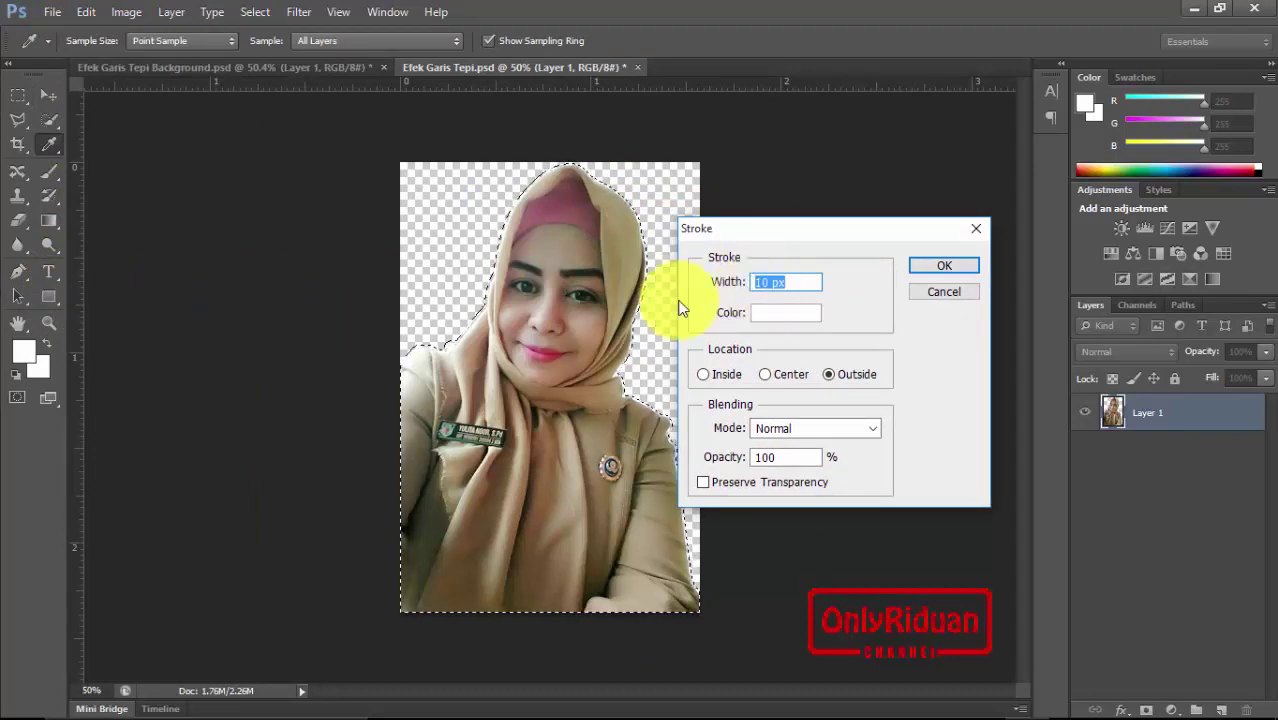
click(766, 313)
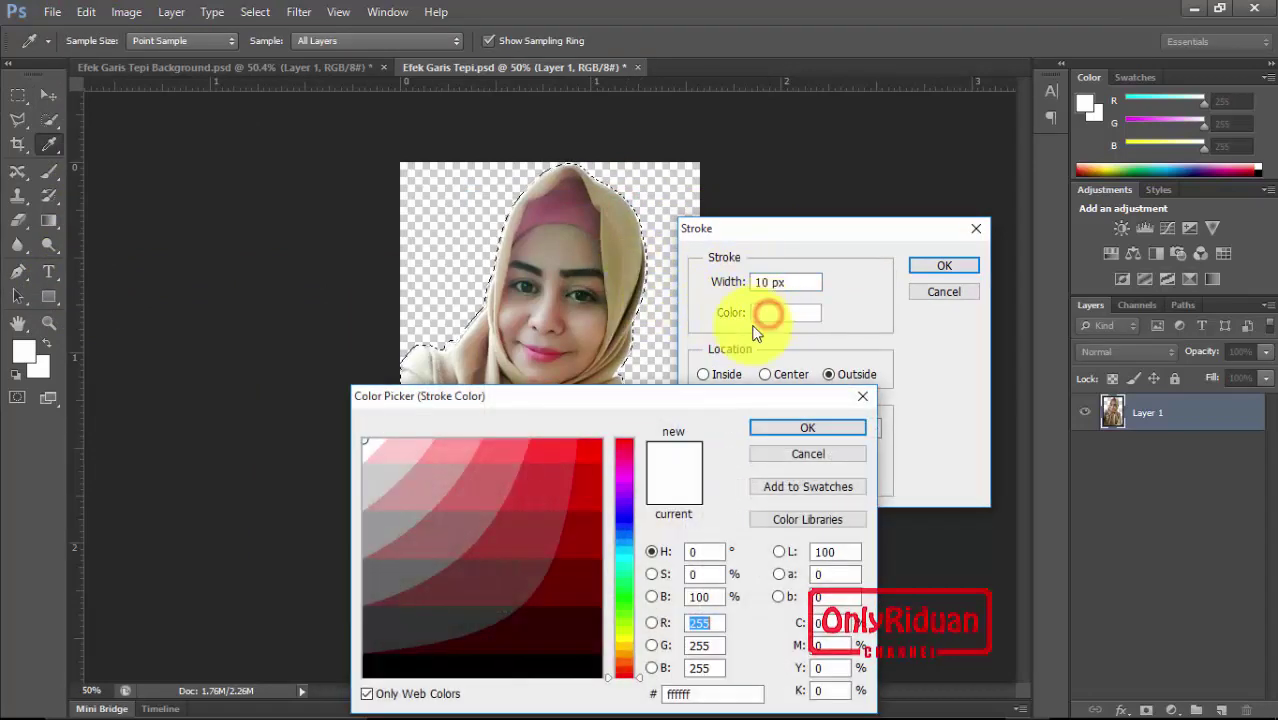
click(631, 636)
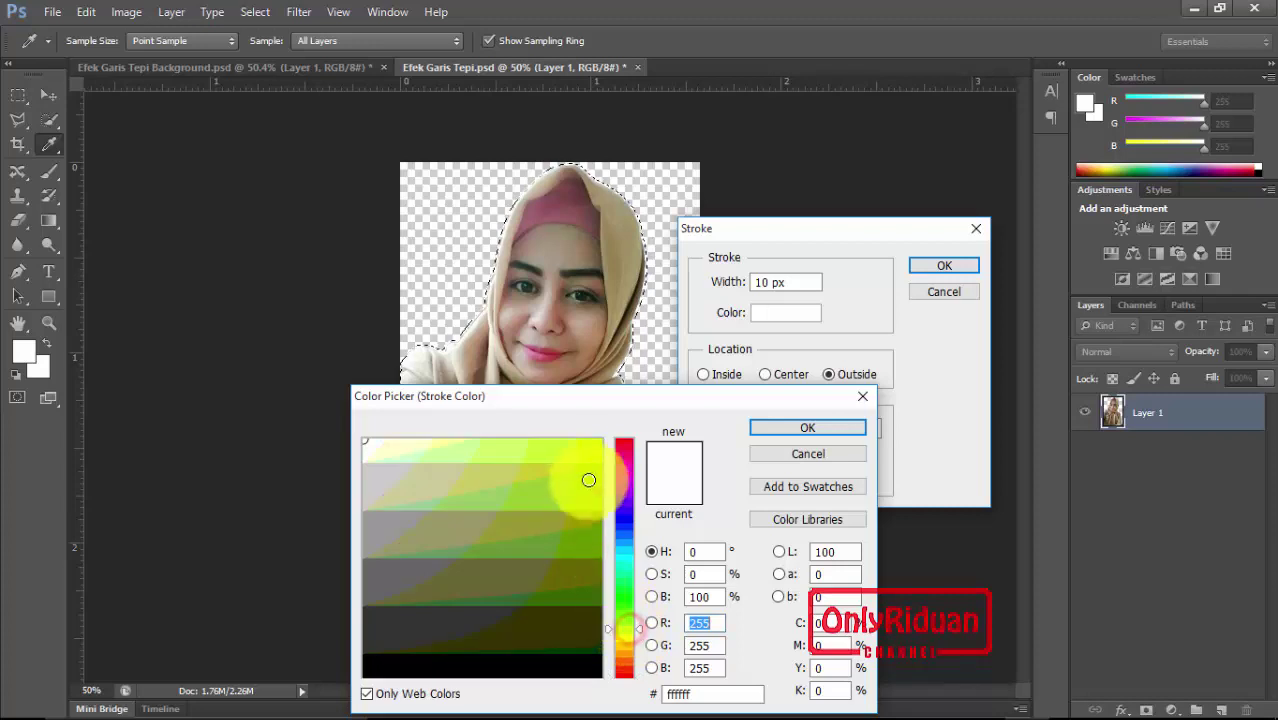
drag(585, 476, 594, 454)
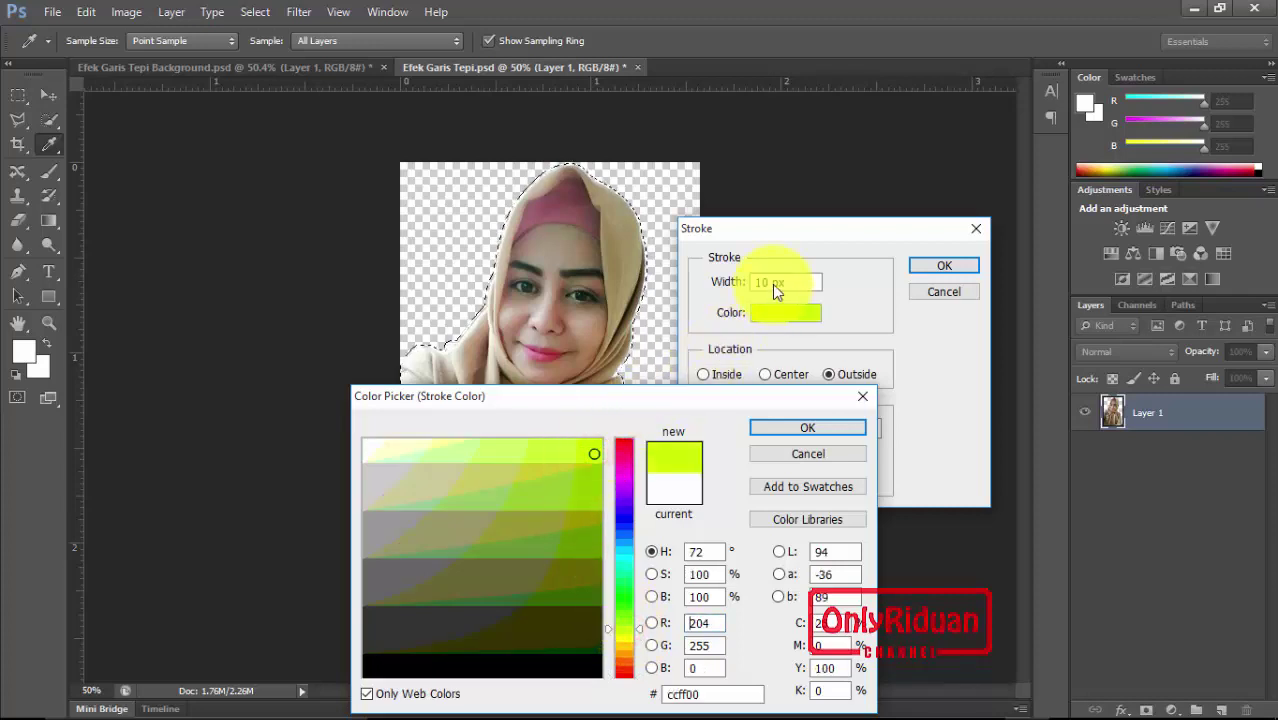
click(814, 430)
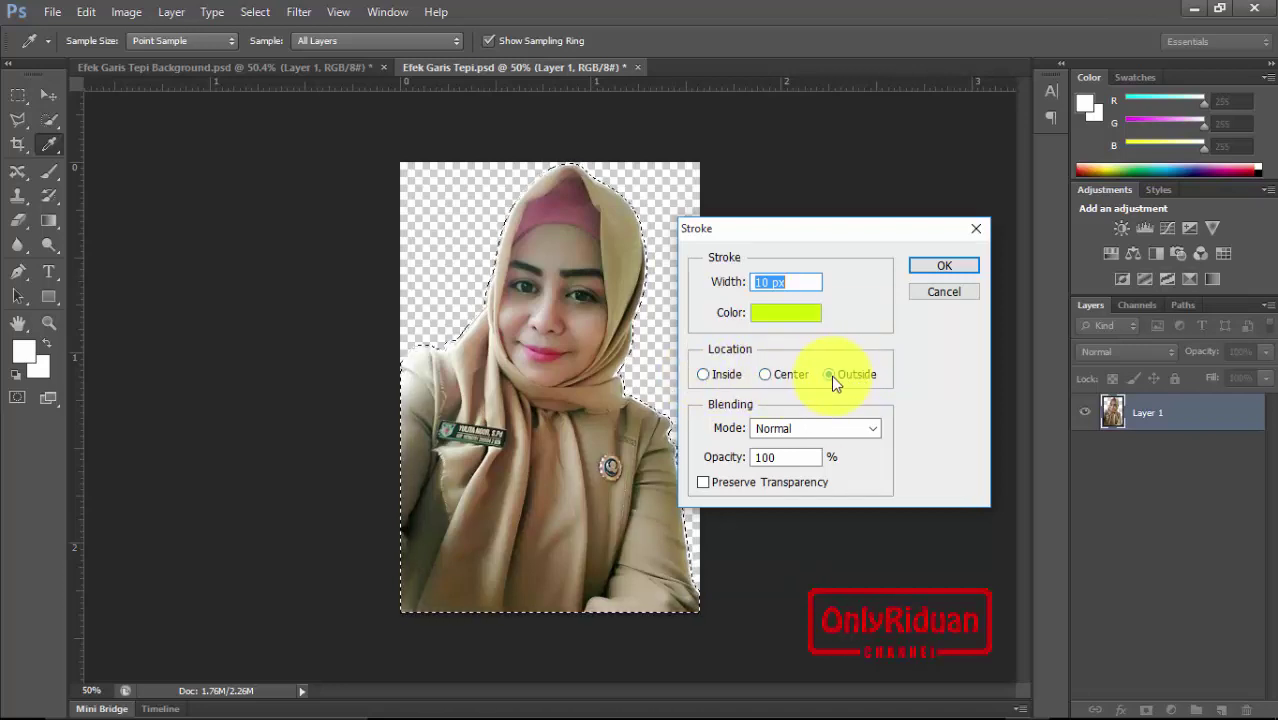
click(944, 265)
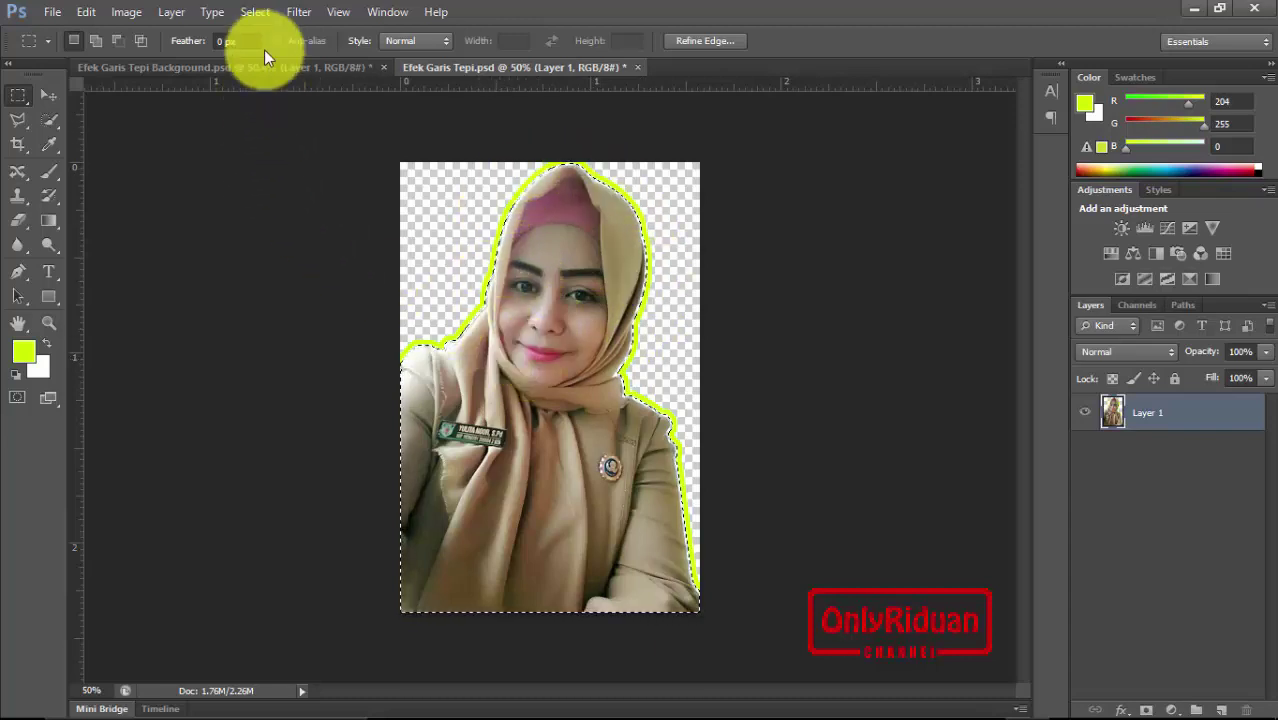
Deselect with Ctrl+D and switch to the Move tool.
click(258, 12)
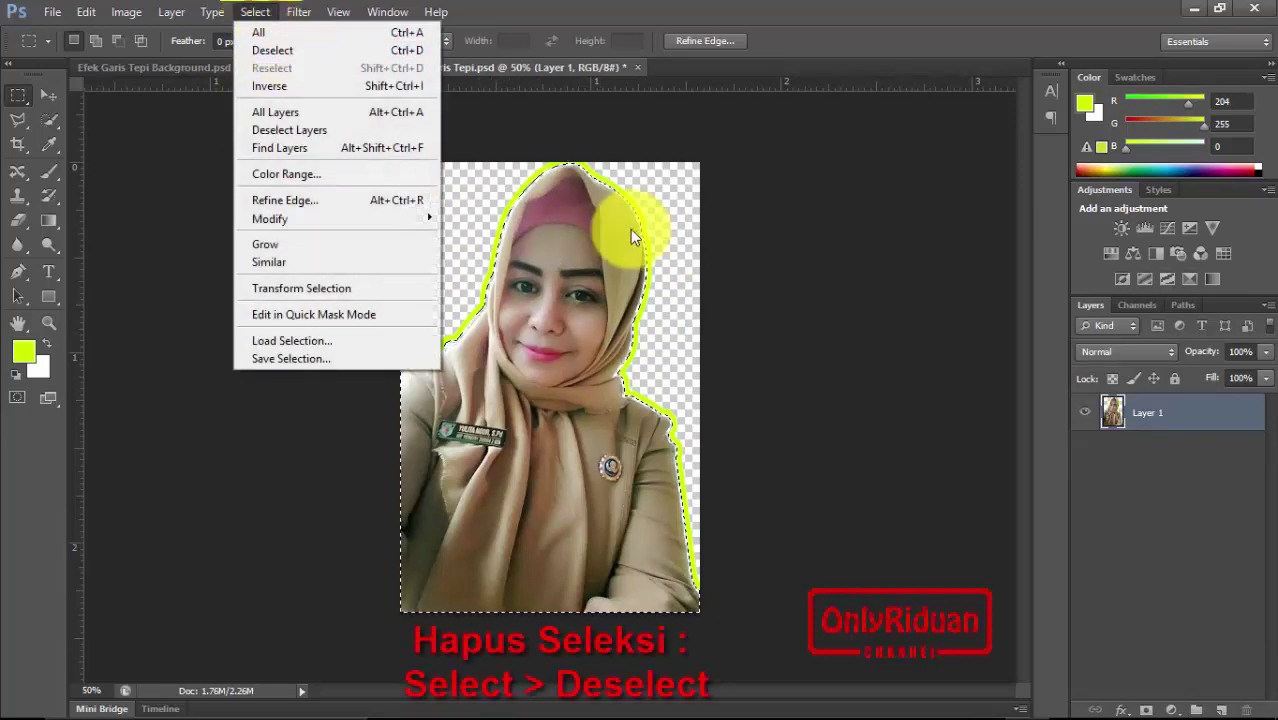
key(ctrl+d)
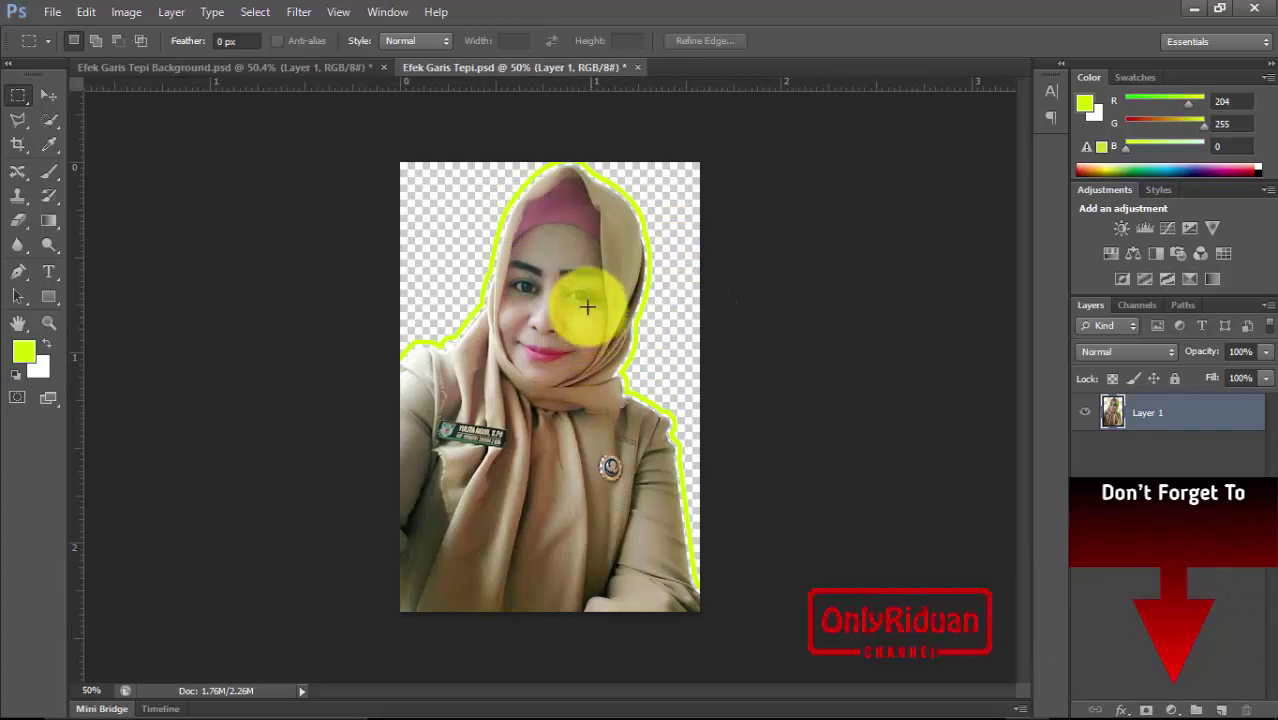
key(v)
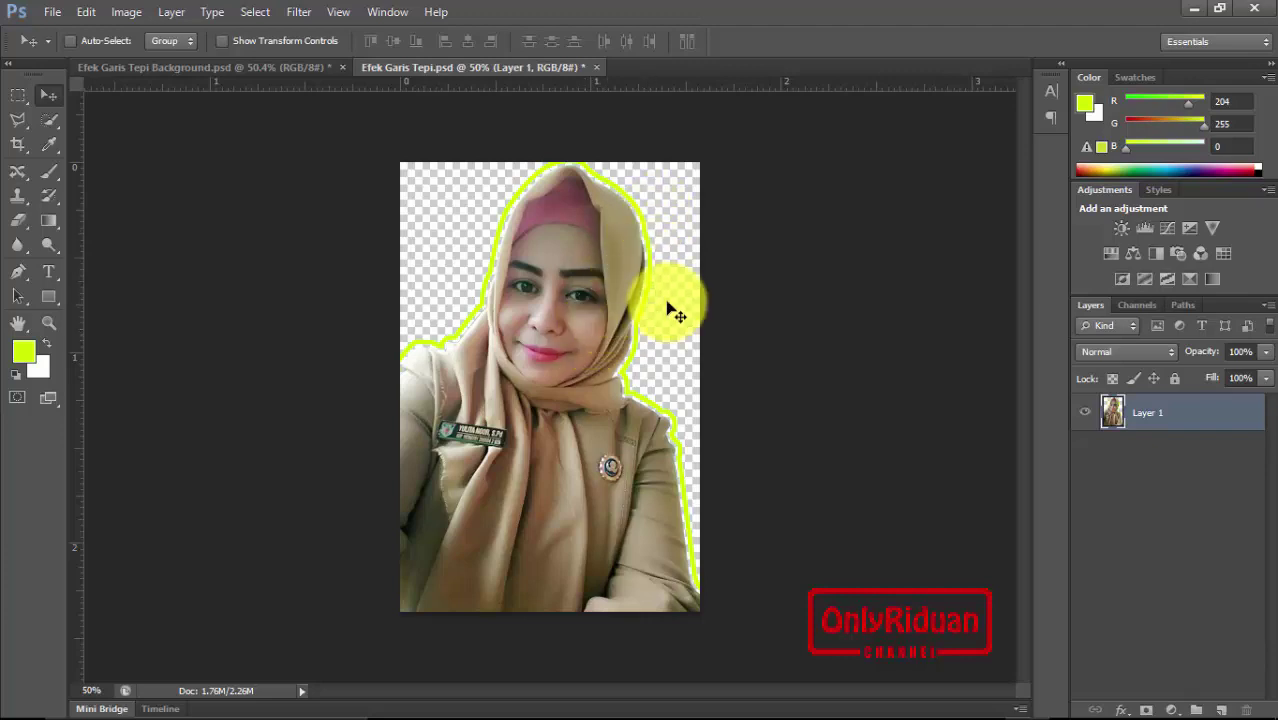
Switch to Efek Garis Tepi Background.psd and choose the Pen Tool, dismissing its path menu.
click(250, 68)
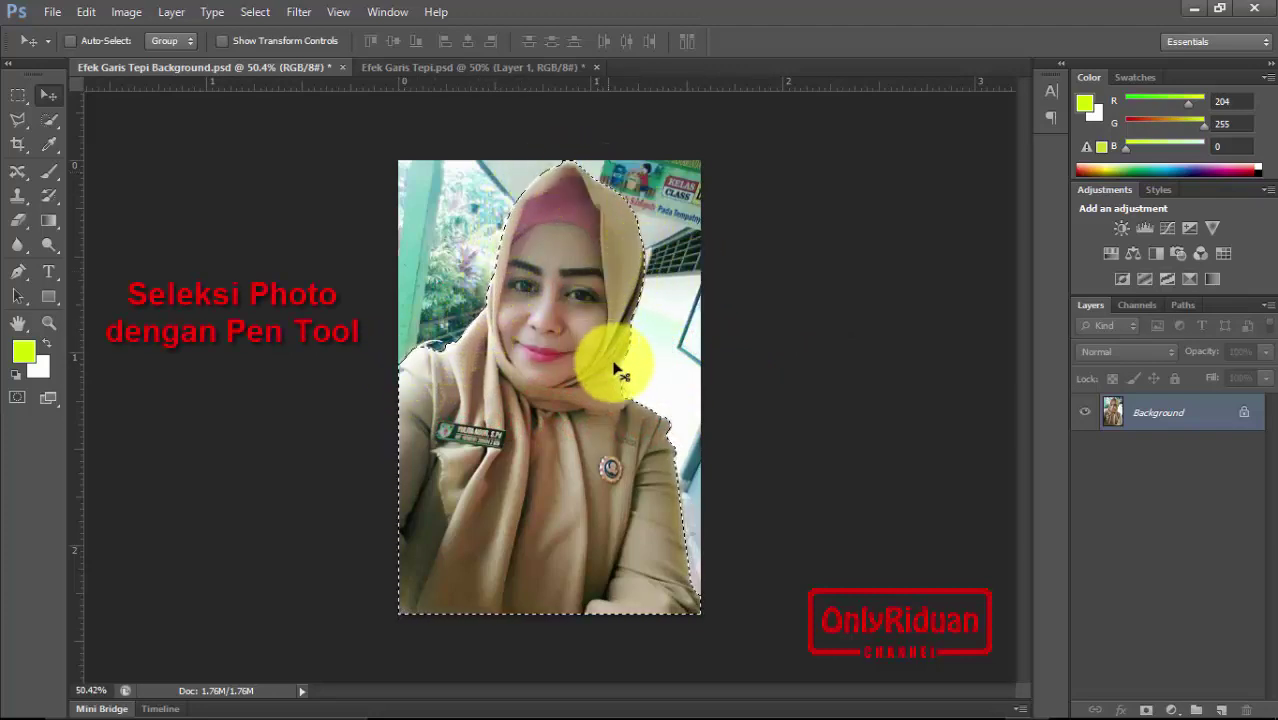
click(21, 272)
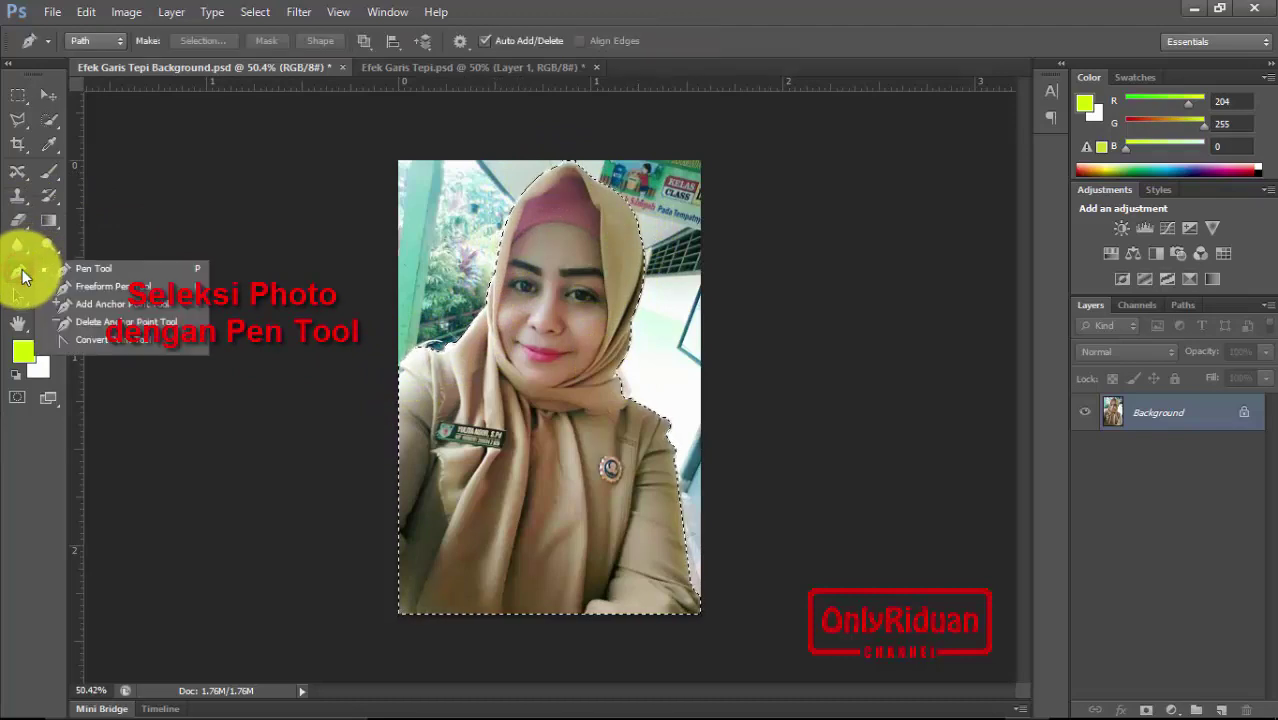
click(108, 276)
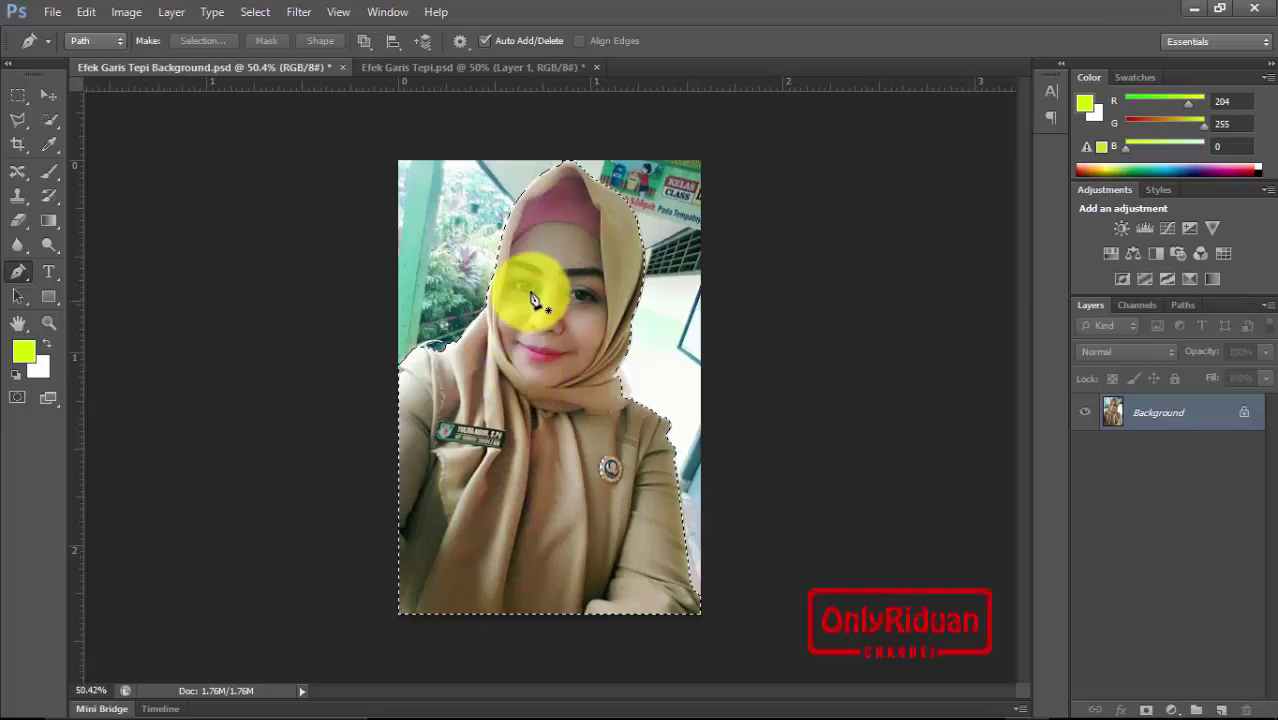
right_click(553, 259)
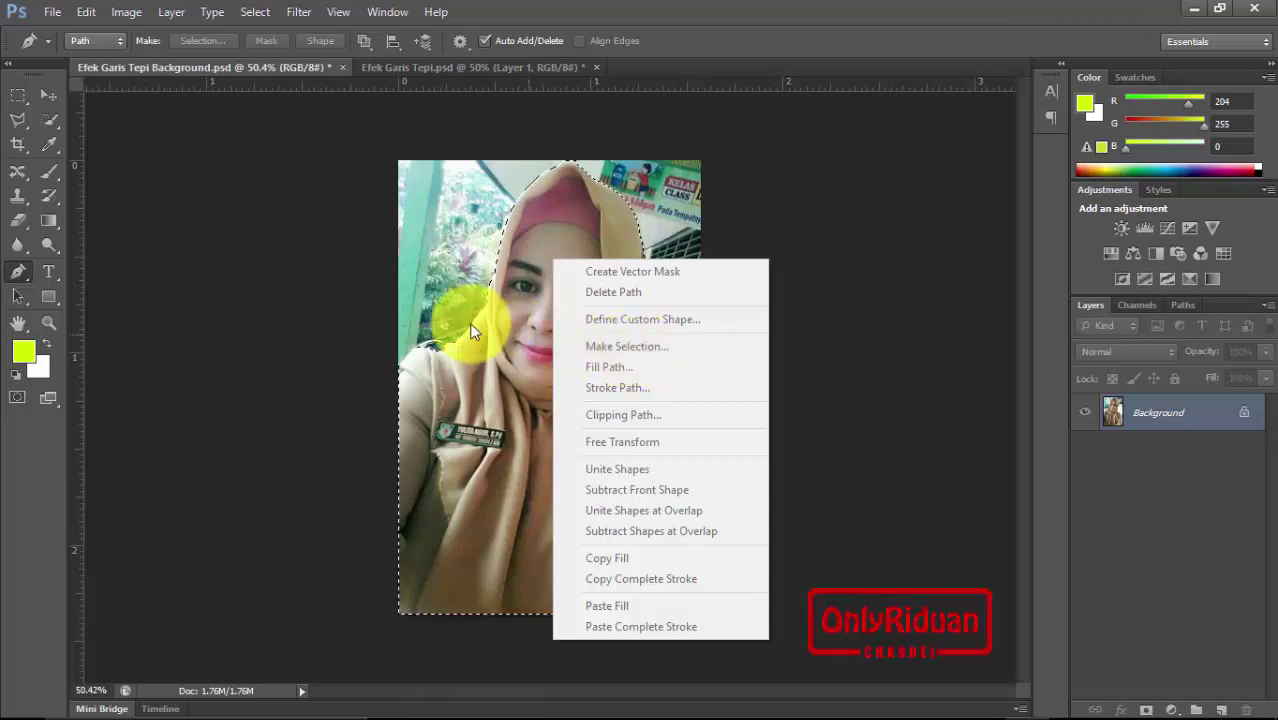
click(566, 223)
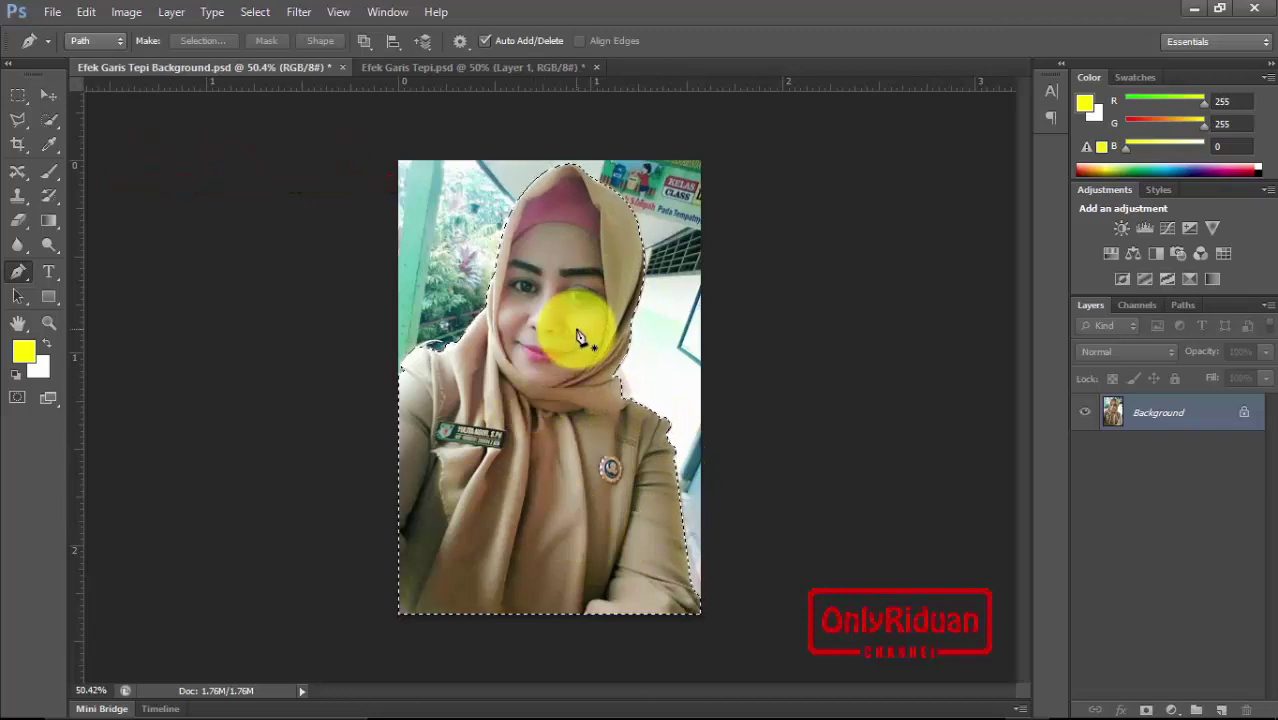
Expand the woman's selection on the background photo by 3 pixels.
click(255, 12)
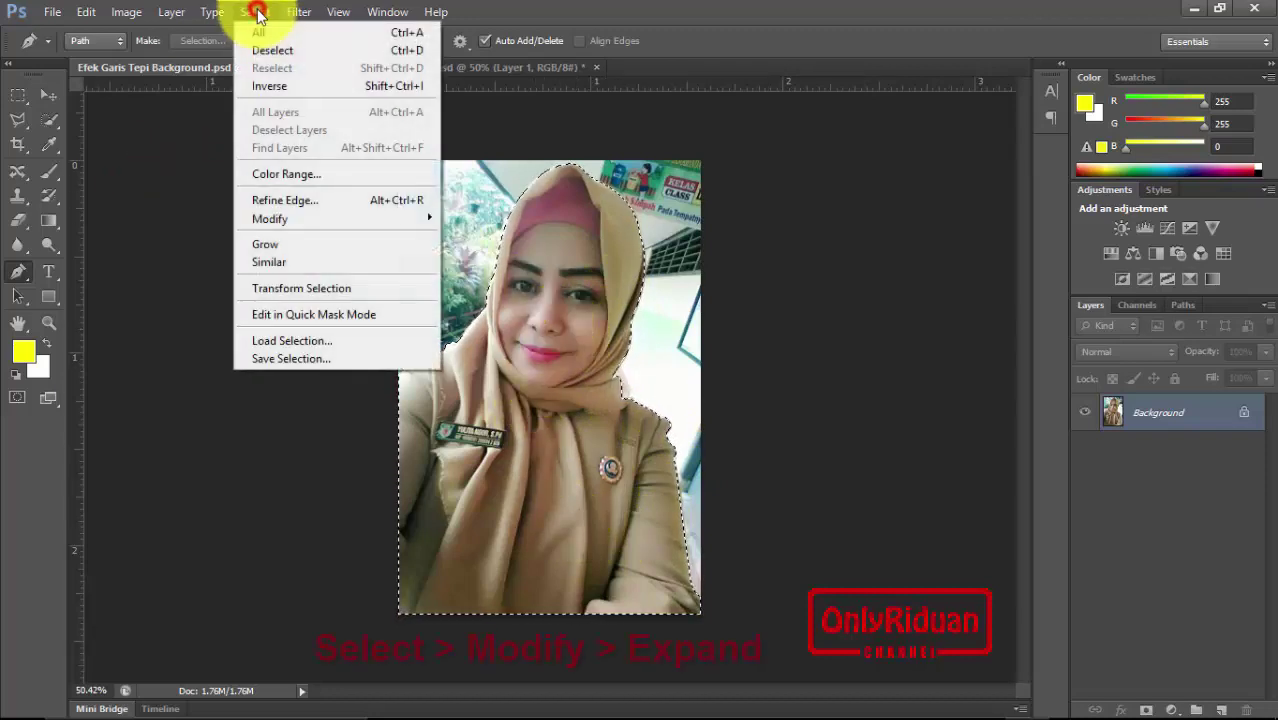
mouse_move(270, 218)
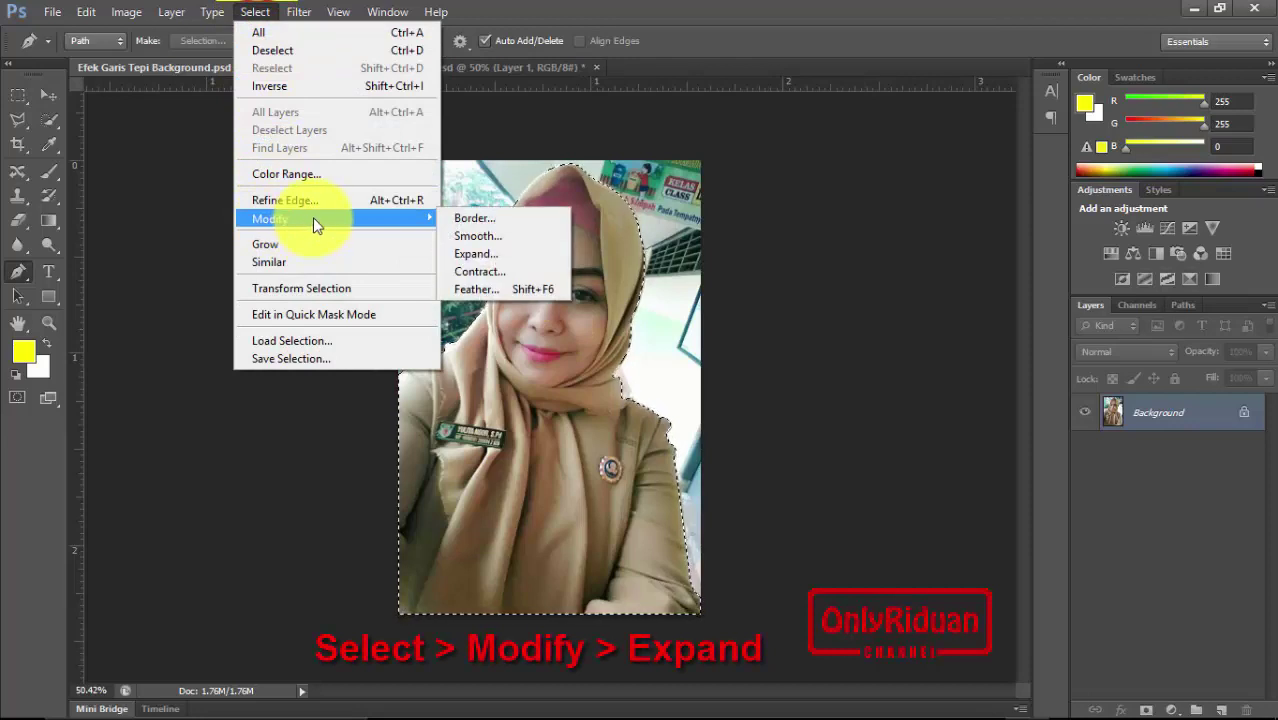
click(495, 253)
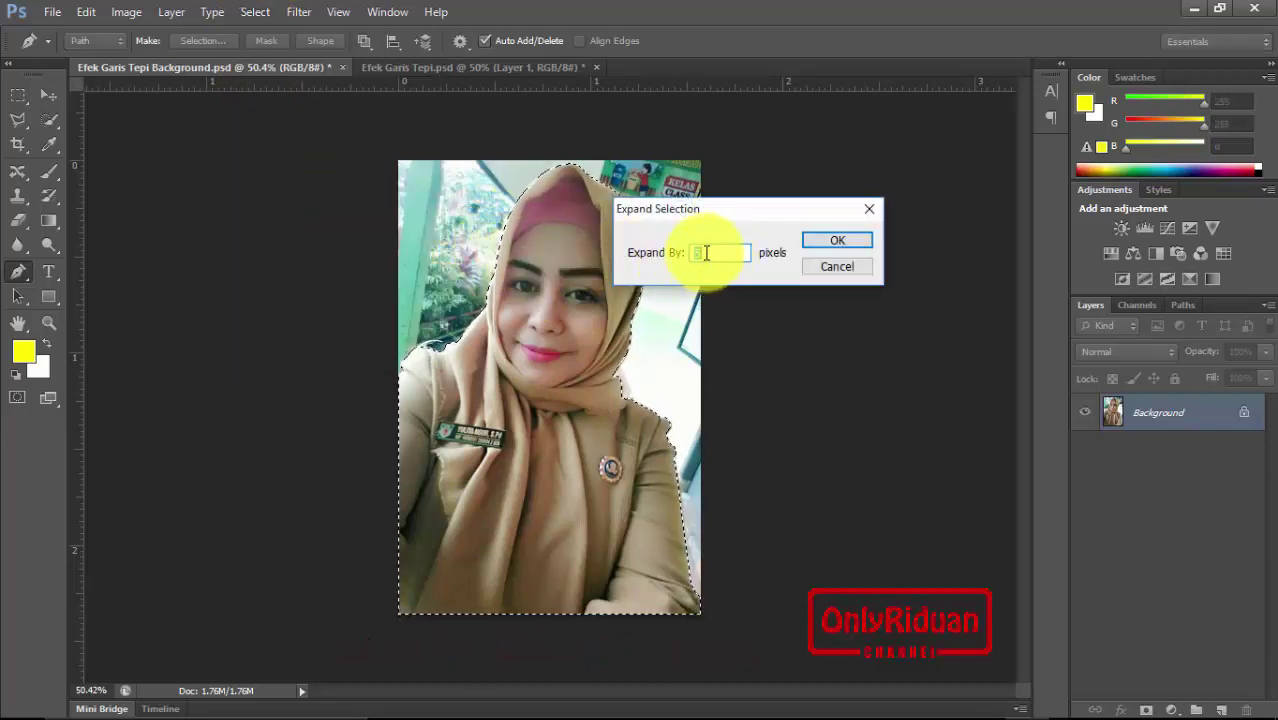
text(3)
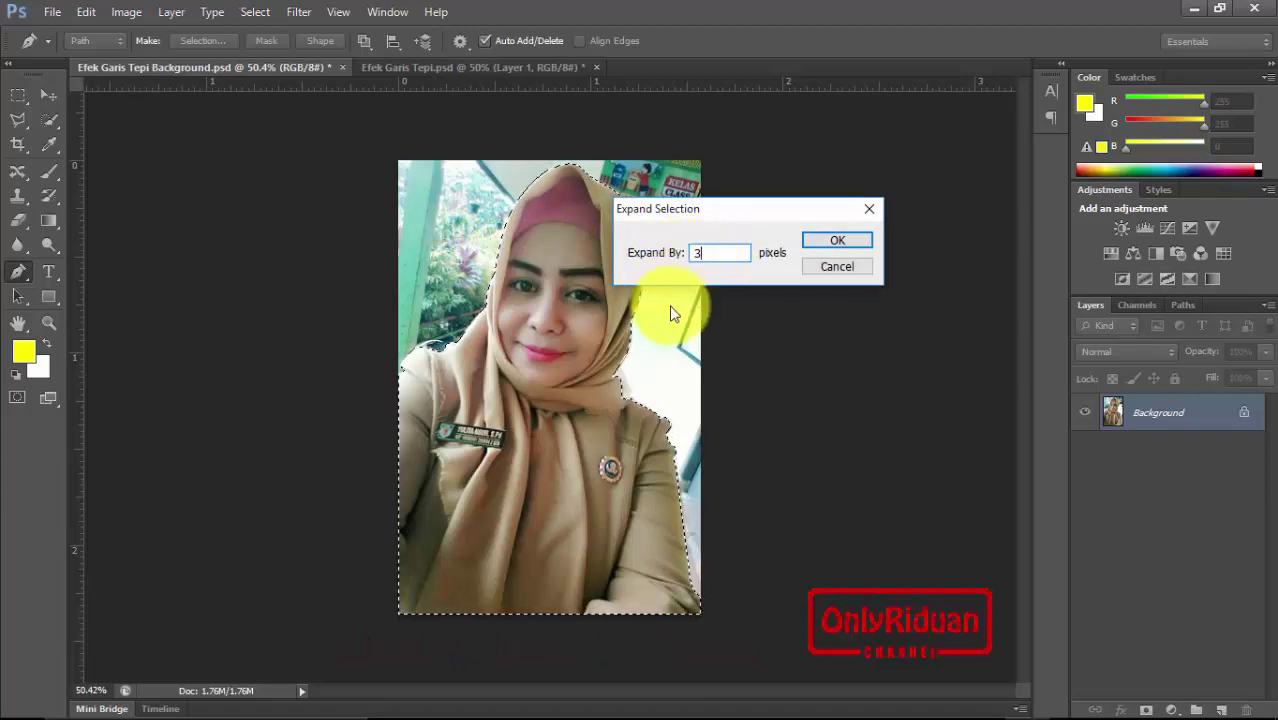
click(829, 244)
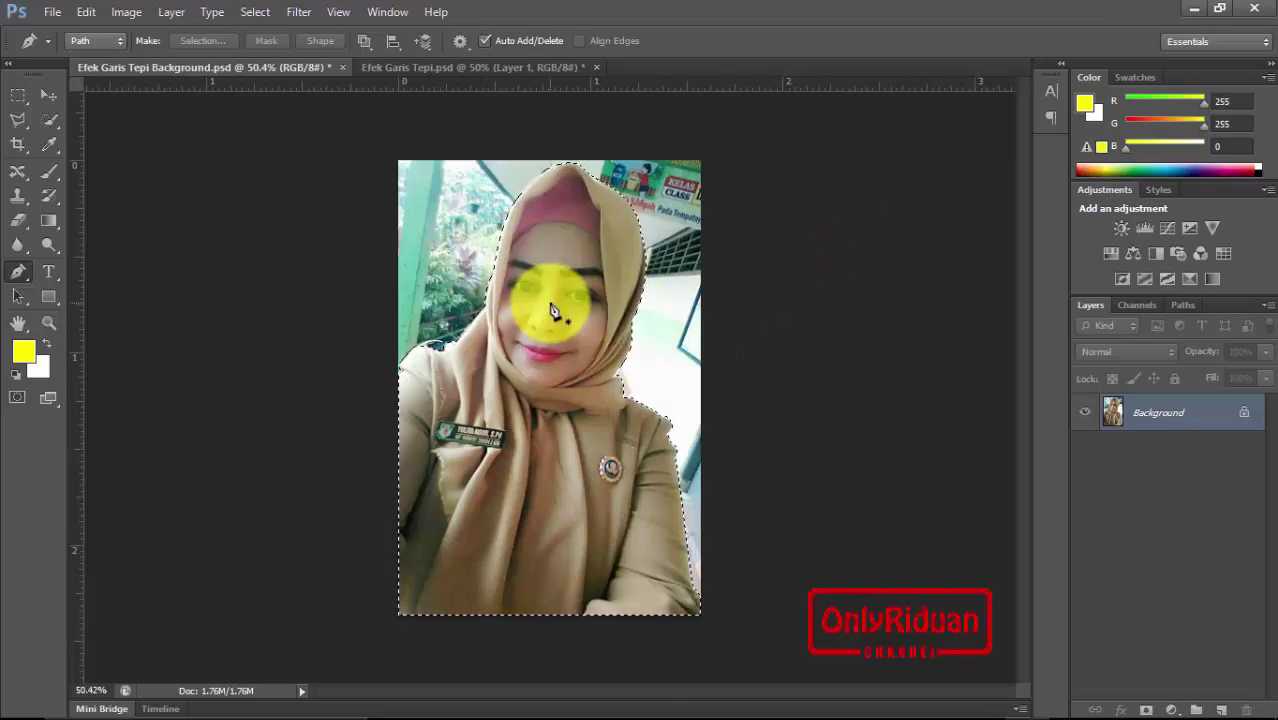
Stroke the selection with an 8 px #ff0000 red line placed Outside.
click(86, 12)
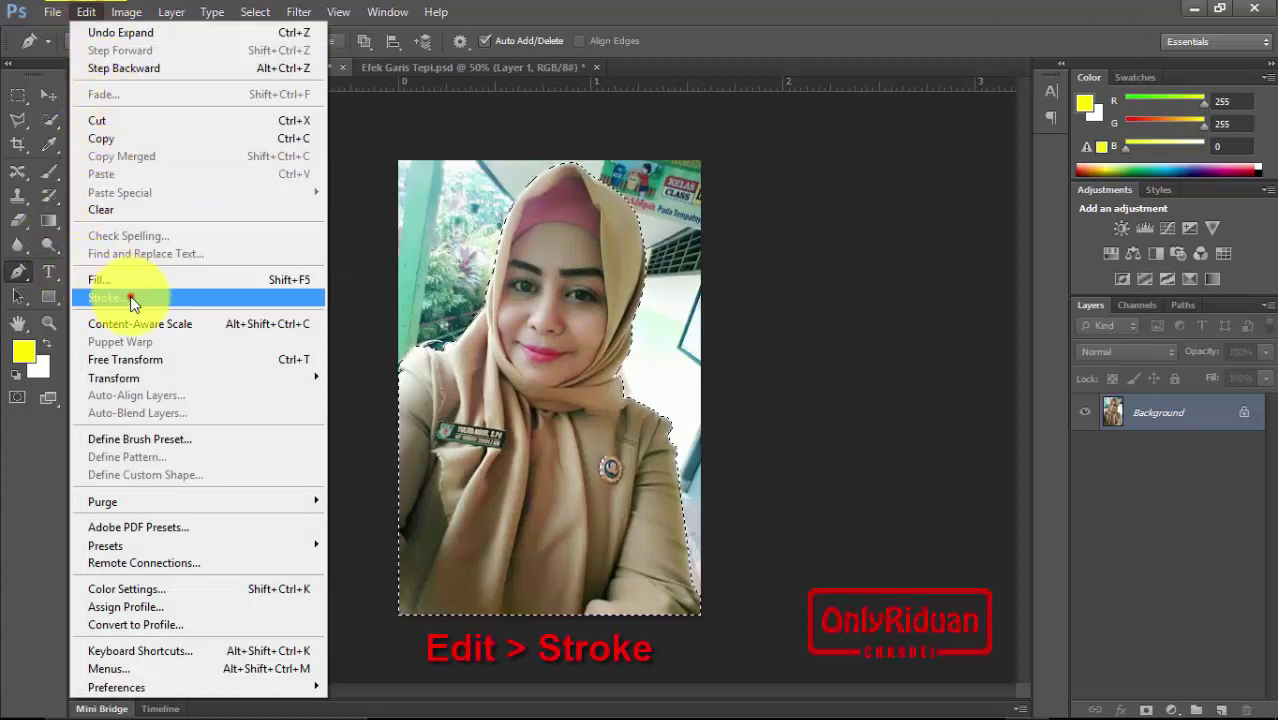
click(107, 297)
drag(800, 236, 694, 240)
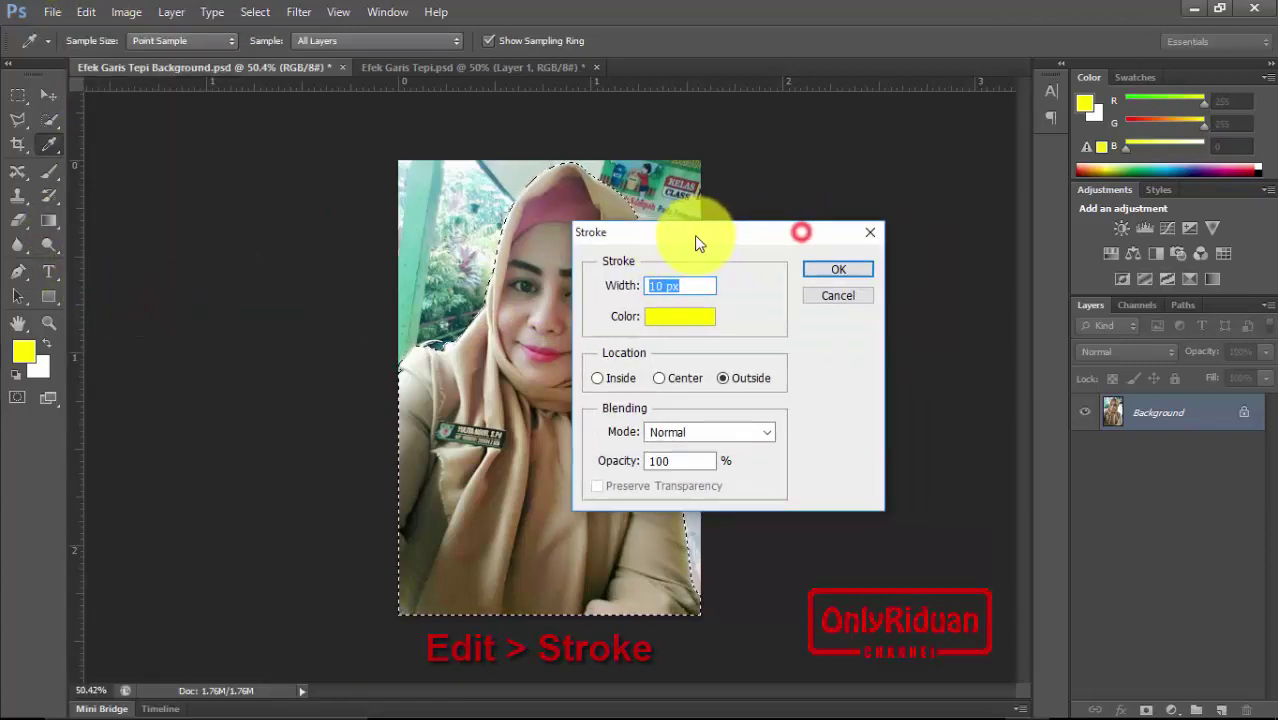
click(697, 286)
text(8)
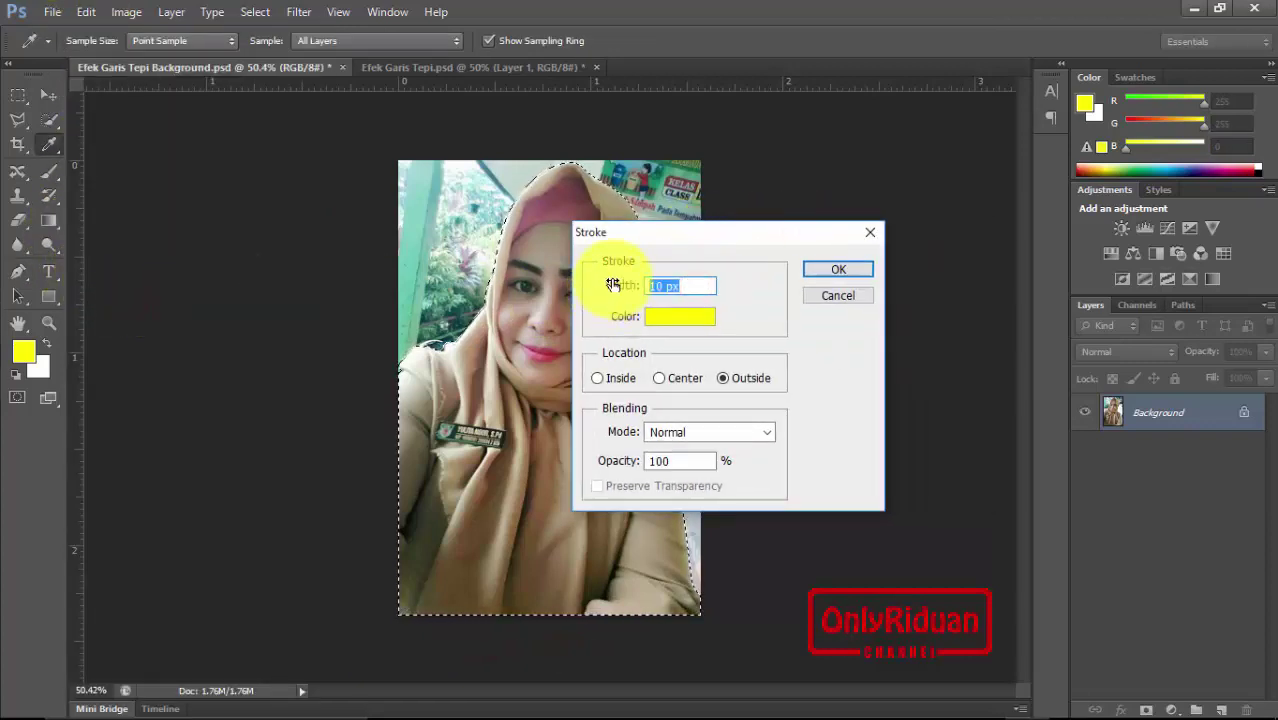
click(670, 320)
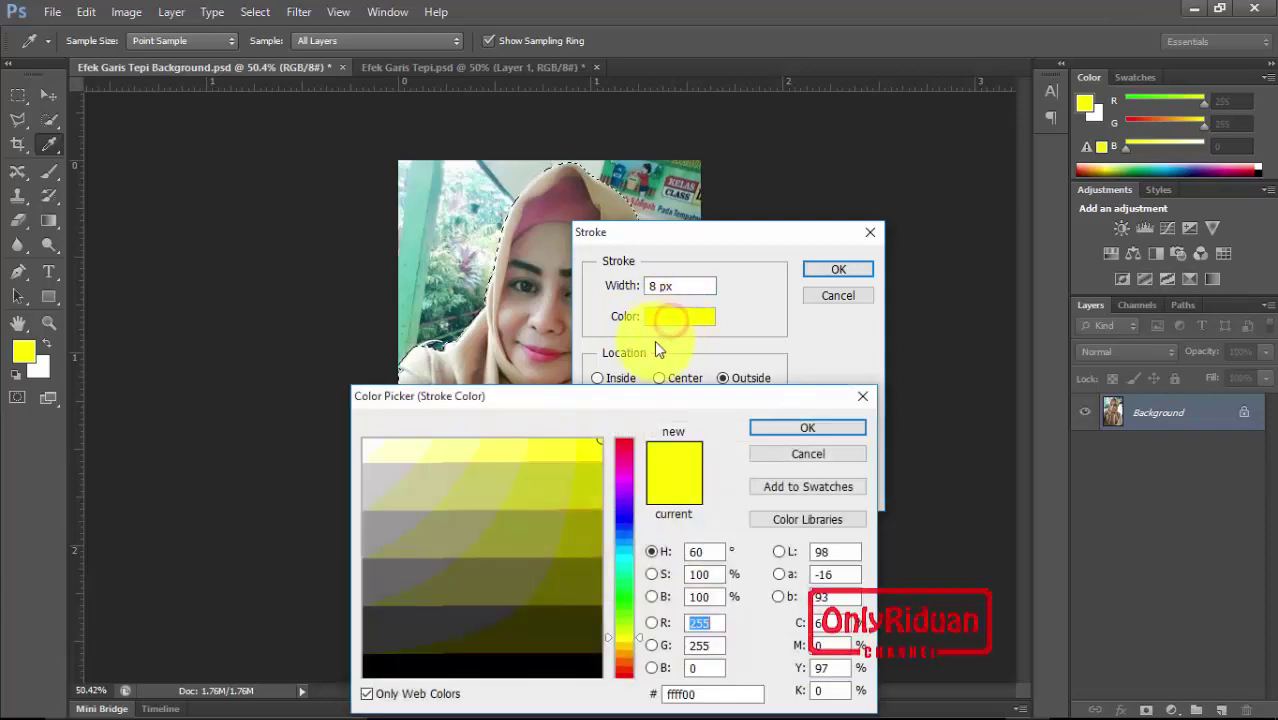
click(626, 441)
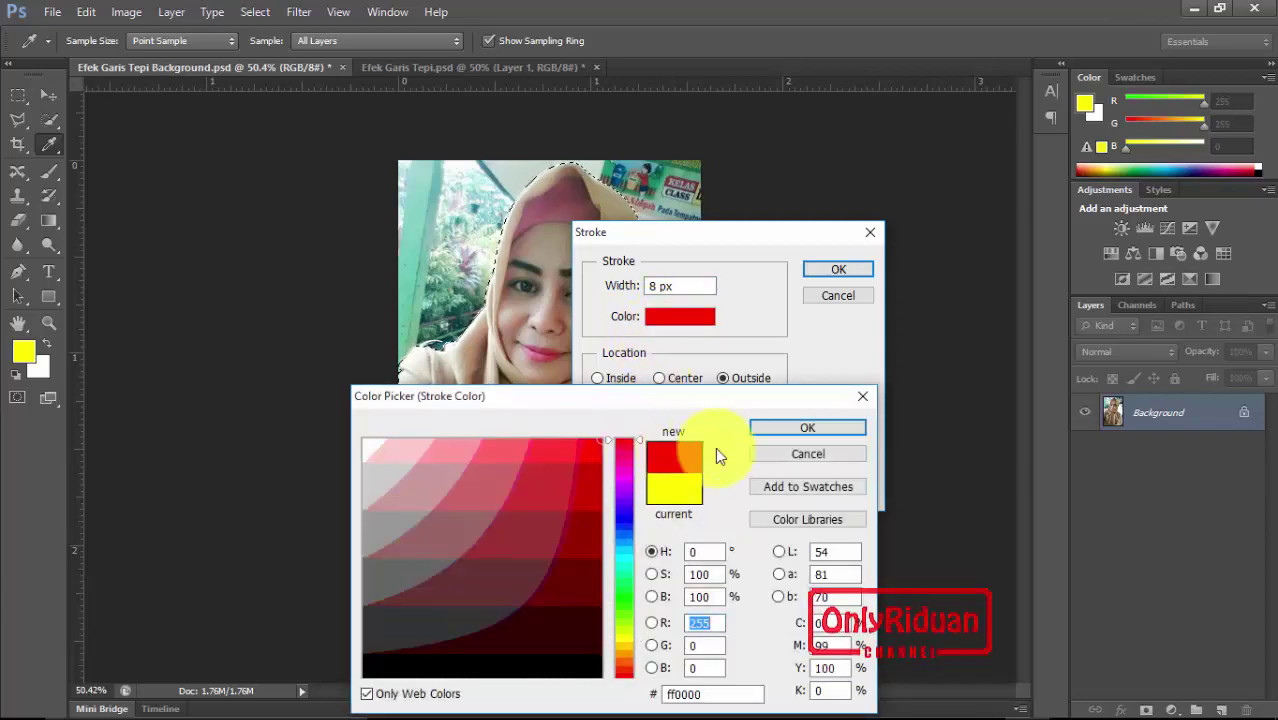
click(796, 428)
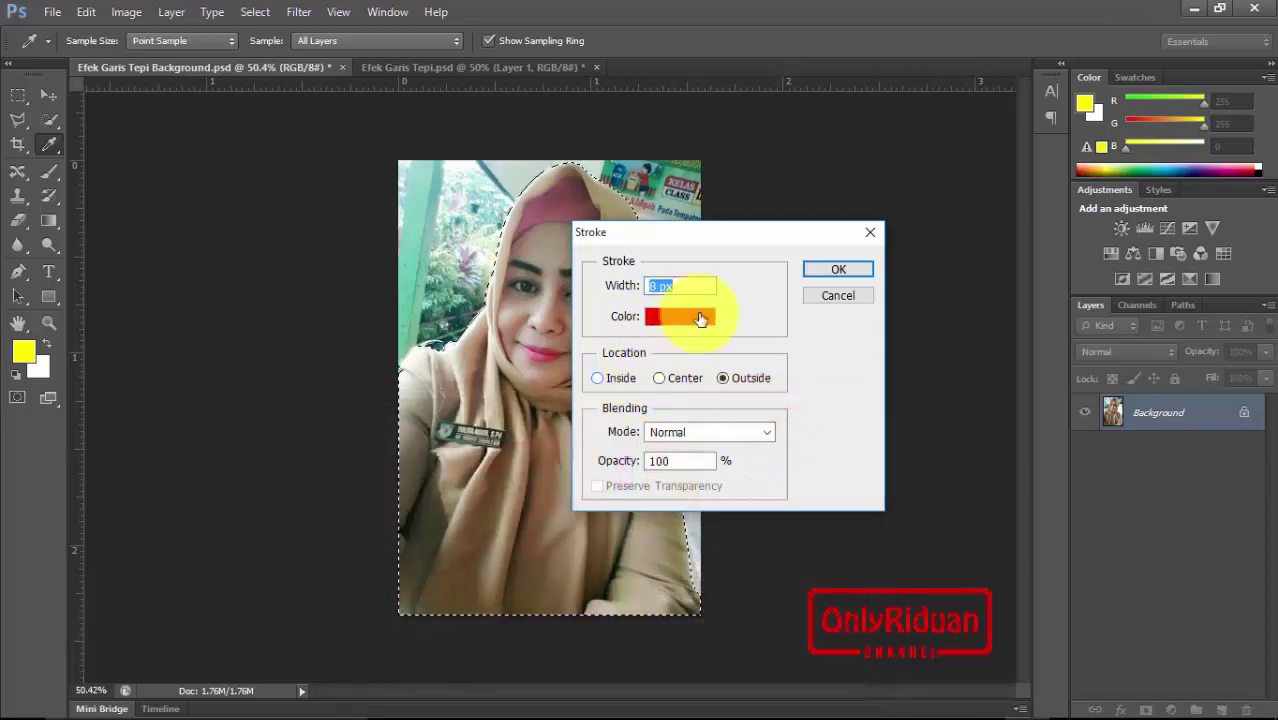
click(838, 270)
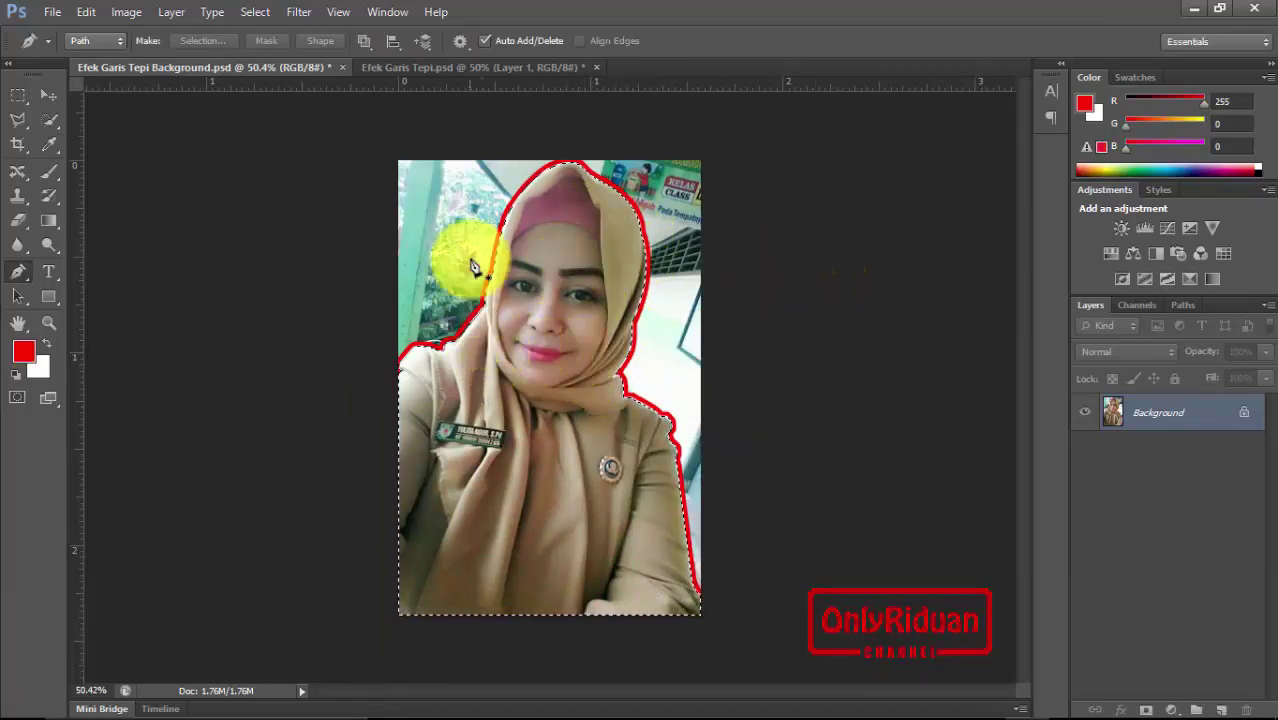
Deselect the background photo and flip between both documents to compare their outlines.
key(ctrl+d)
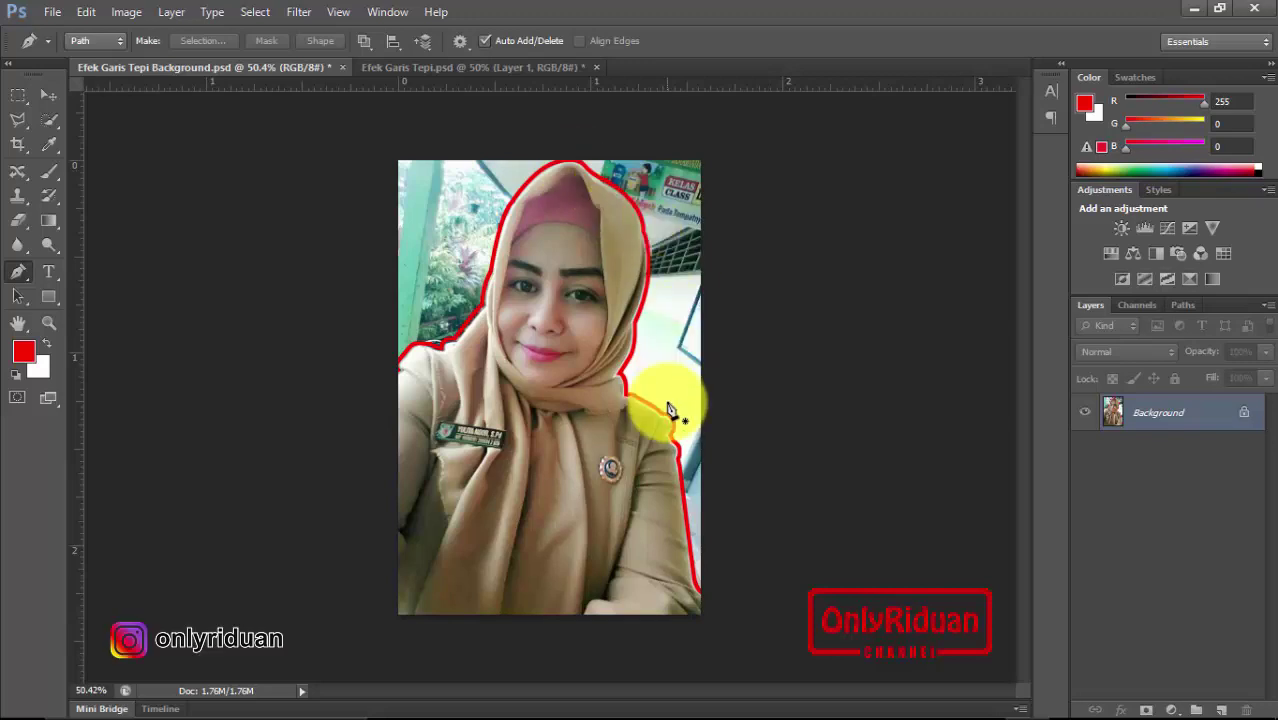
click(462, 67)
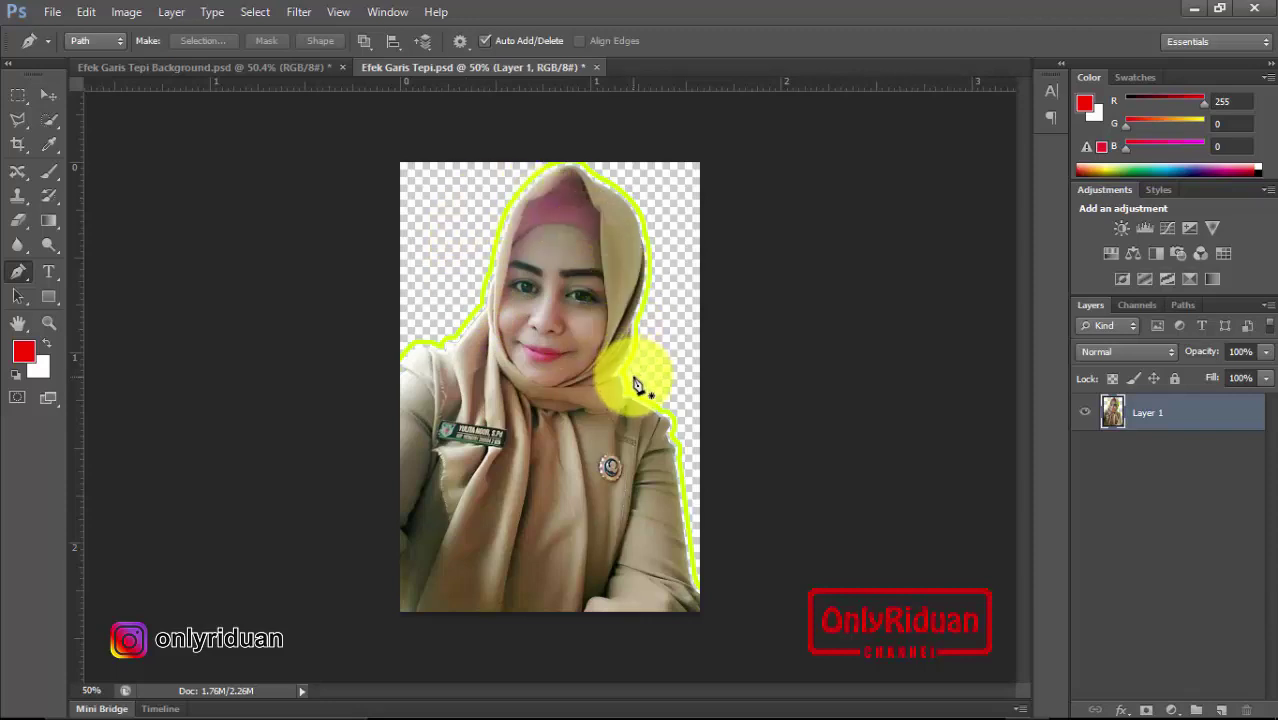
key(ctrl+Tab)
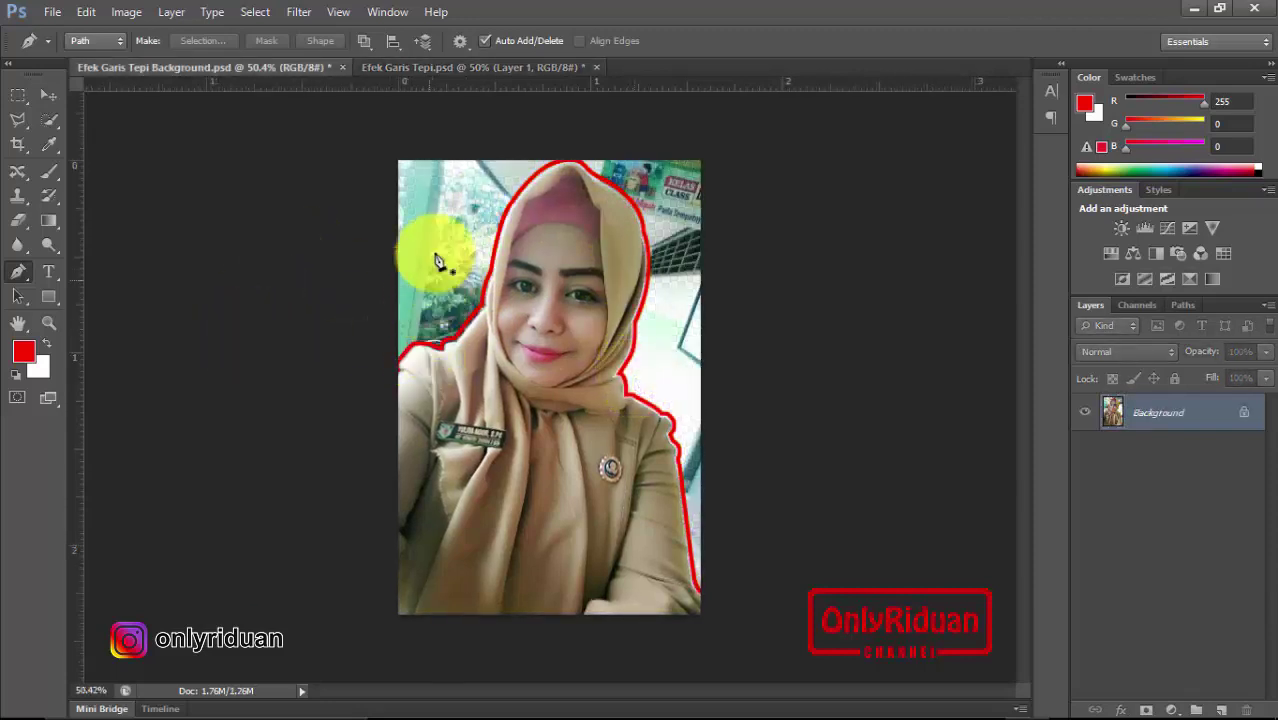
click(474, 67)
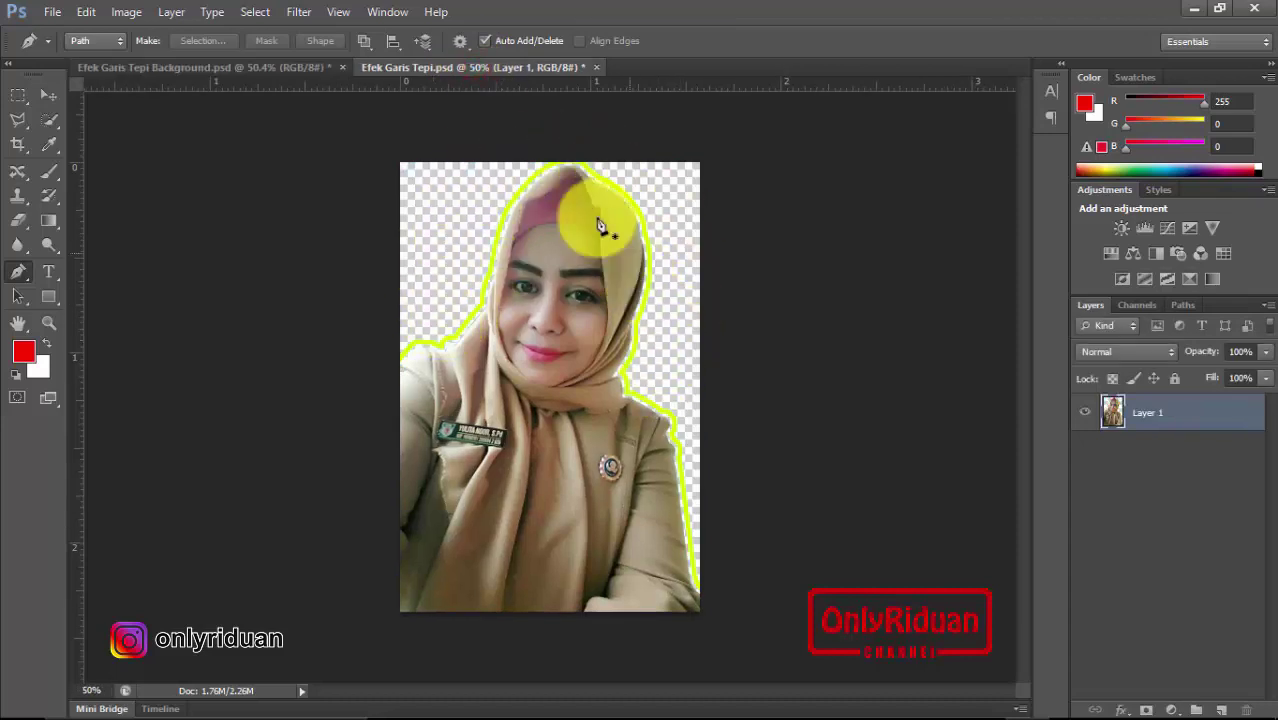
click(638, 335)
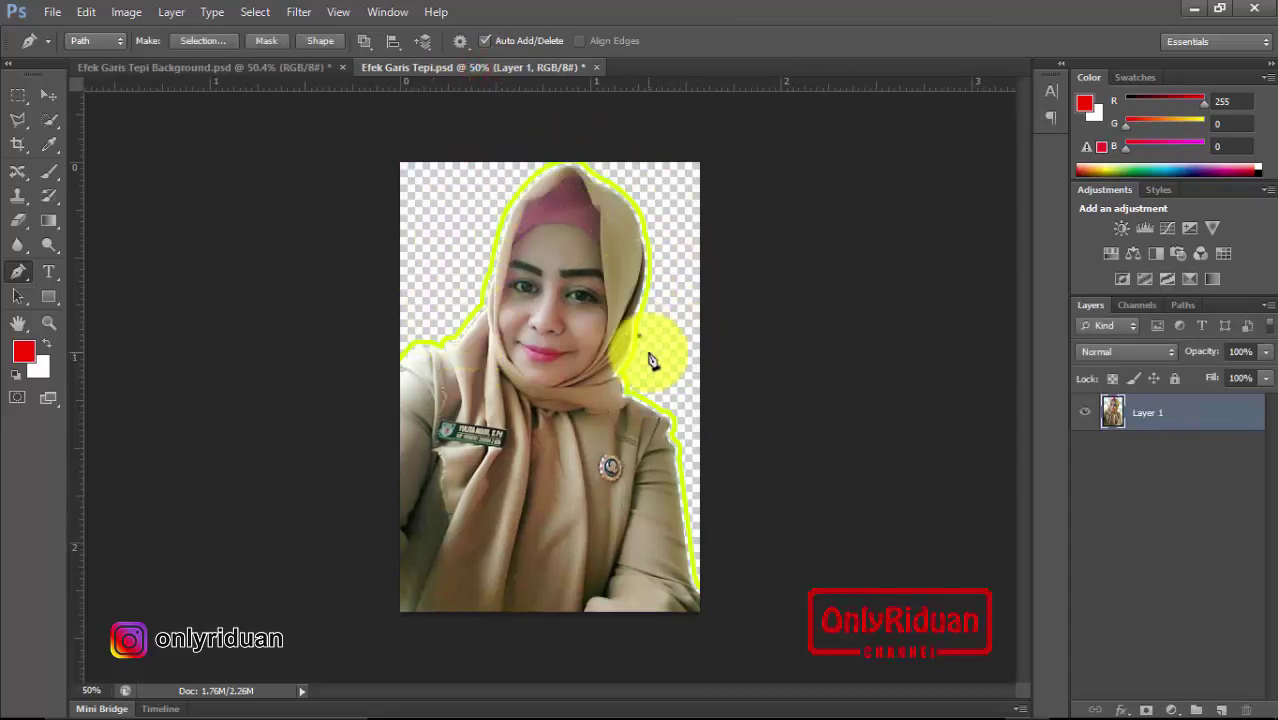